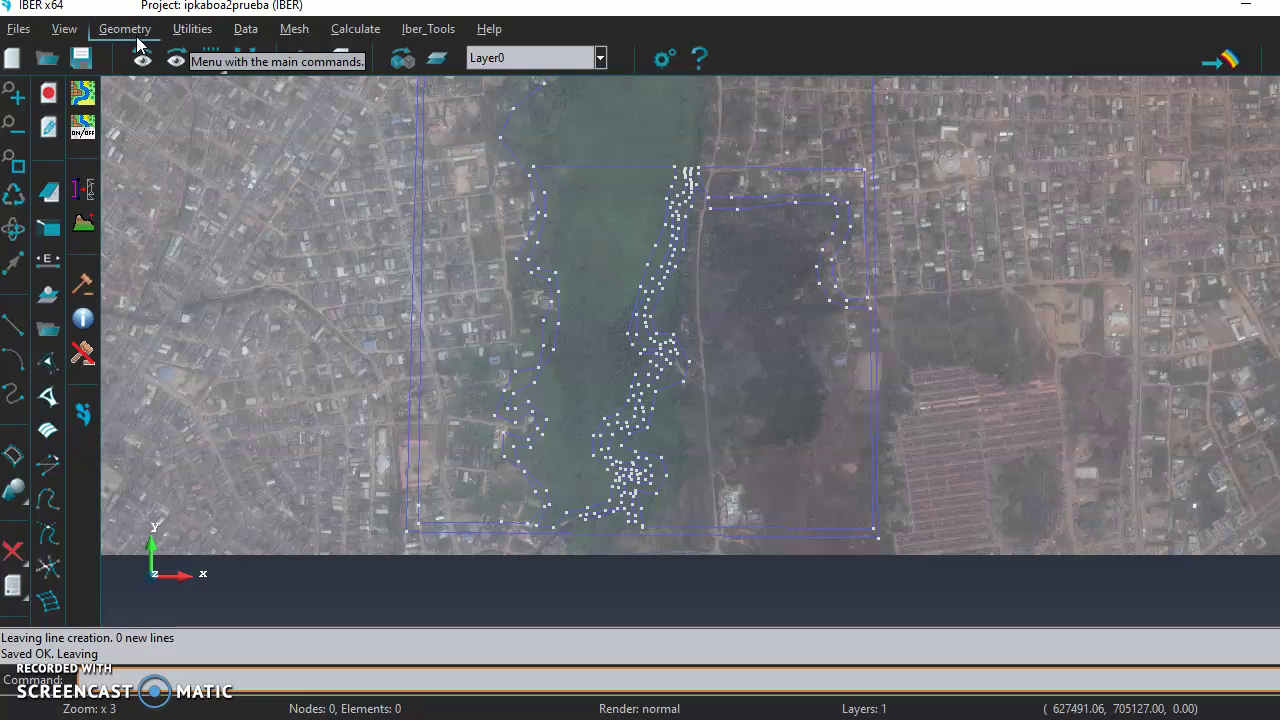
Start a NURBS surface by contour and select the northern edge and short western lines of the L-shaped zone east of the river
click(138, 53)
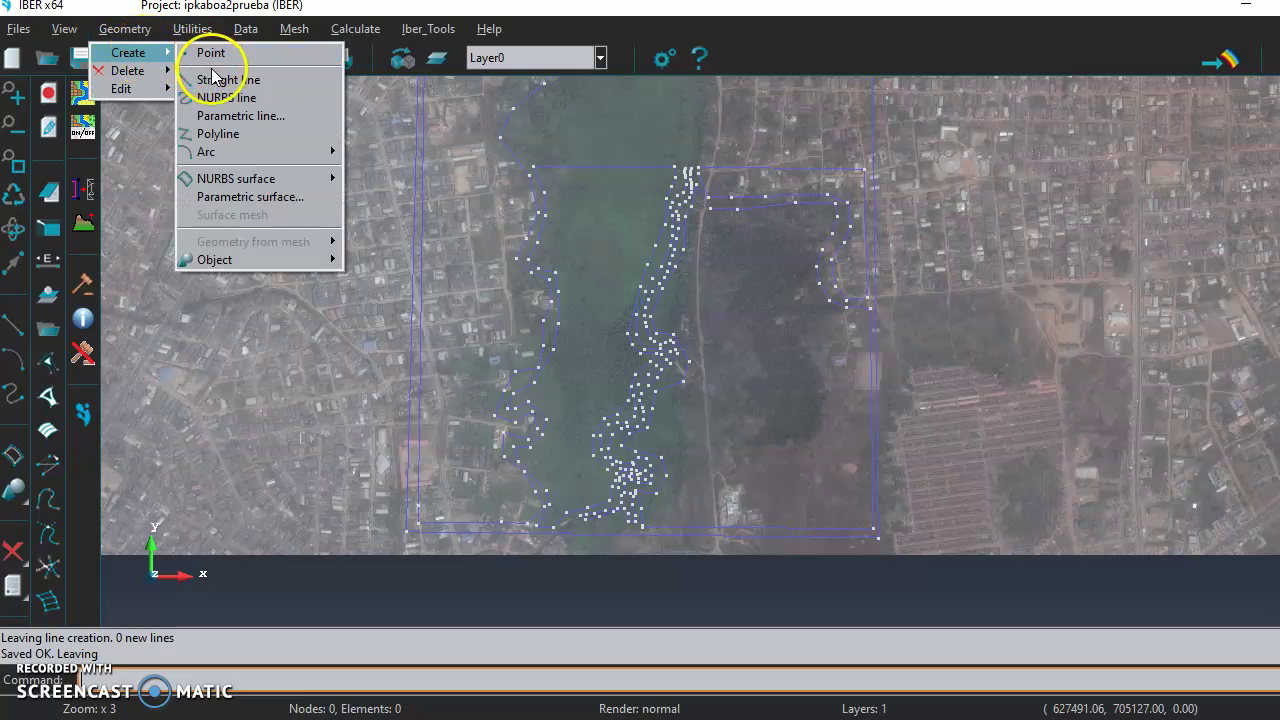
click(279, 178)
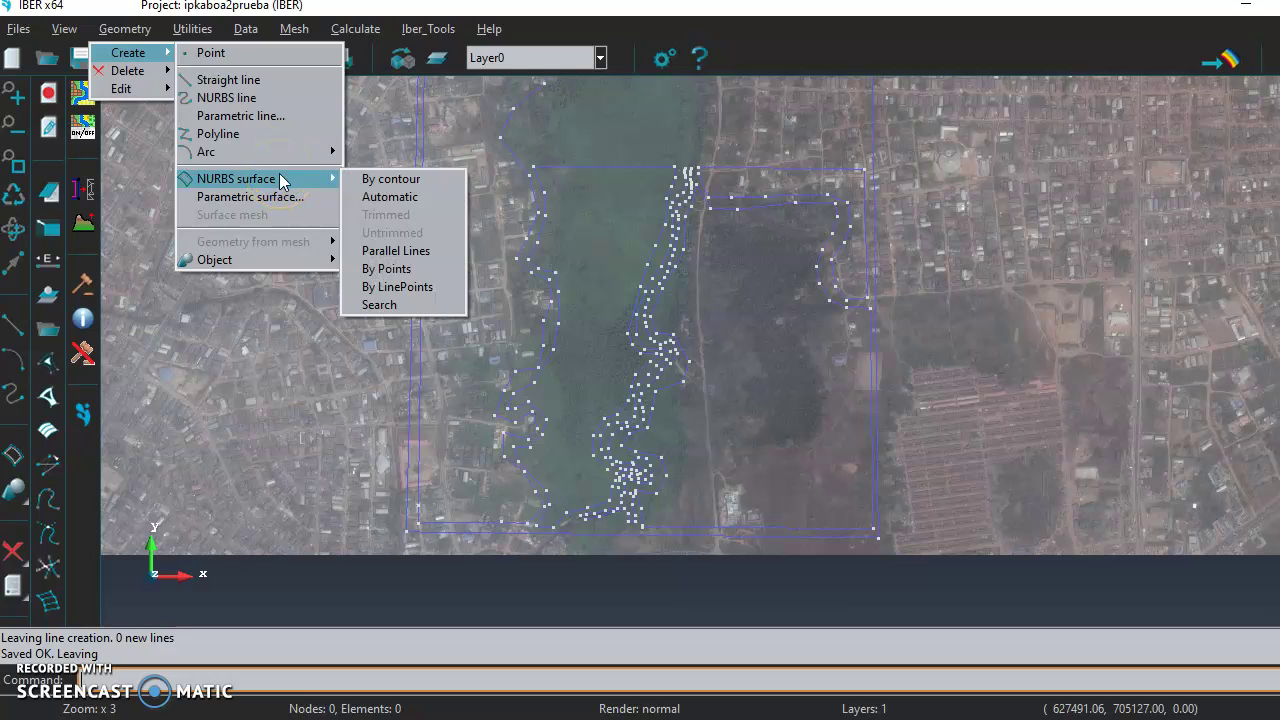
click(374, 182)
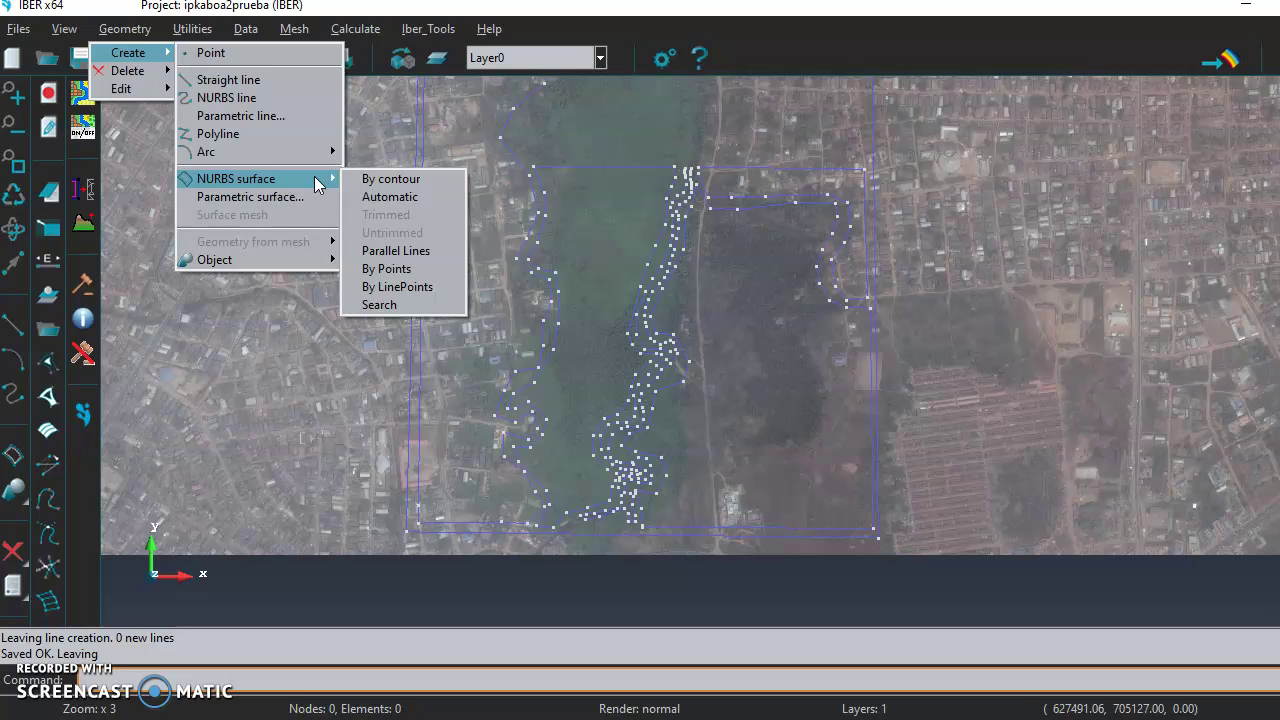
click(375, 180)
scroll(887, 183, up, 2)
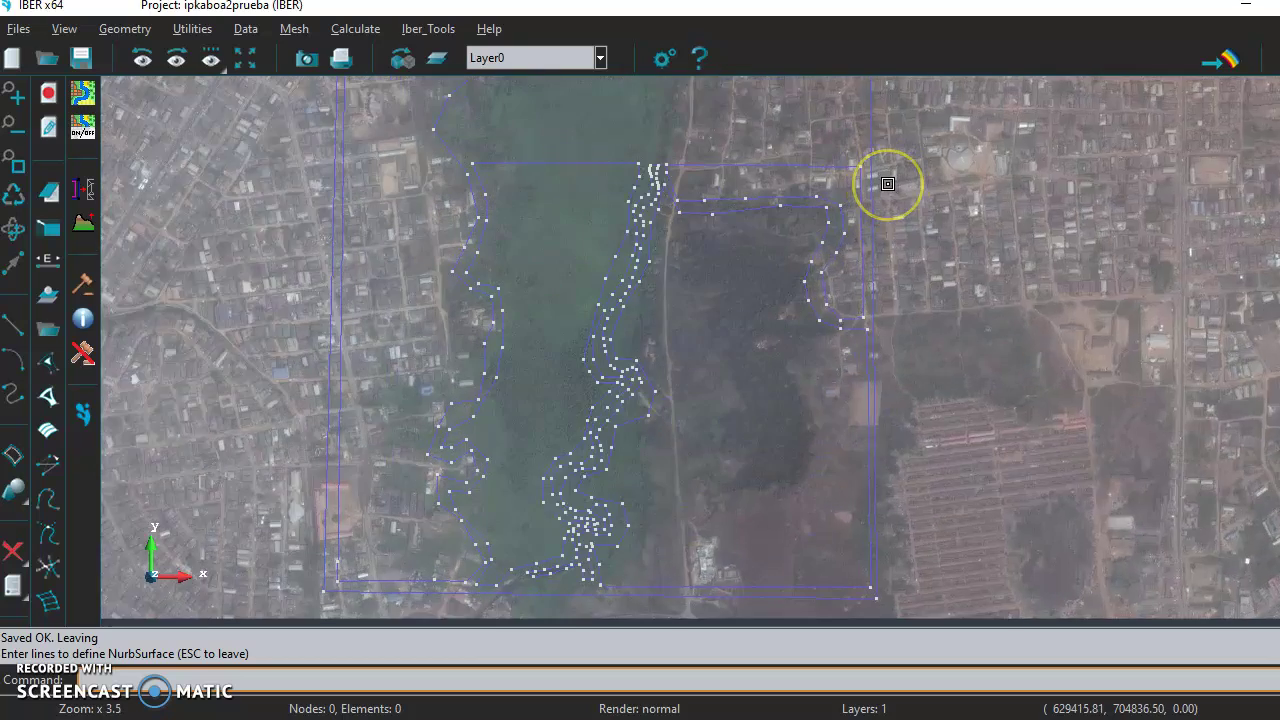
scroll(887, 183, up, 5)
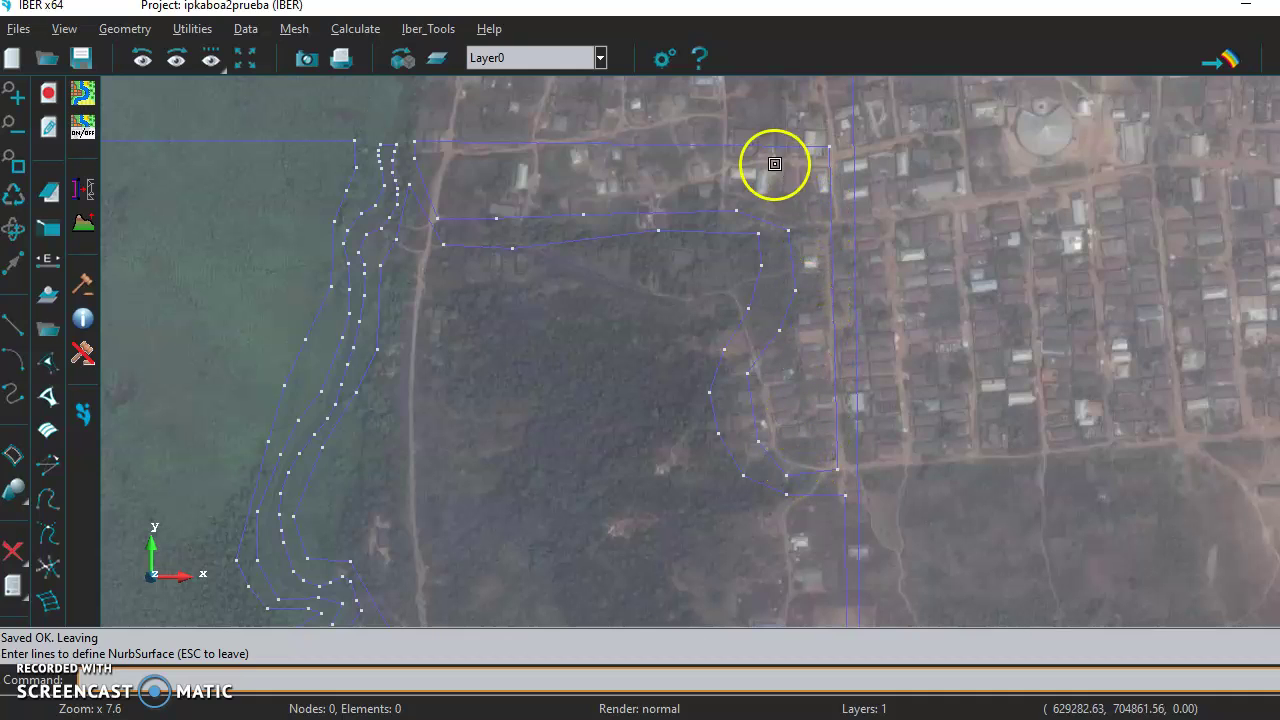
click(413, 131)
click(438, 168)
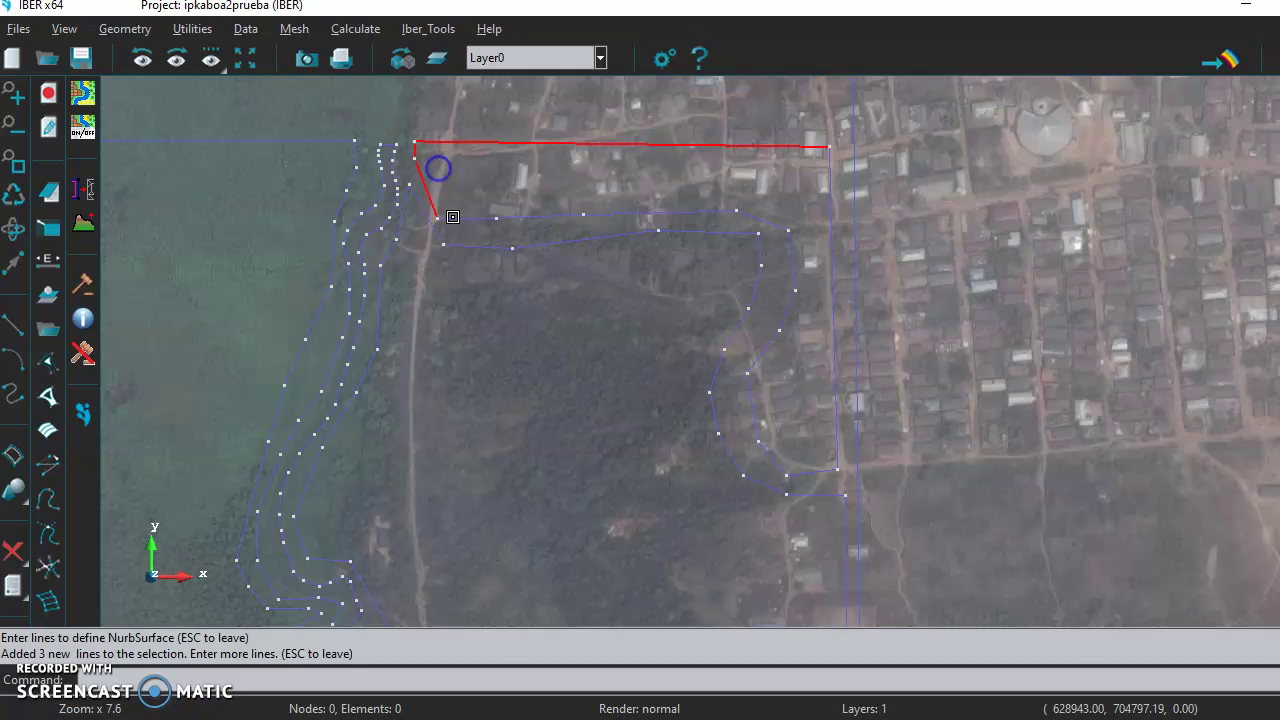
Add the L-shaped zone's winding inner boundary and long eastern edge to the contour, and create the NURBS surface
click(519, 210)
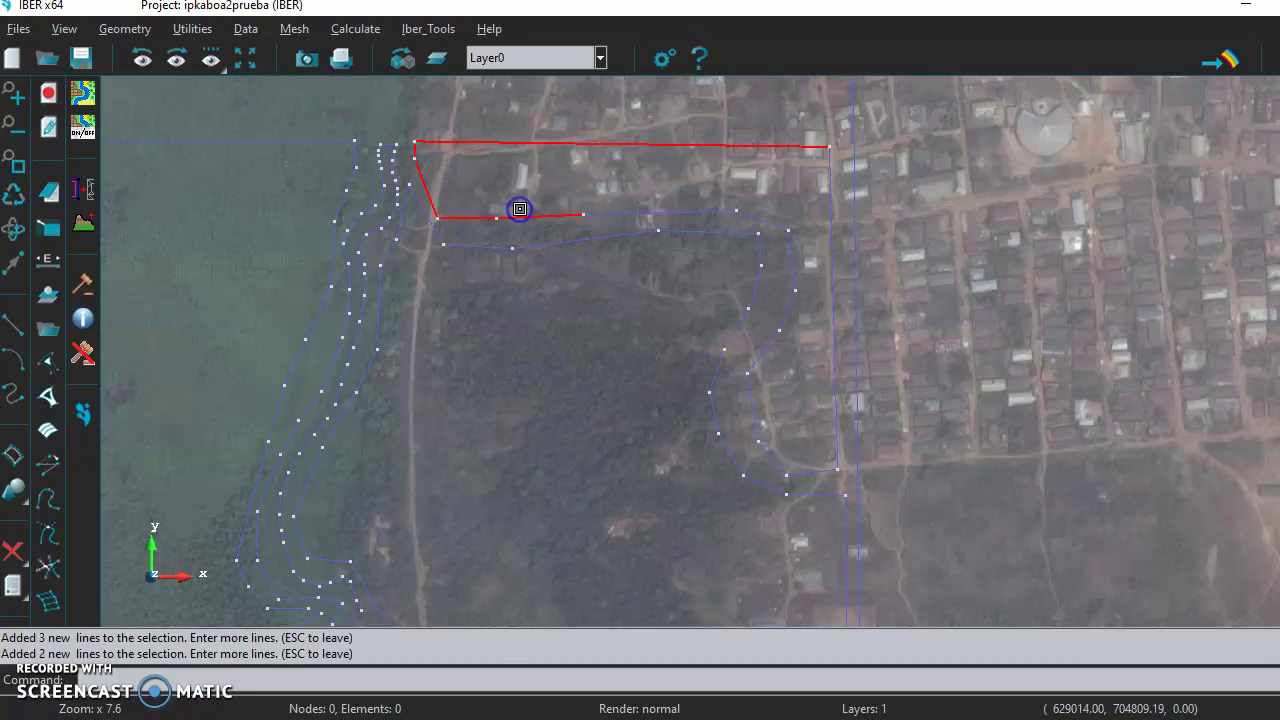
click(638, 201)
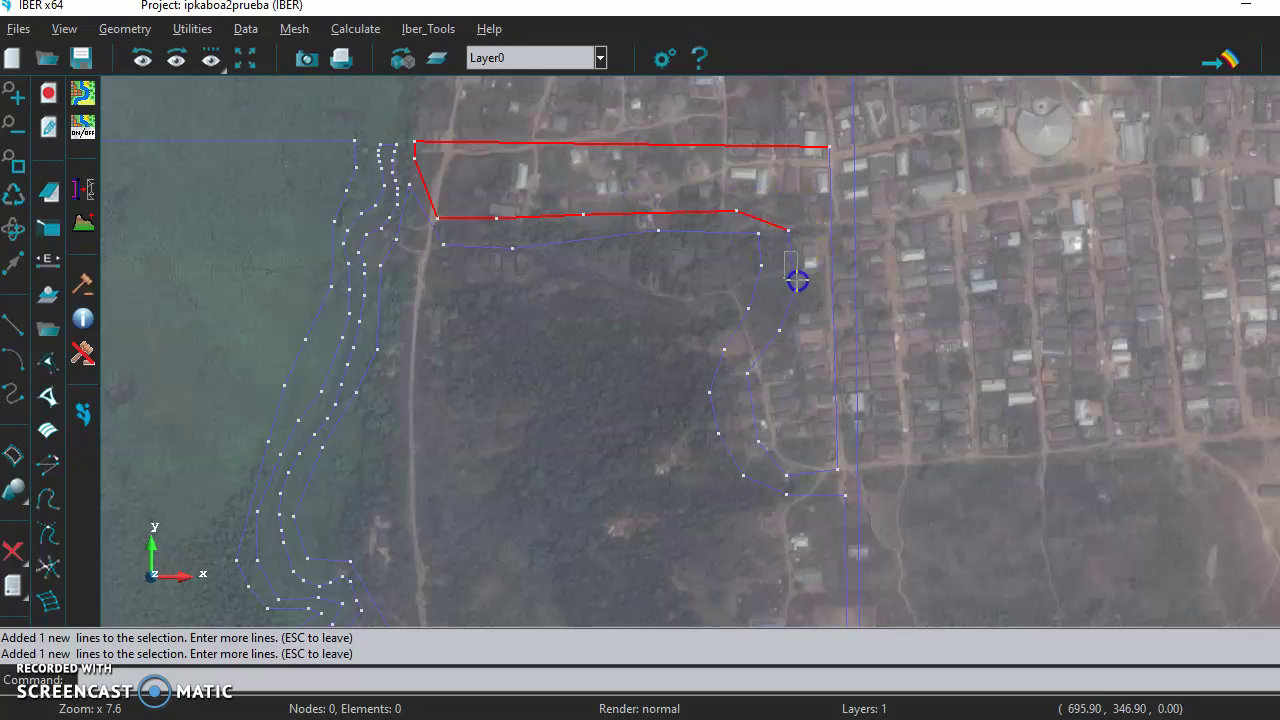
click(761, 349)
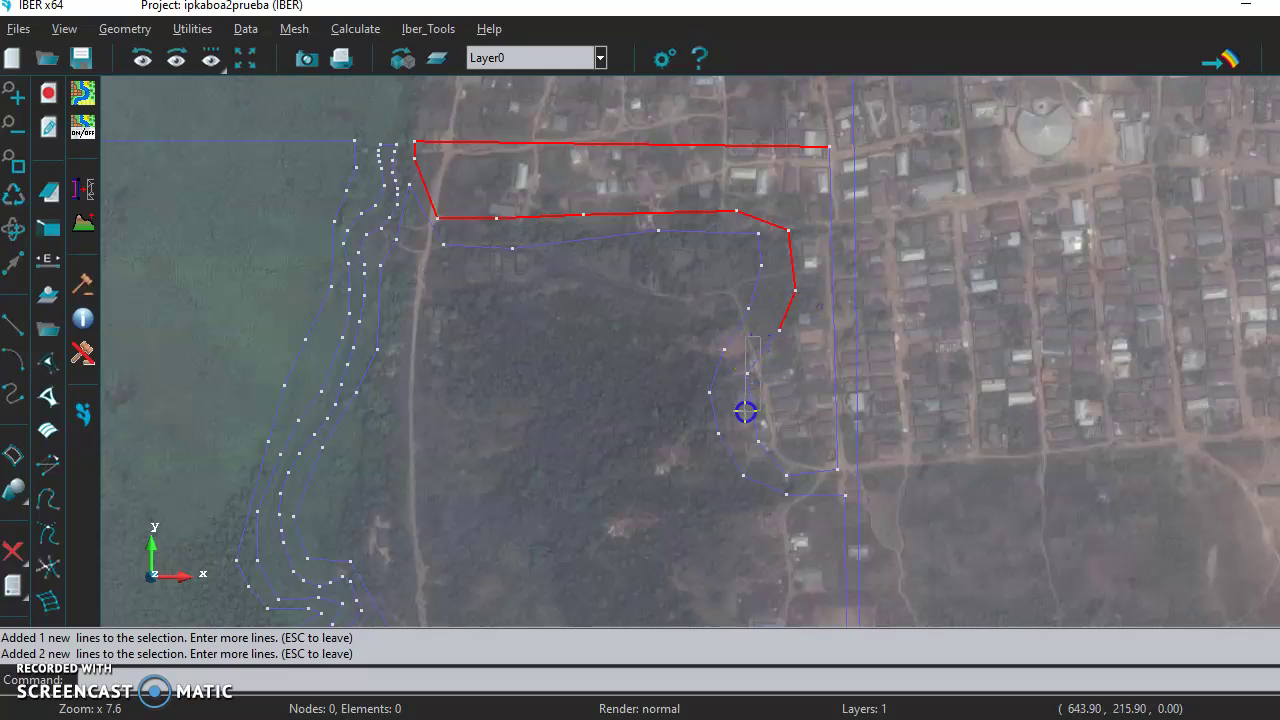
click(801, 463)
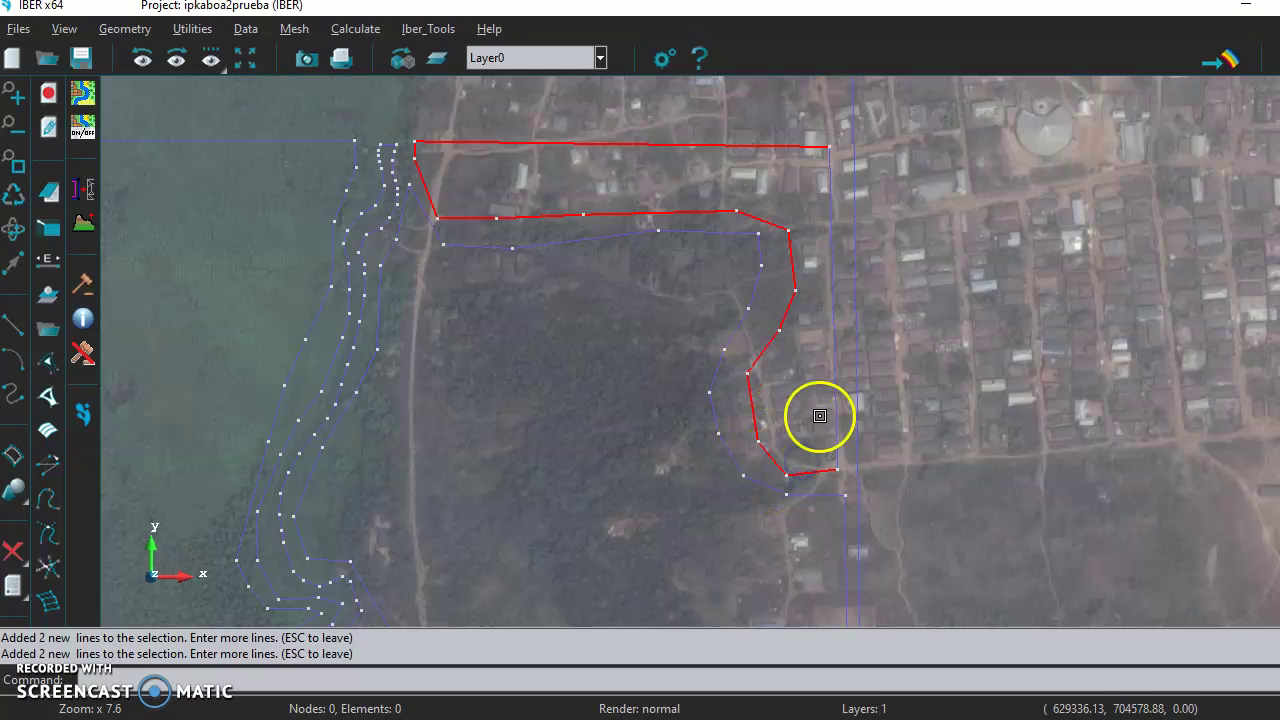
click(841, 345)
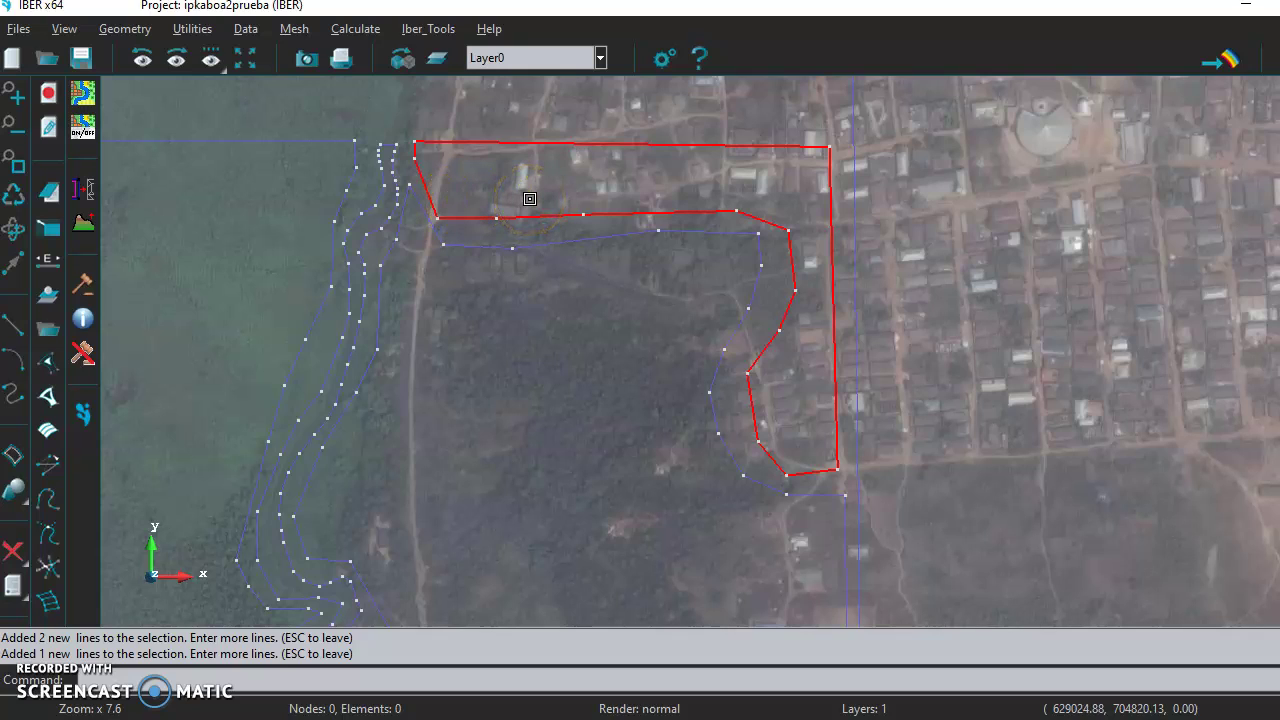
key(Escape)
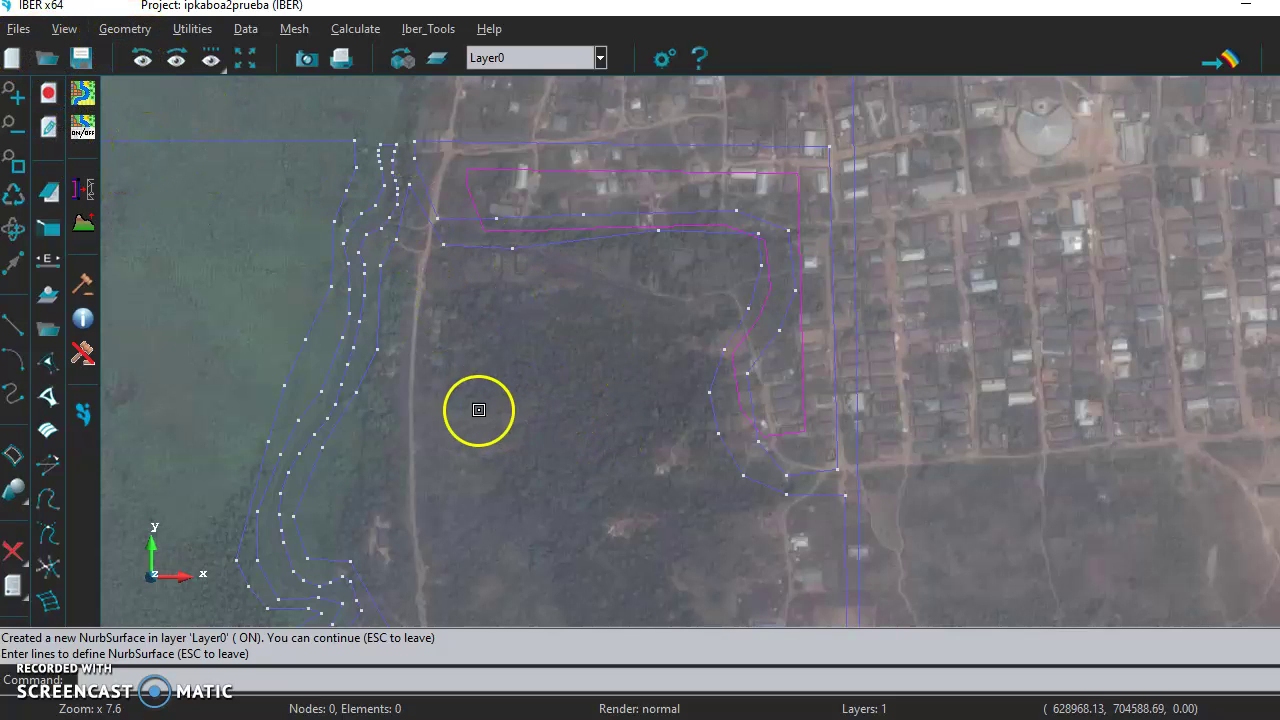
Begin a second surface contour with the inner northern and western edges and the upper bank lines of the zone west of the river
scroll(475, 412, down, 1)
scroll(475, 412, down, 1)
scroll(360, 458, down, 2)
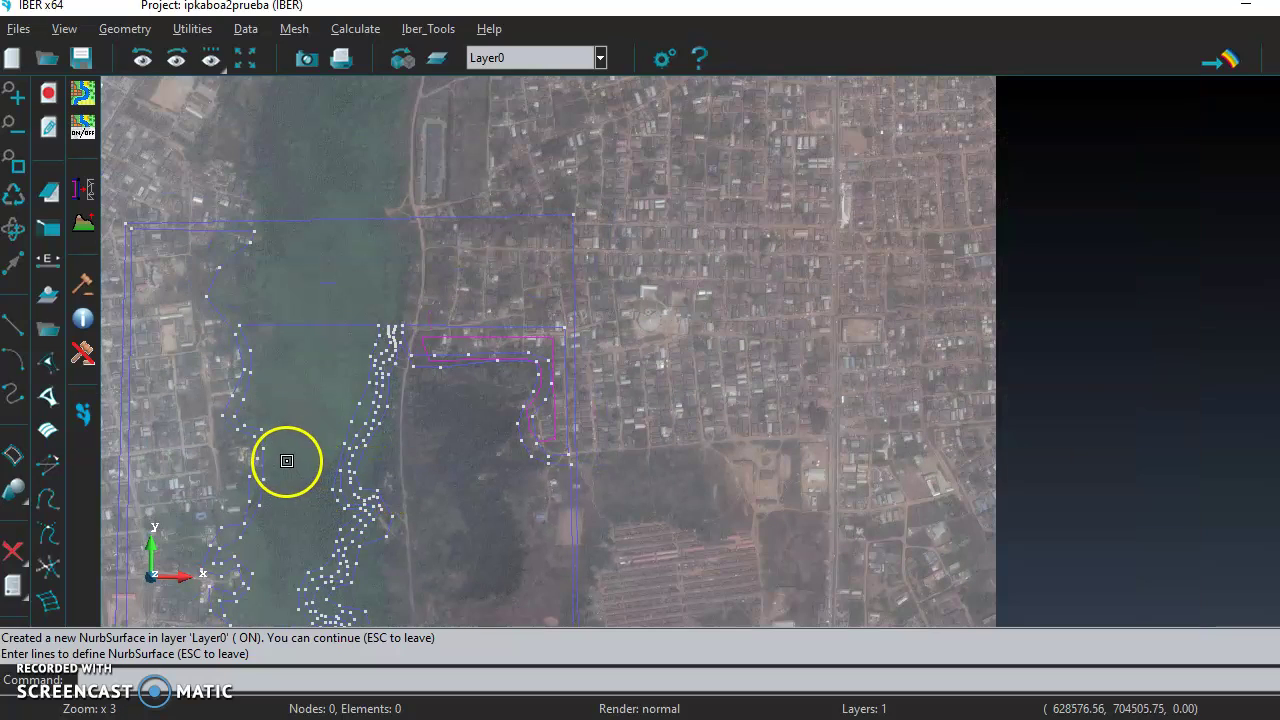
scroll(229, 400, up, 1)
scroll(118, 226, up, 1)
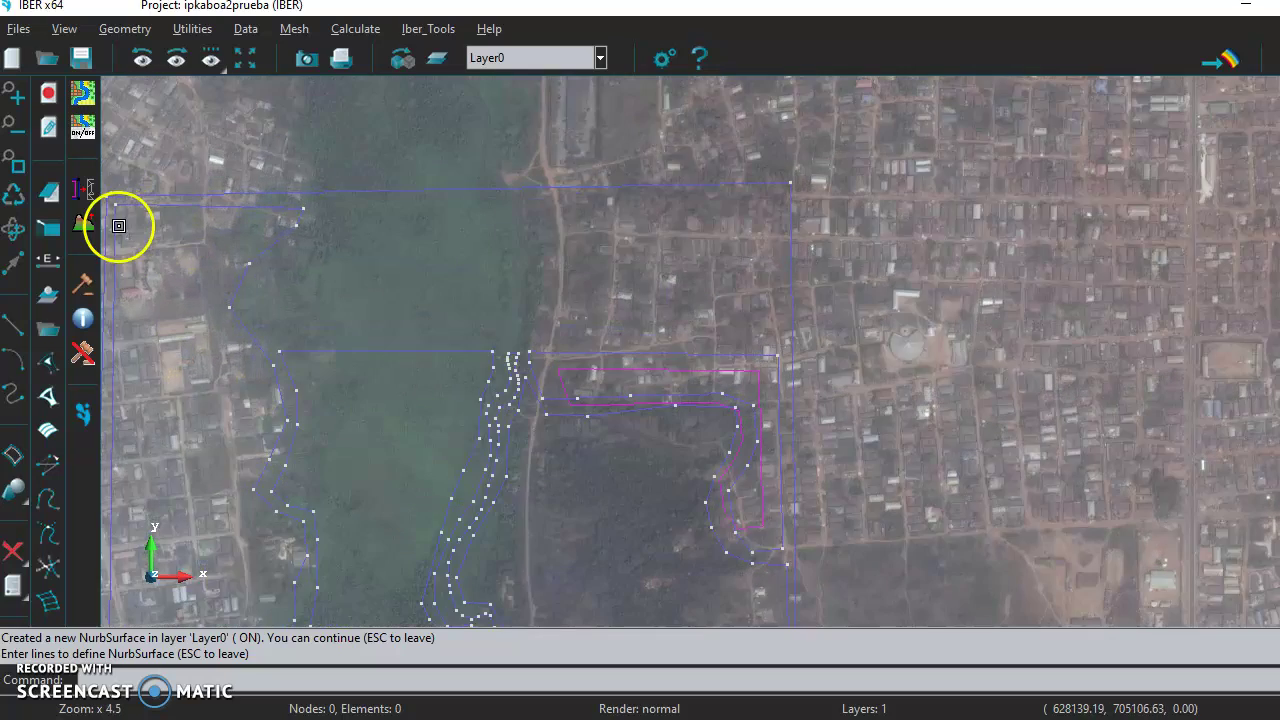
scroll(110, 228, up, 2)
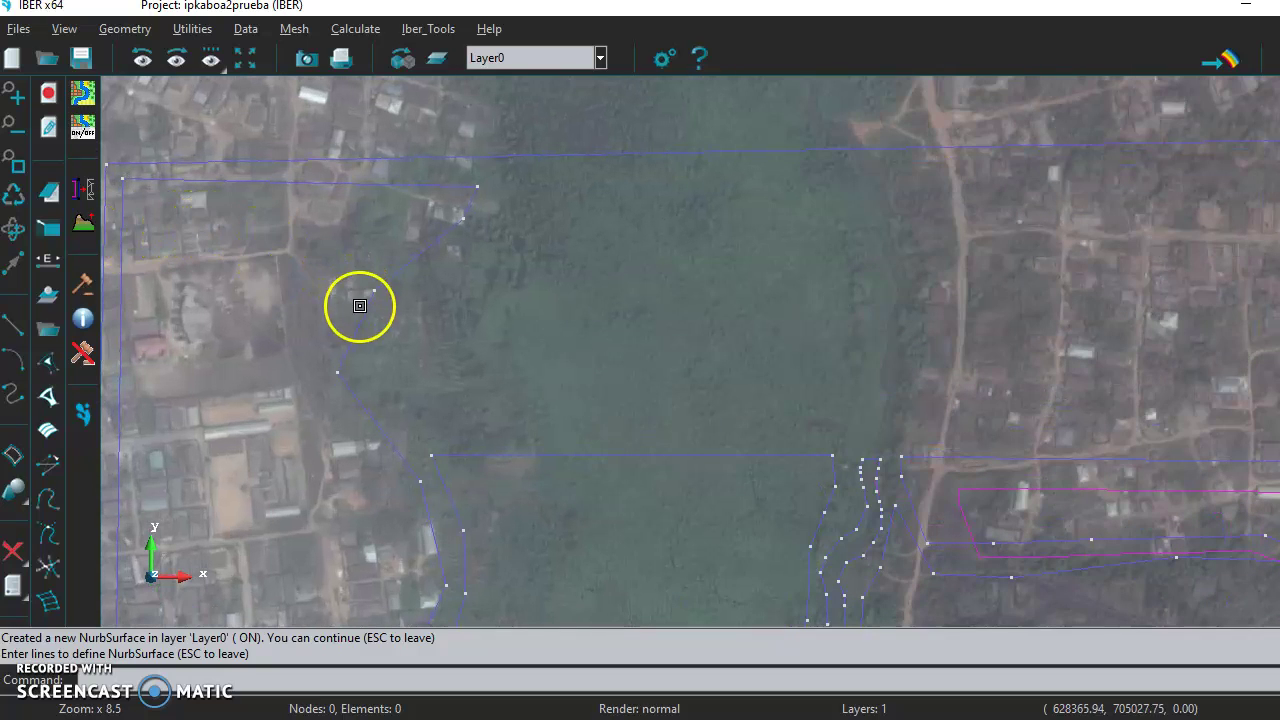
click(497, 178)
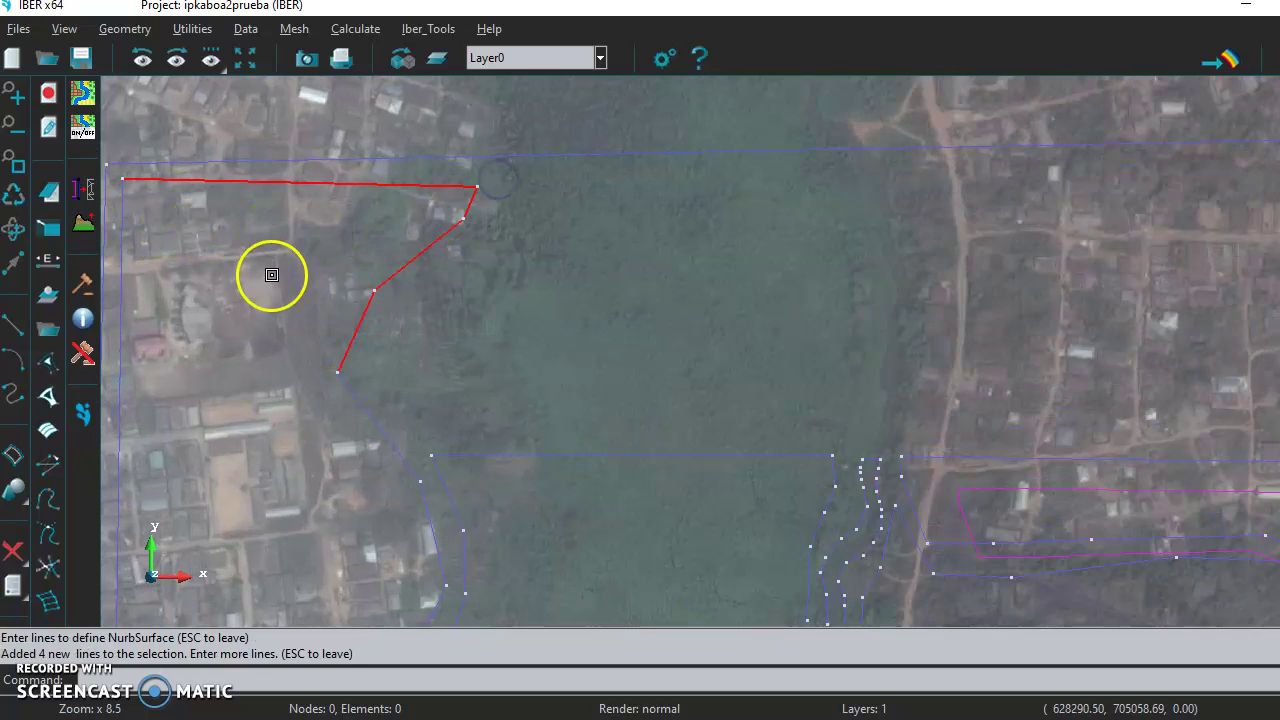
click(112, 306)
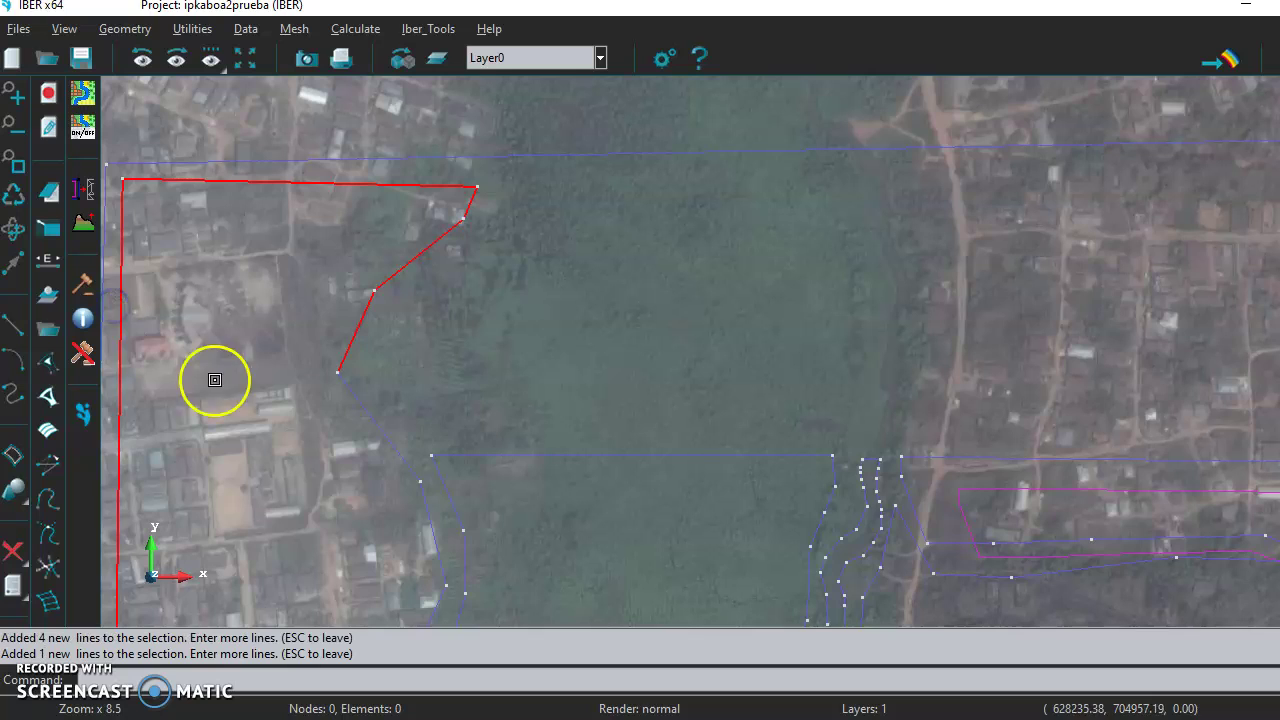
click(406, 440)
click(417, 577)
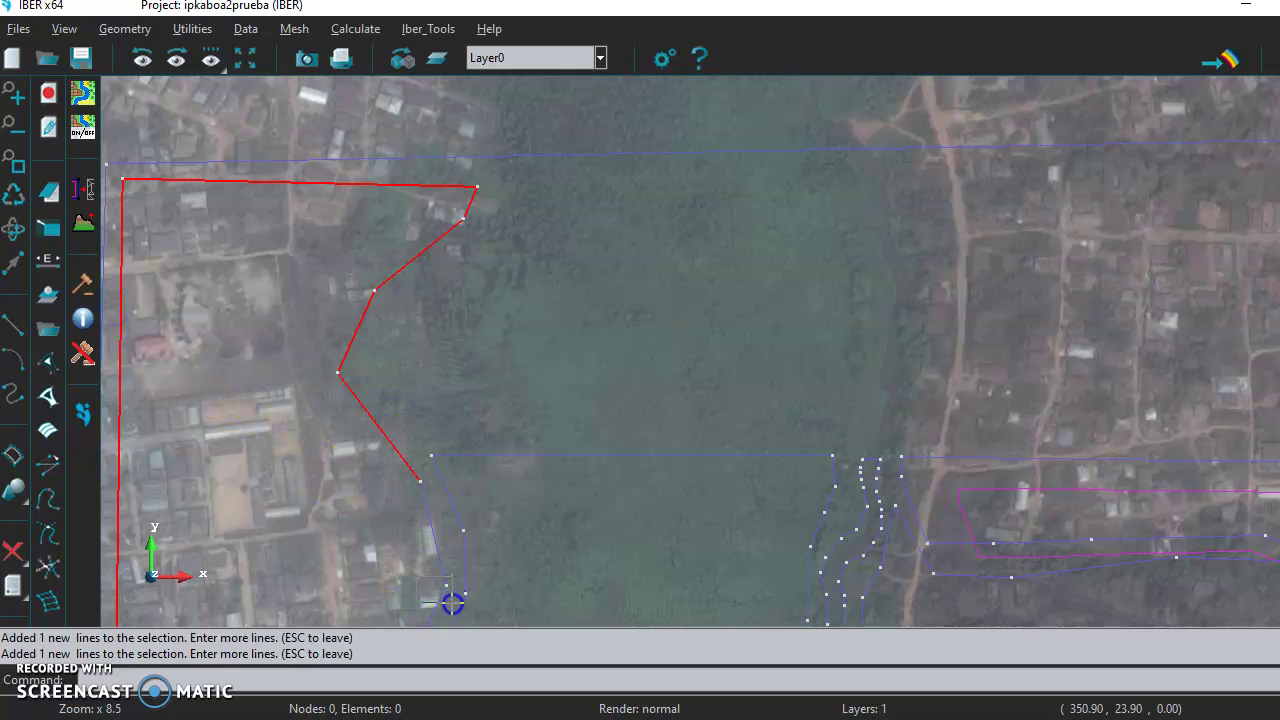
click(450, 603)
Extend the western zone's contour selection south along the outer bank line, around the first inward bend
scroll(357, 575, down, 5)
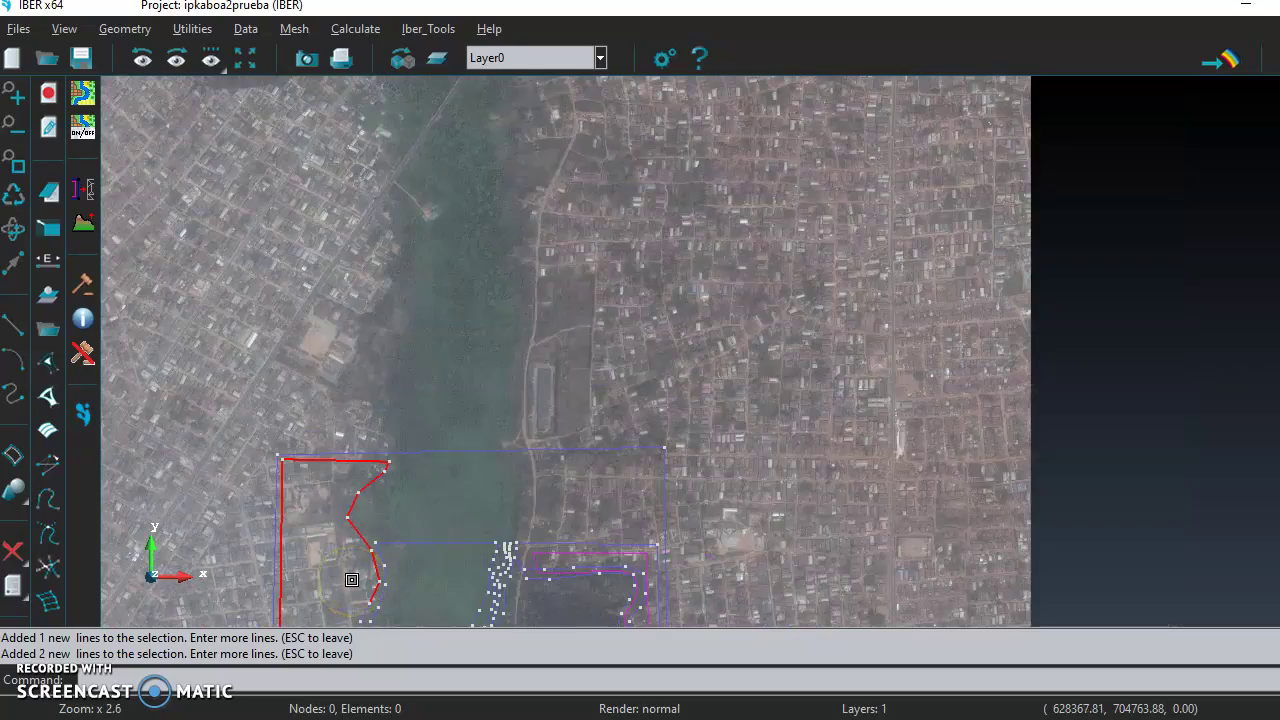
scroll(347, 613, down, 4)
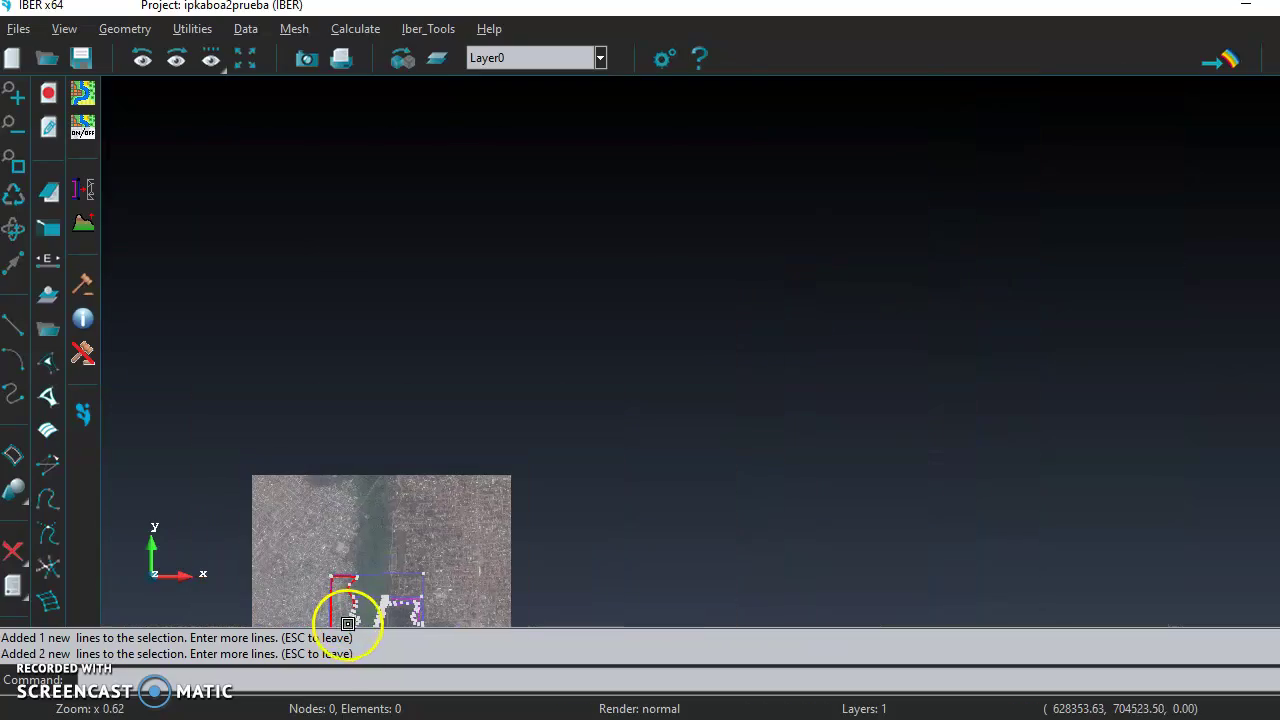
scroll(347, 619, up, 9)
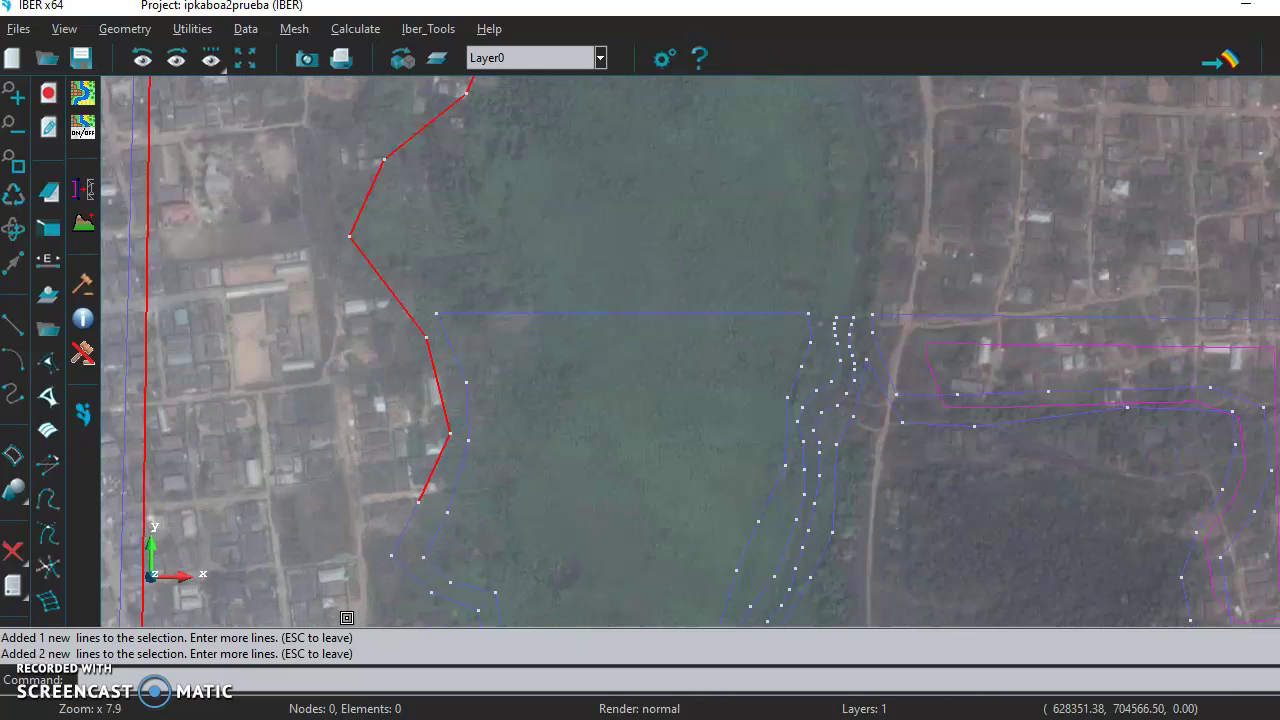
scroll(342, 610, up, 2)
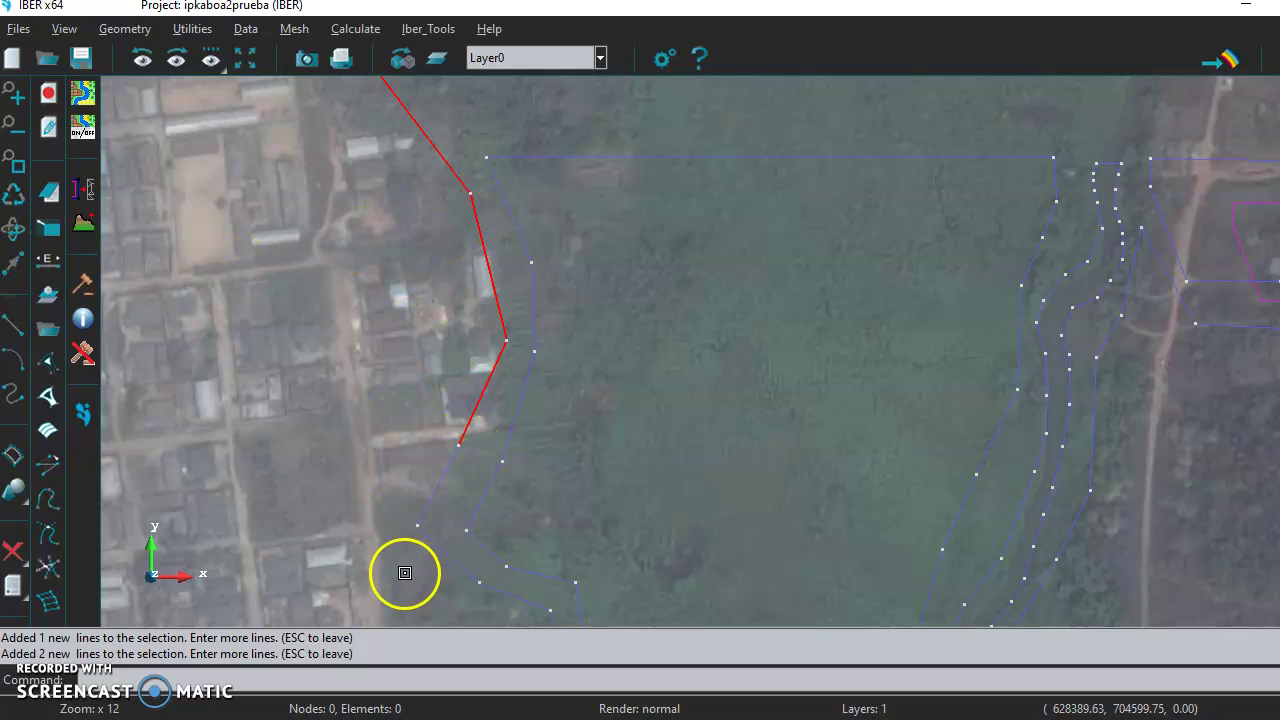
click(440, 491)
click(463, 577)
scroll(463, 577, up, 1)
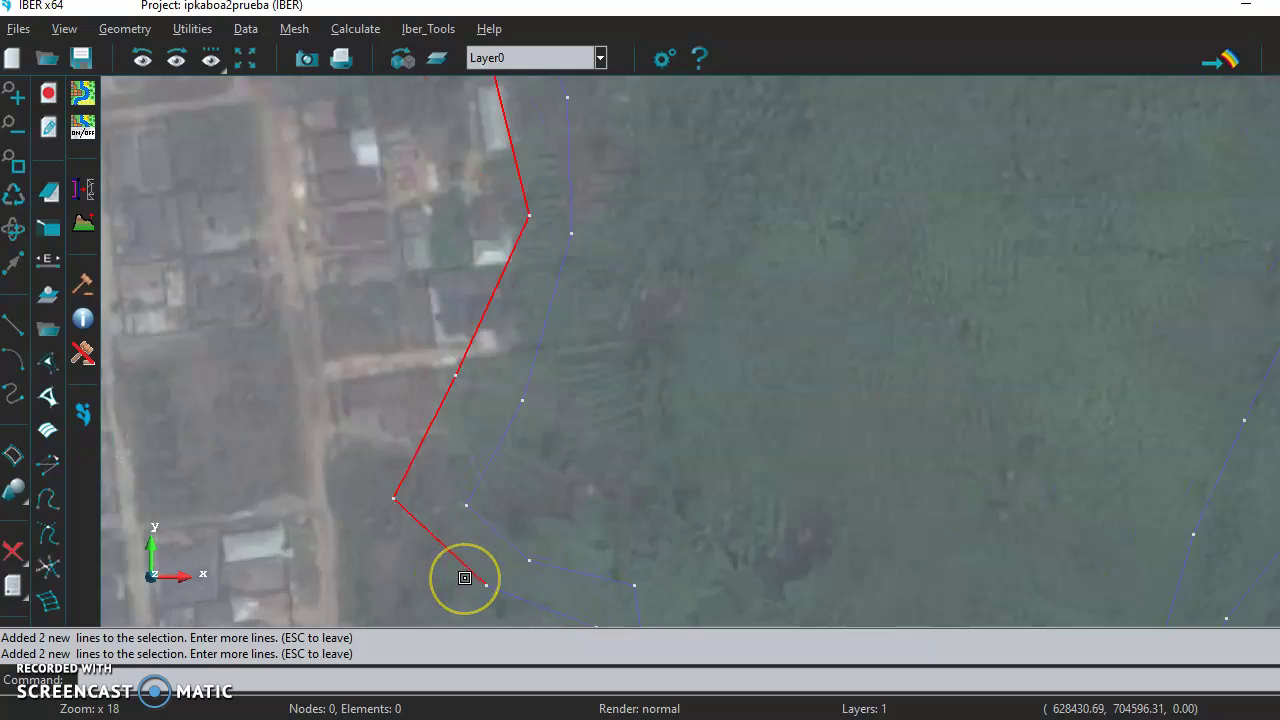
Continue the western contour selection along the middle stretch of the outer bank line, down to the short segment past its westward corner
scroll(464, 577, down, 8)
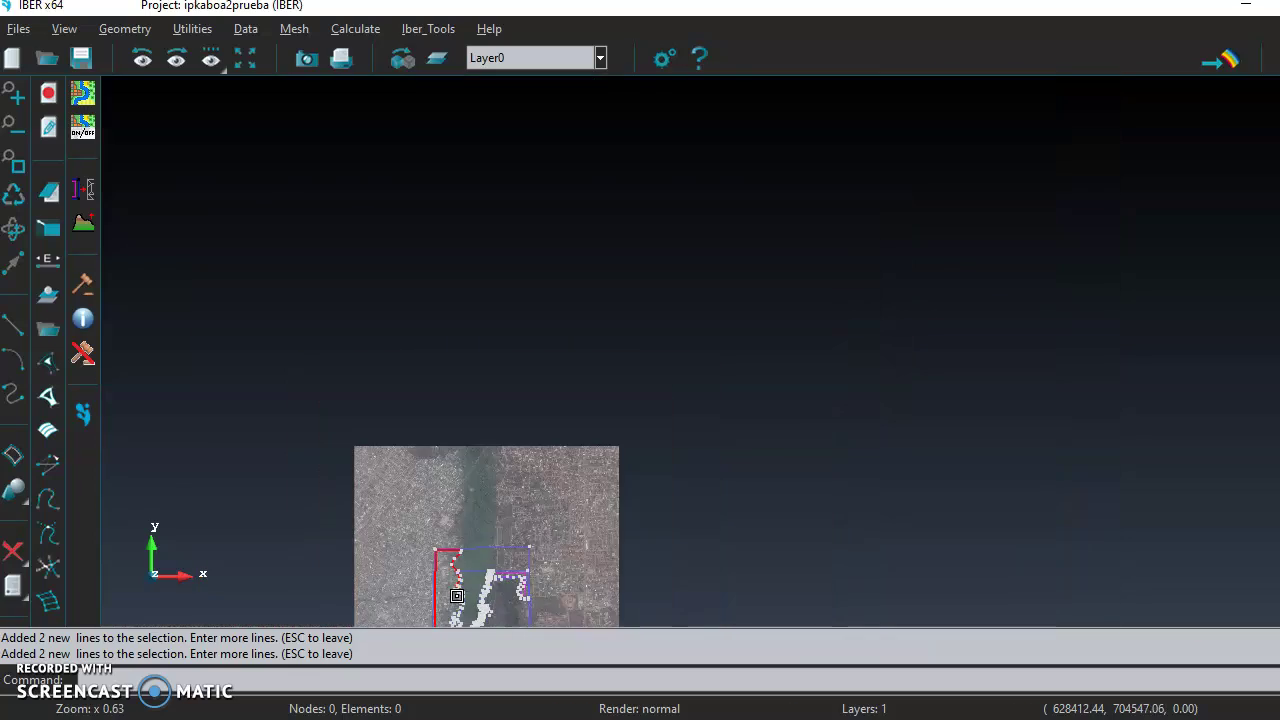
scroll(455, 605, down, 3)
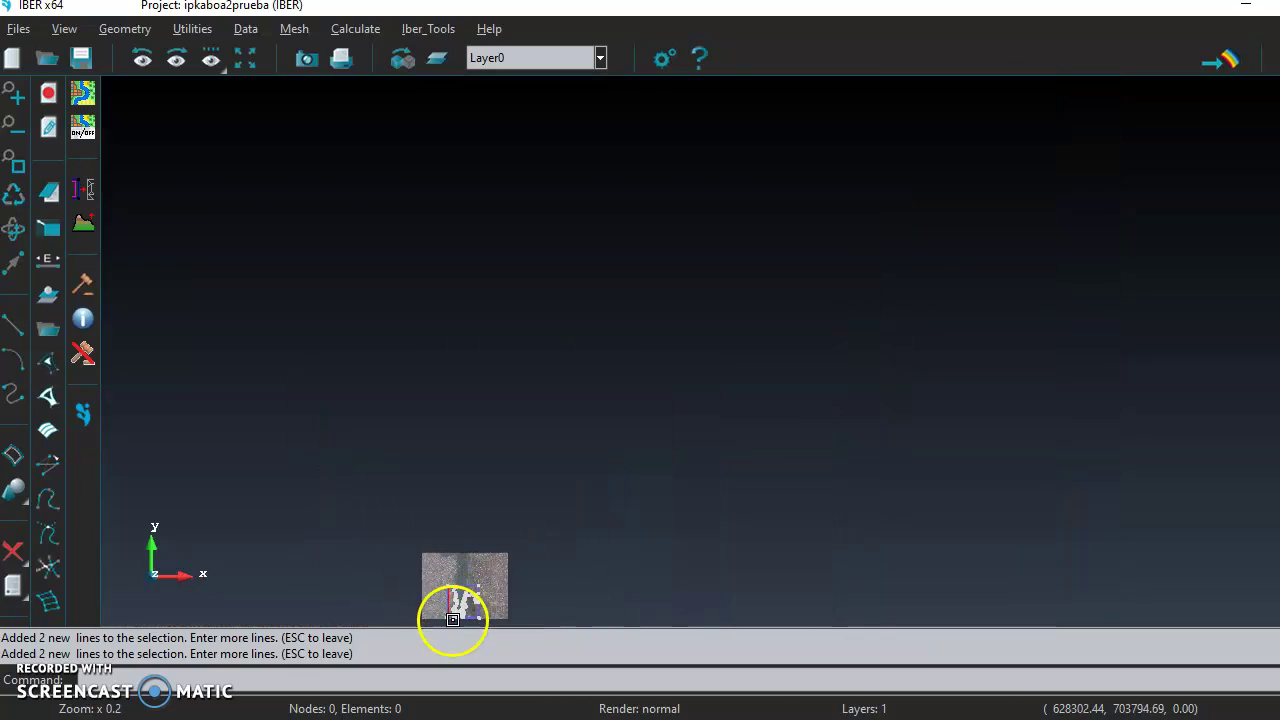
scroll(453, 618, up, 6)
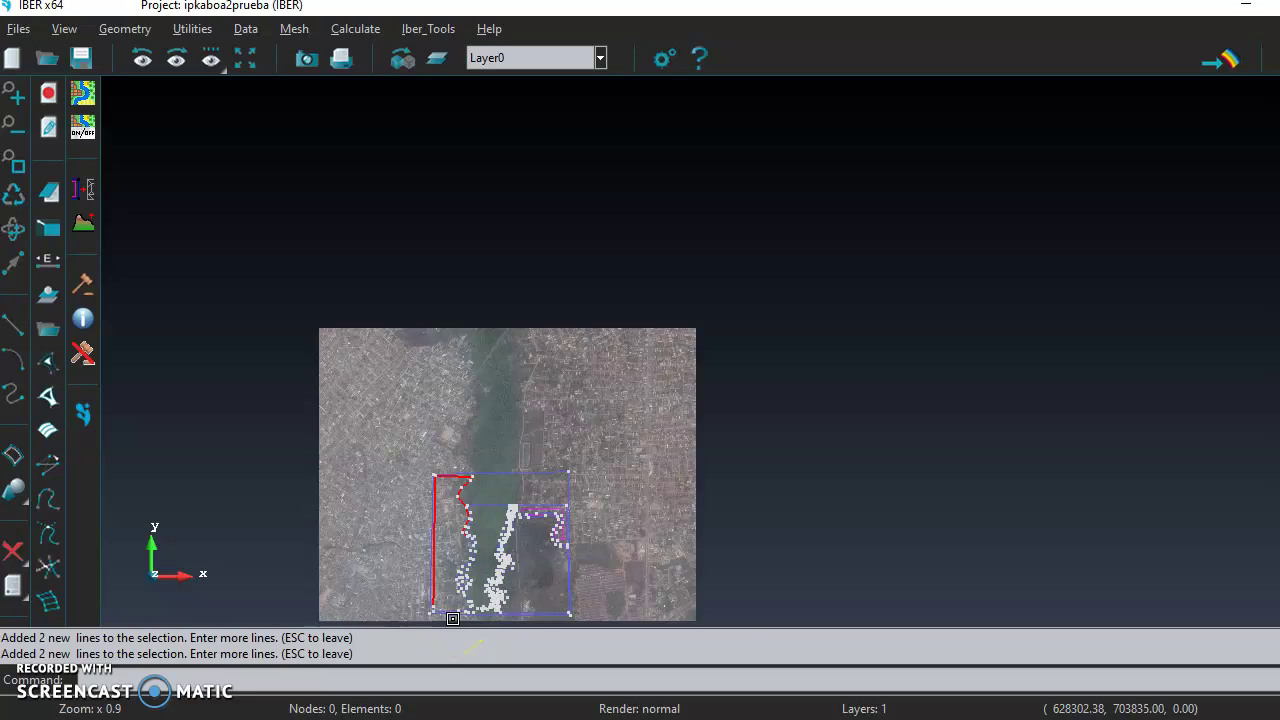
scroll(452, 585, up, 2)
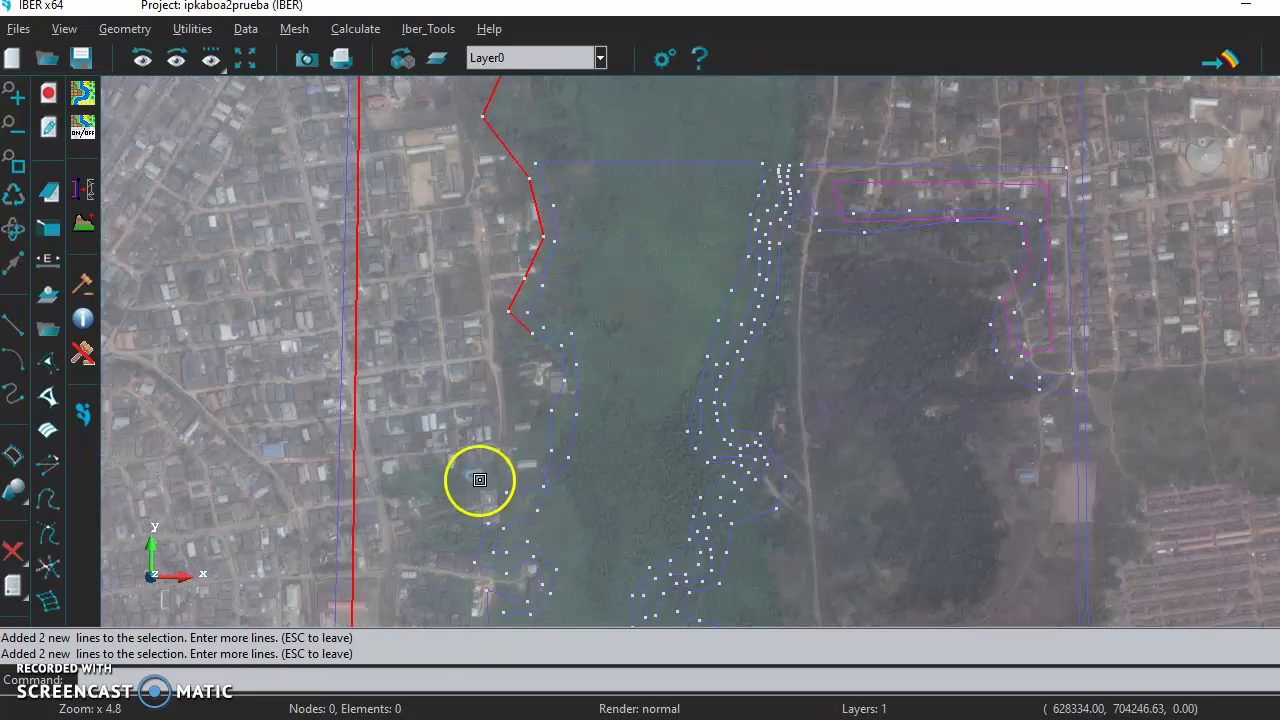
scroll(515, 460, up, 1)
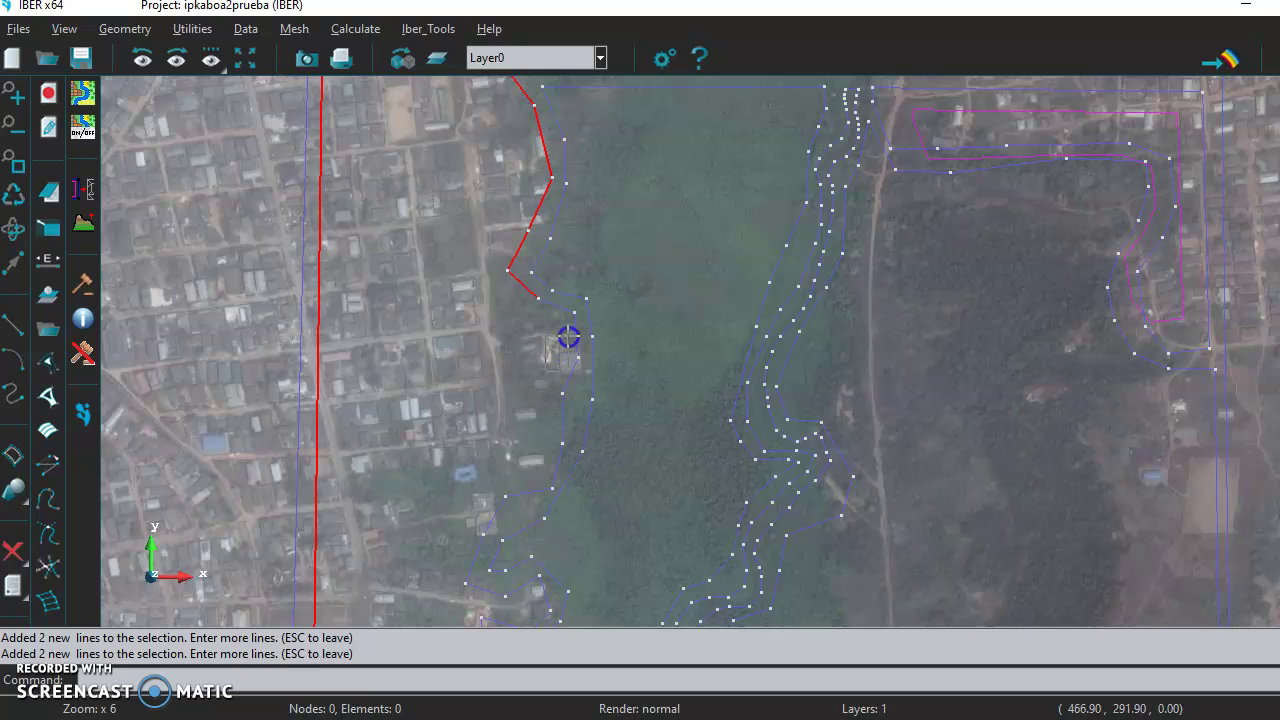
click(562, 398)
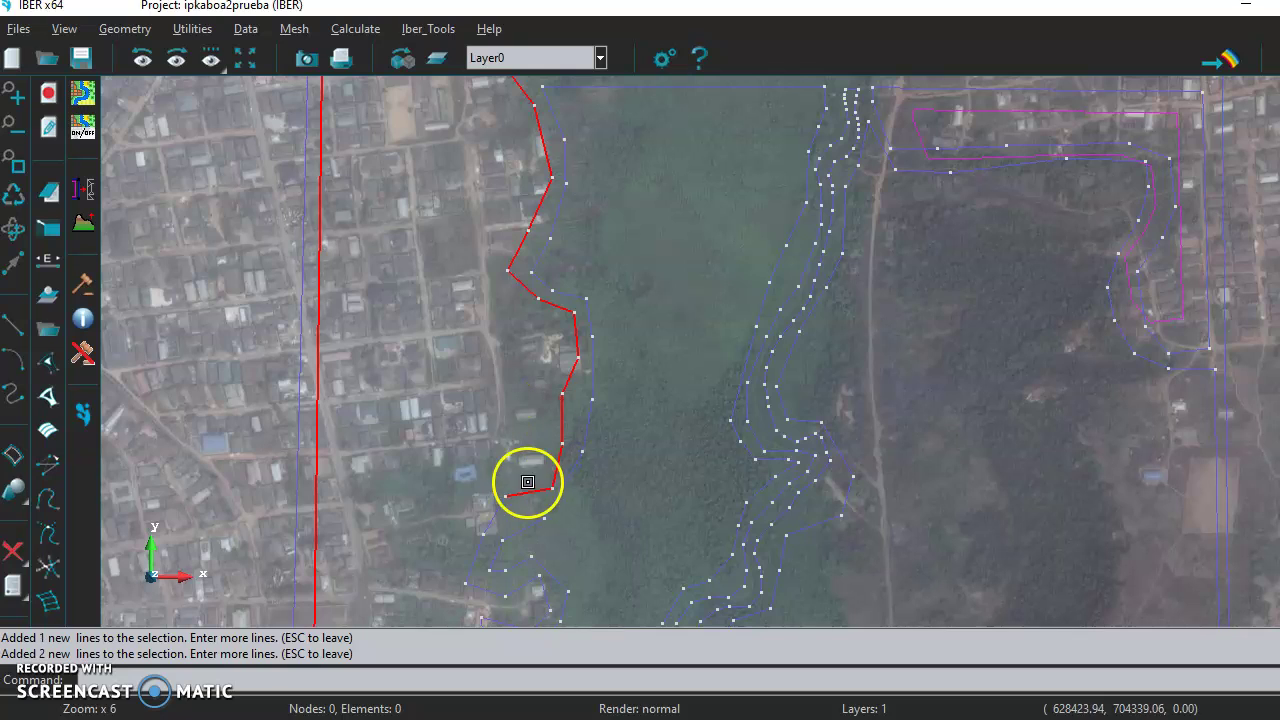
click(476, 533)
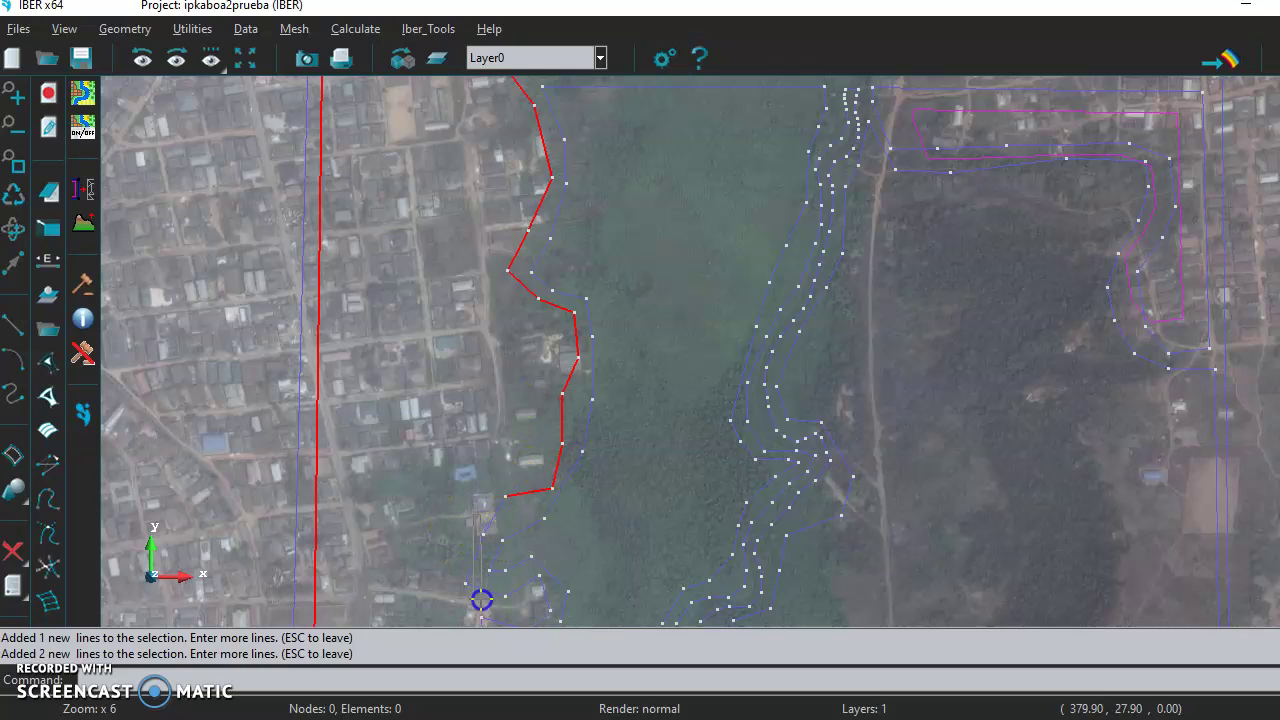
click(495, 520)
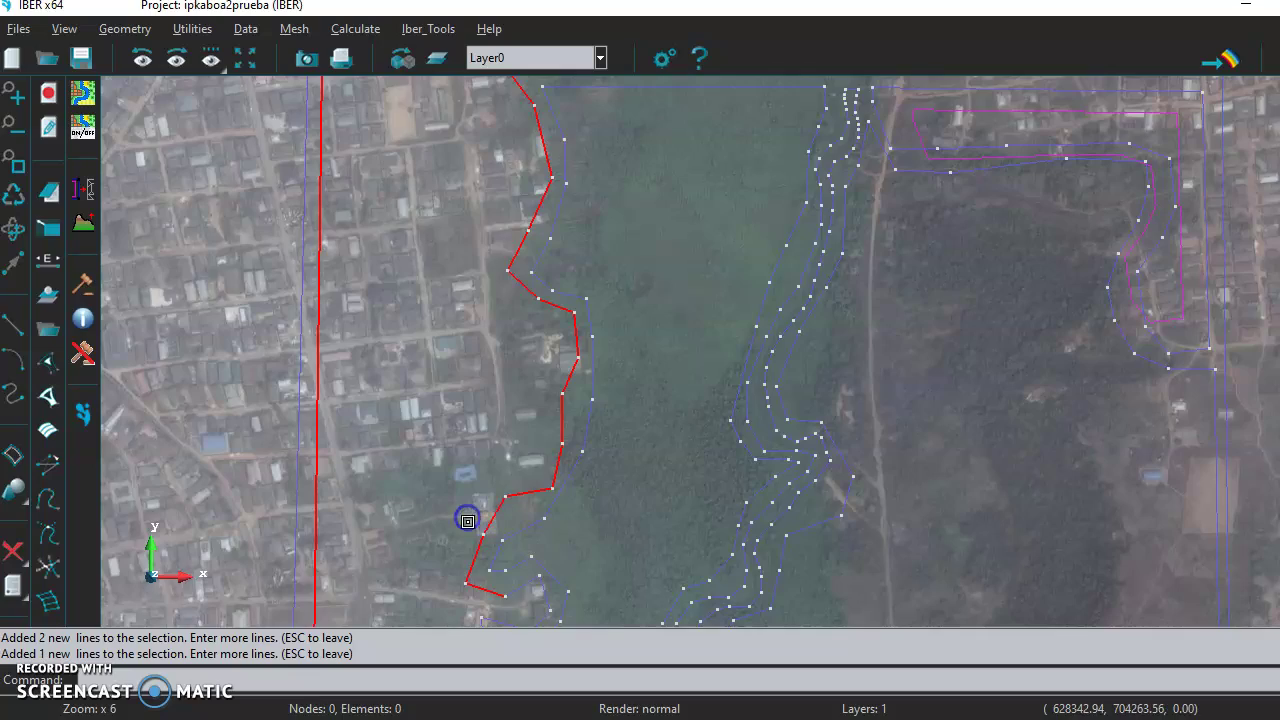
Extend the western contour selection around the hook-shaped bend and the bank lines just south of it, leaving the stray inner line deselected
scroll(470, 540, down, 10)
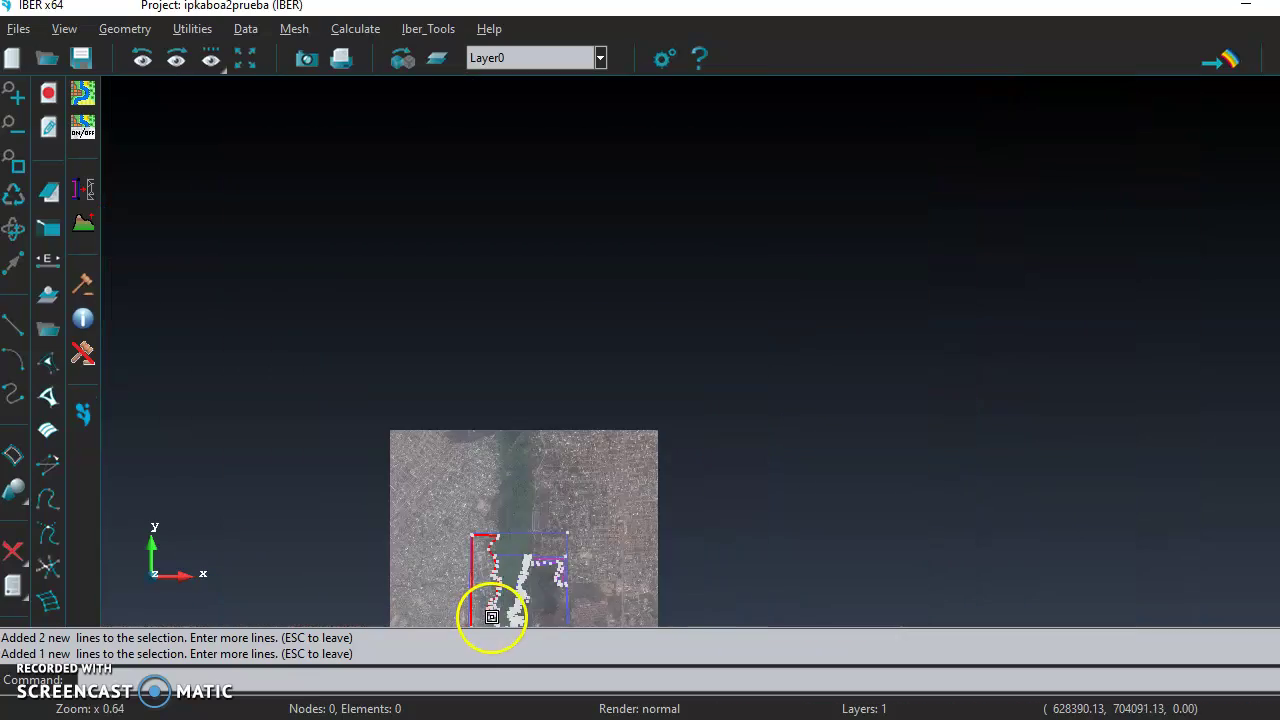
scroll(491, 618, down, 5)
scroll(492, 626, up, 5)
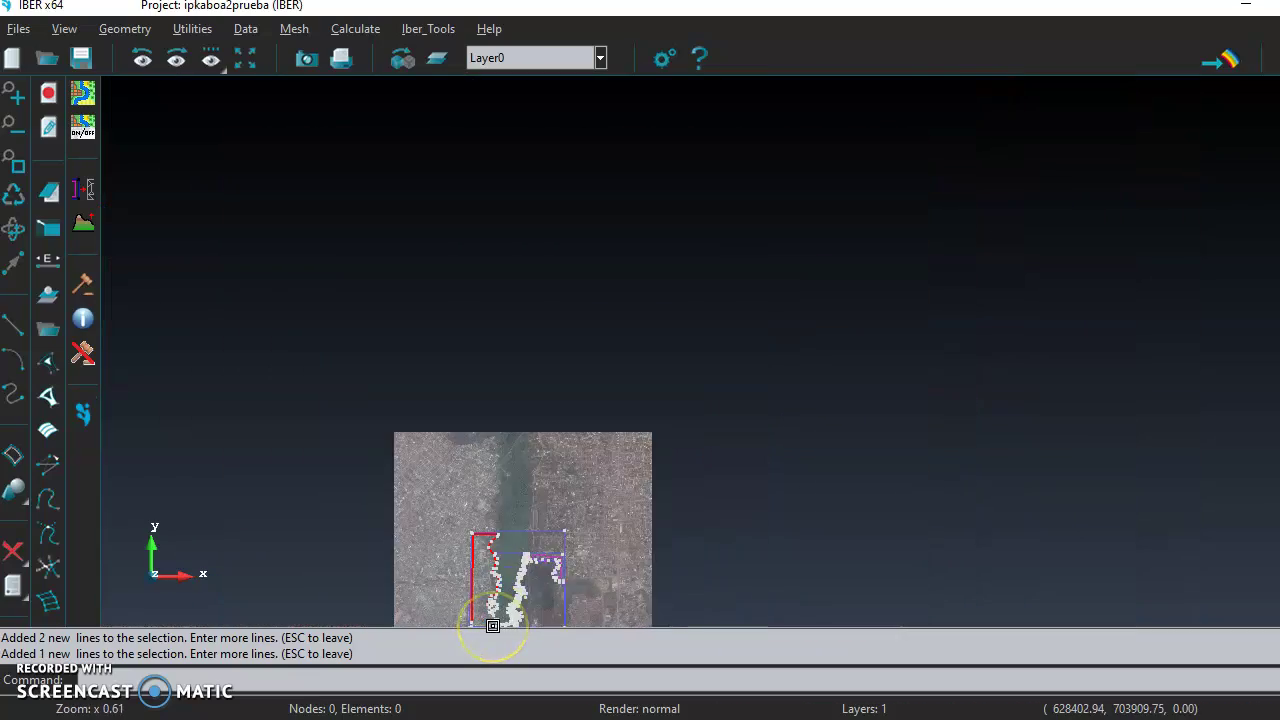
scroll(492, 626, up, 12)
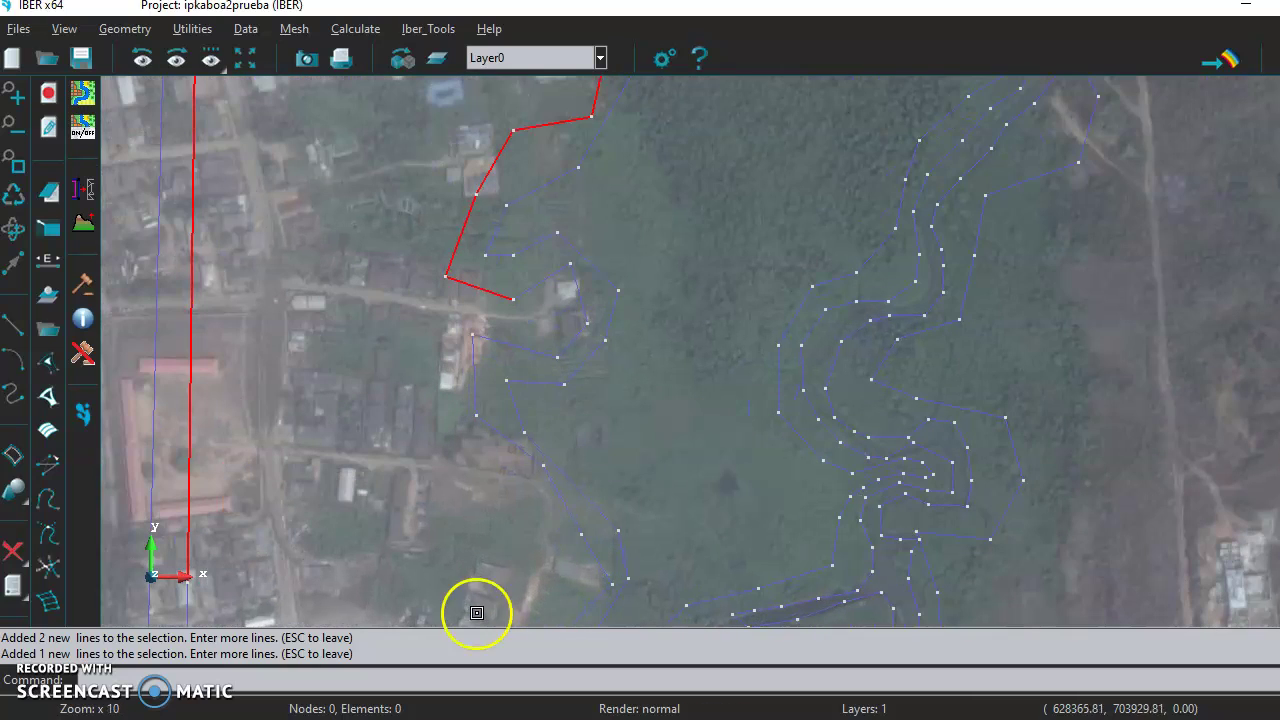
click(532, 361)
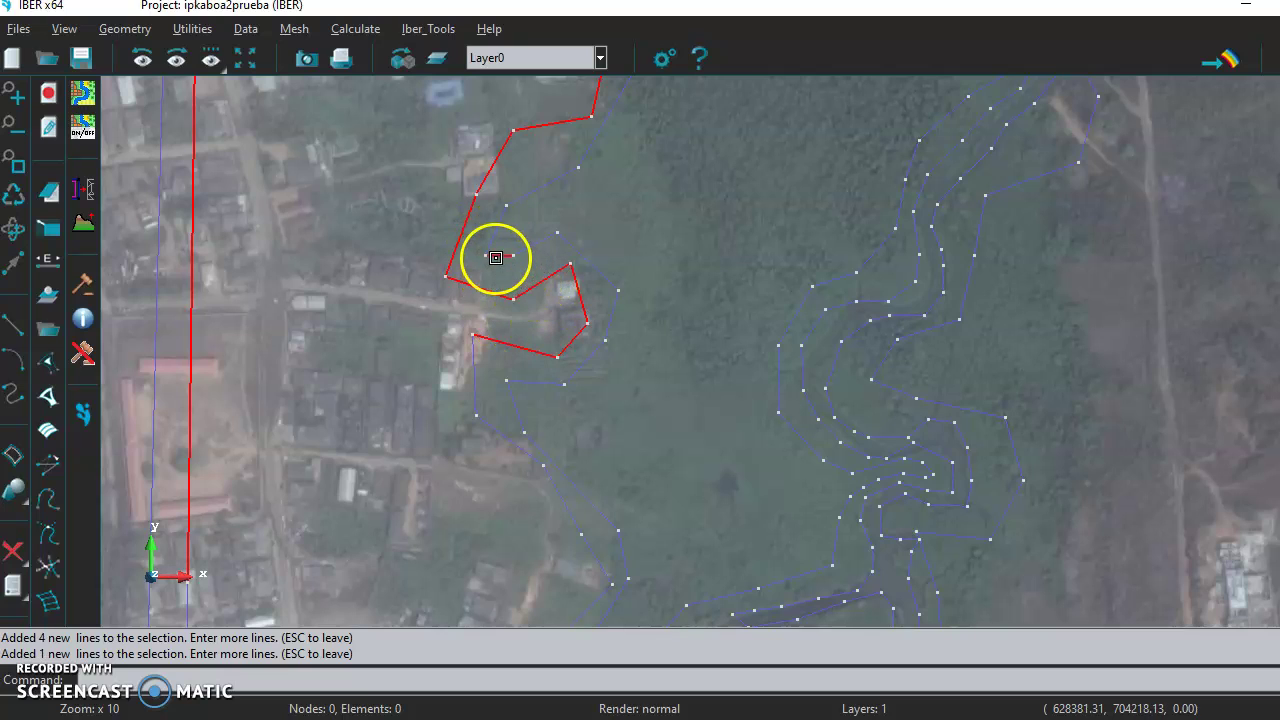
click(498, 257)
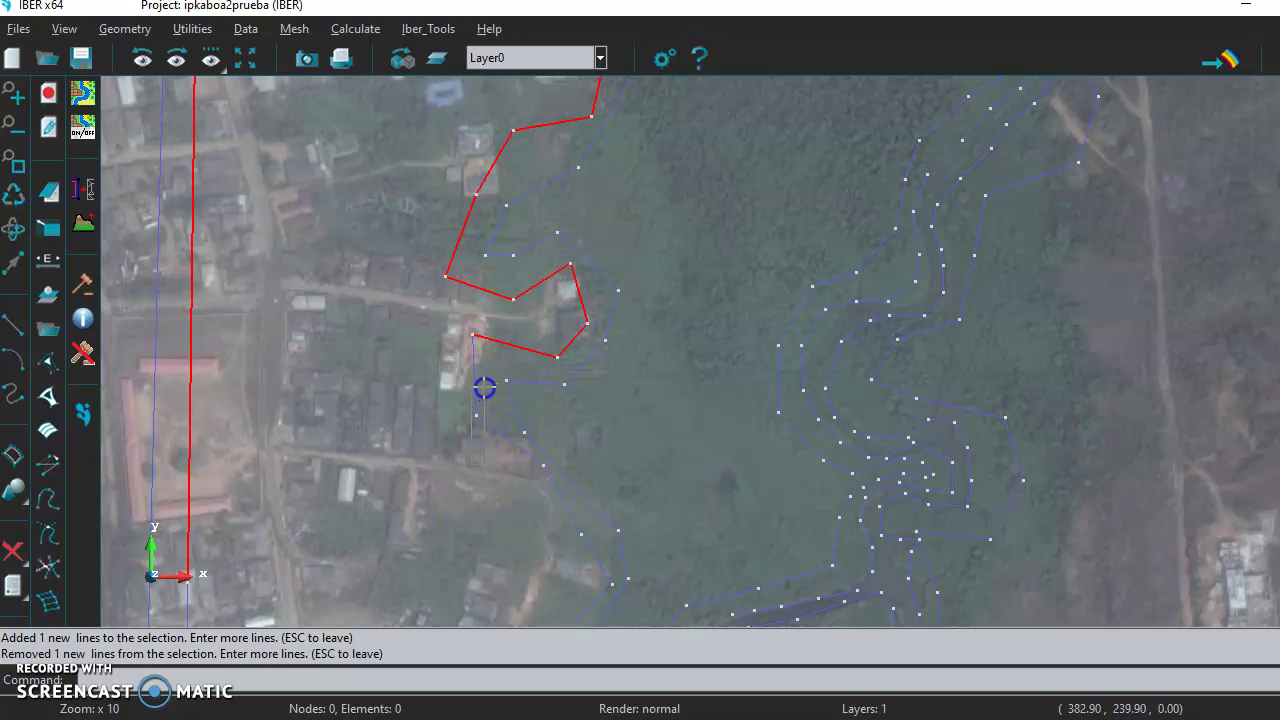
click(478, 382)
Close the western zone's contour with the lowest bank lines and the southern edge
scroll(603, 611, down, 4)
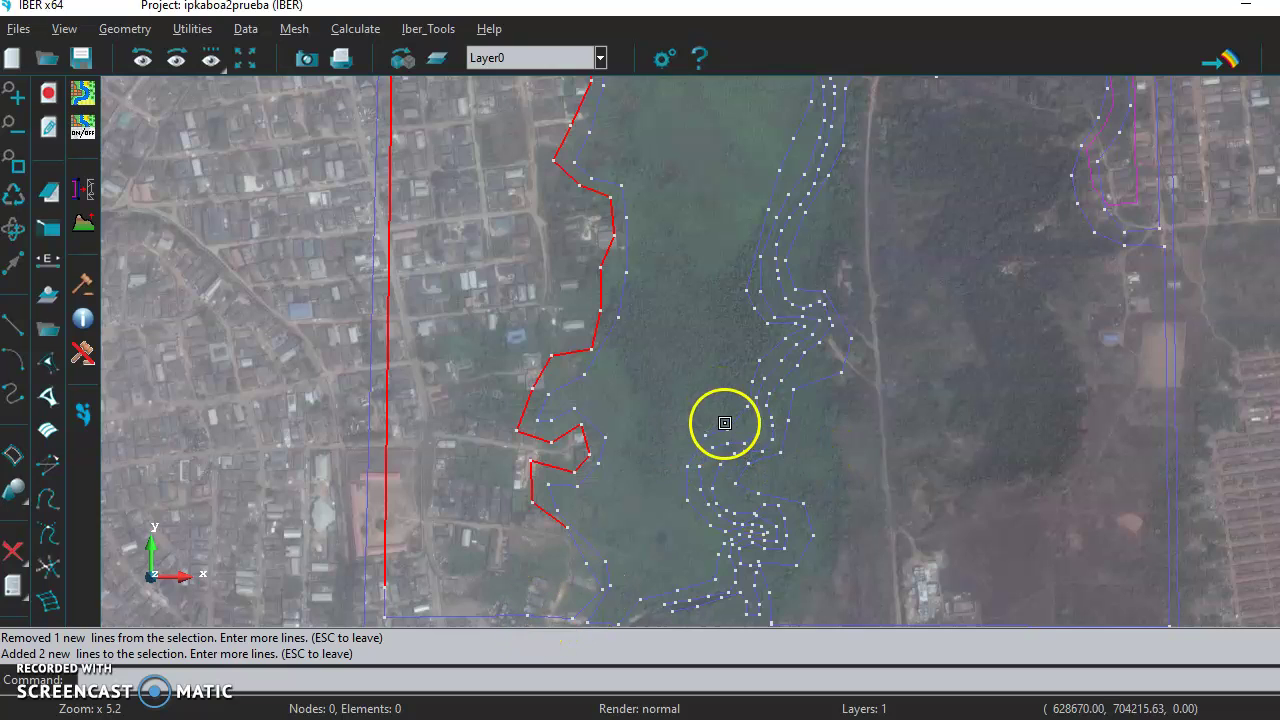
click(589, 557)
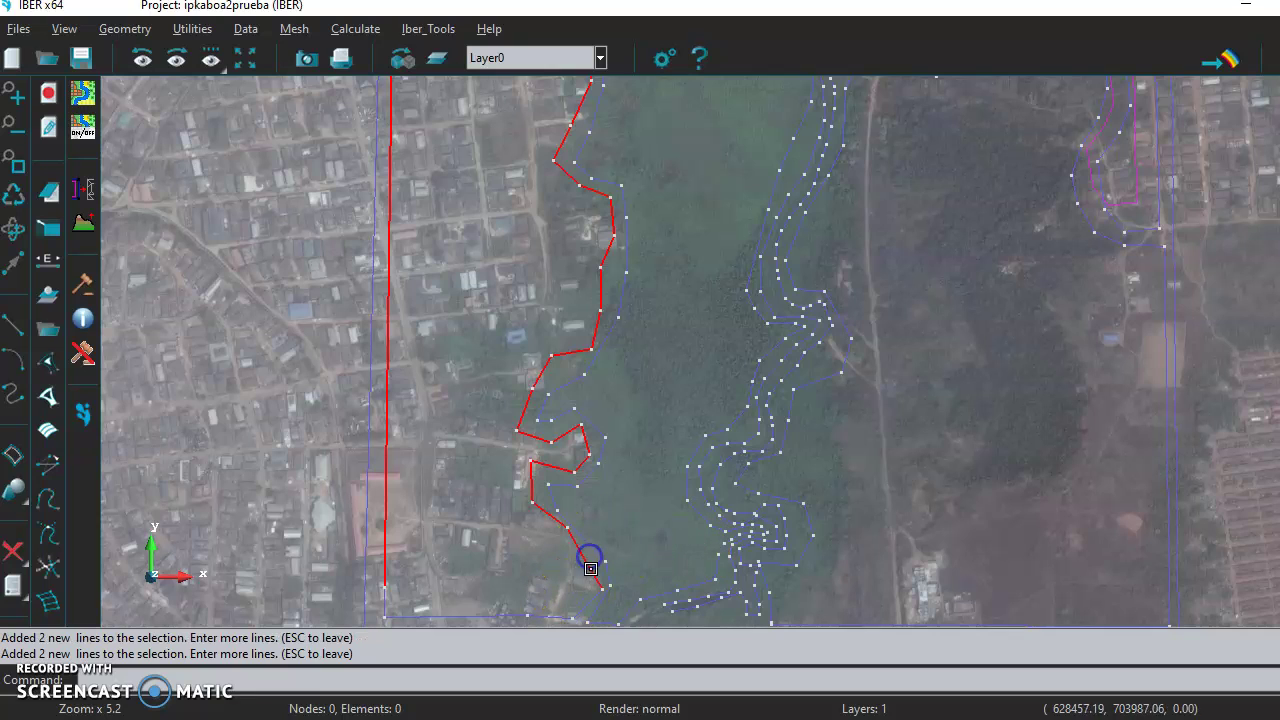
click(566, 623)
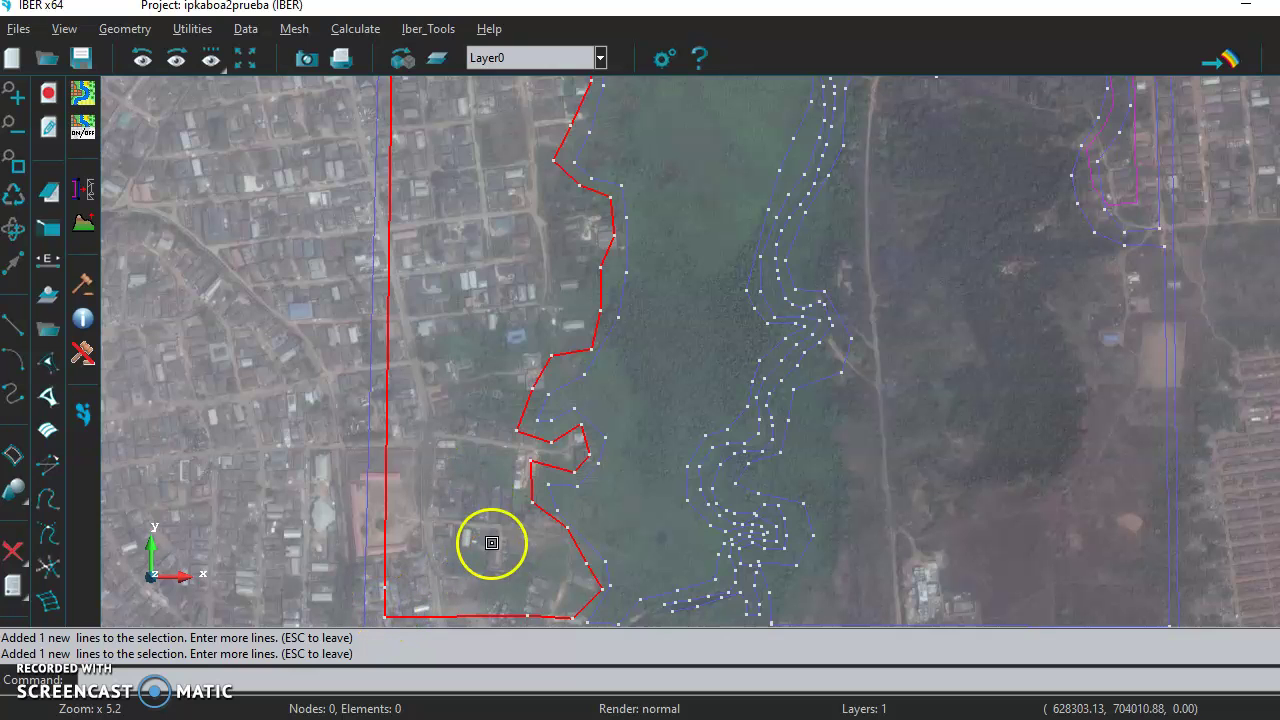
Check the western zone's contour up to its northern edge and create its NURBS surface
scroll(533, 210, up, 1)
scroll(533, 204, down, 5)
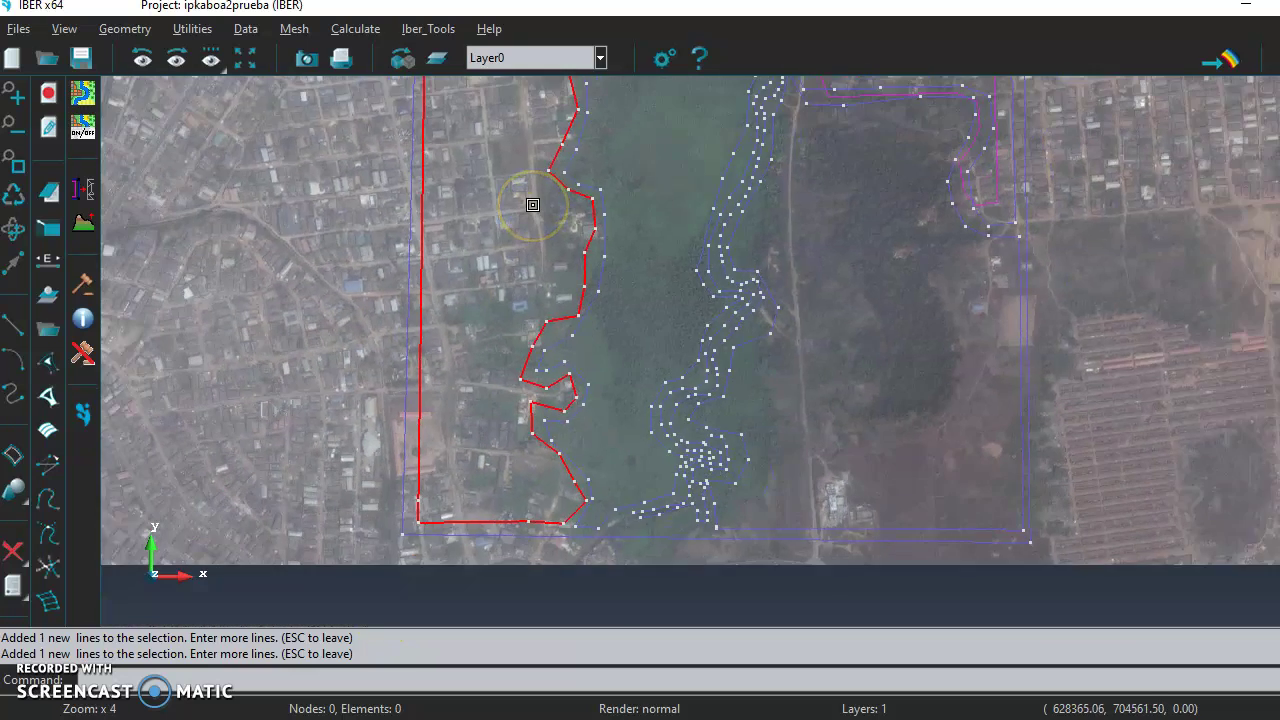
scroll(534, 94, down, 3)
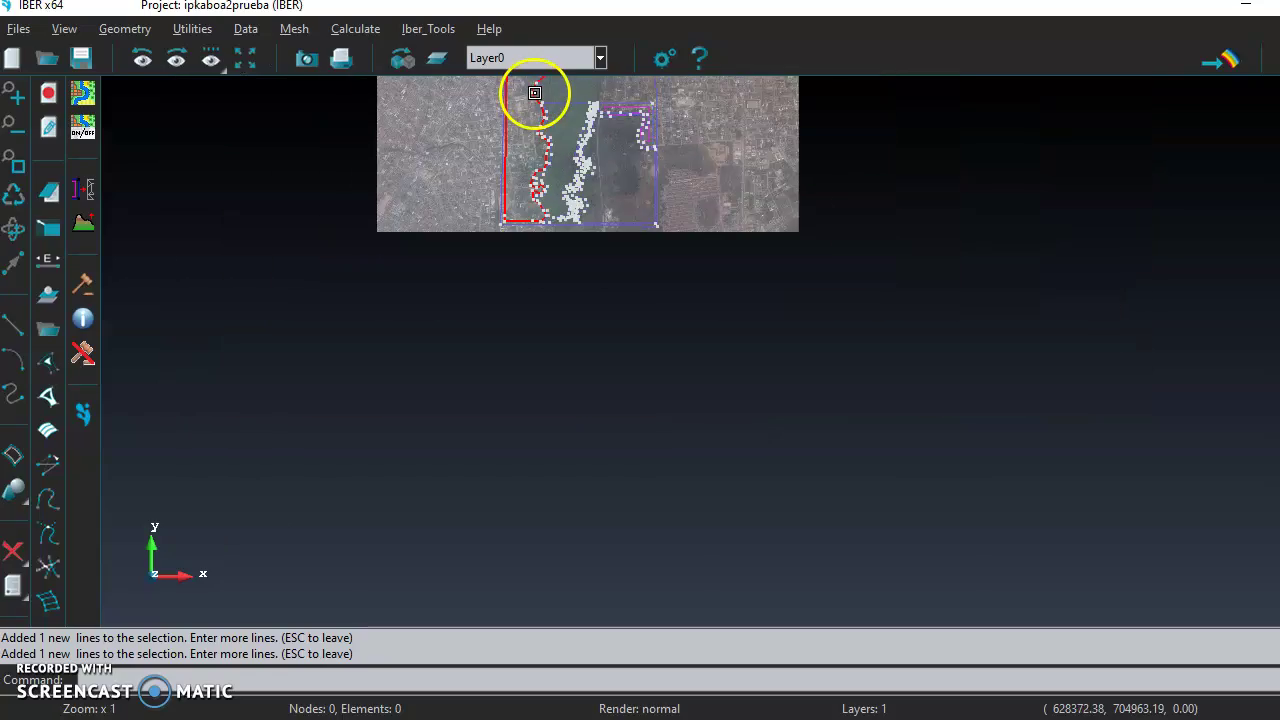
scroll(520, 80, up, 6)
scroll(519, 79, down, 9)
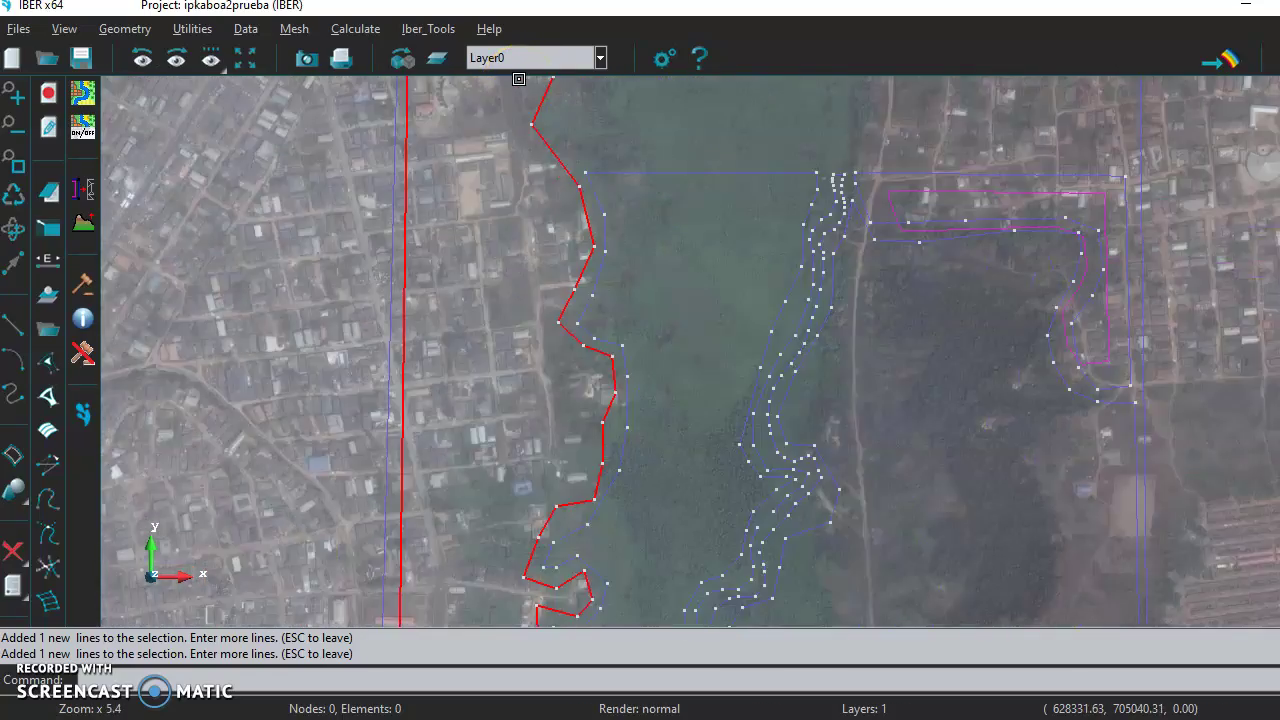
scroll(519, 79, down, 4)
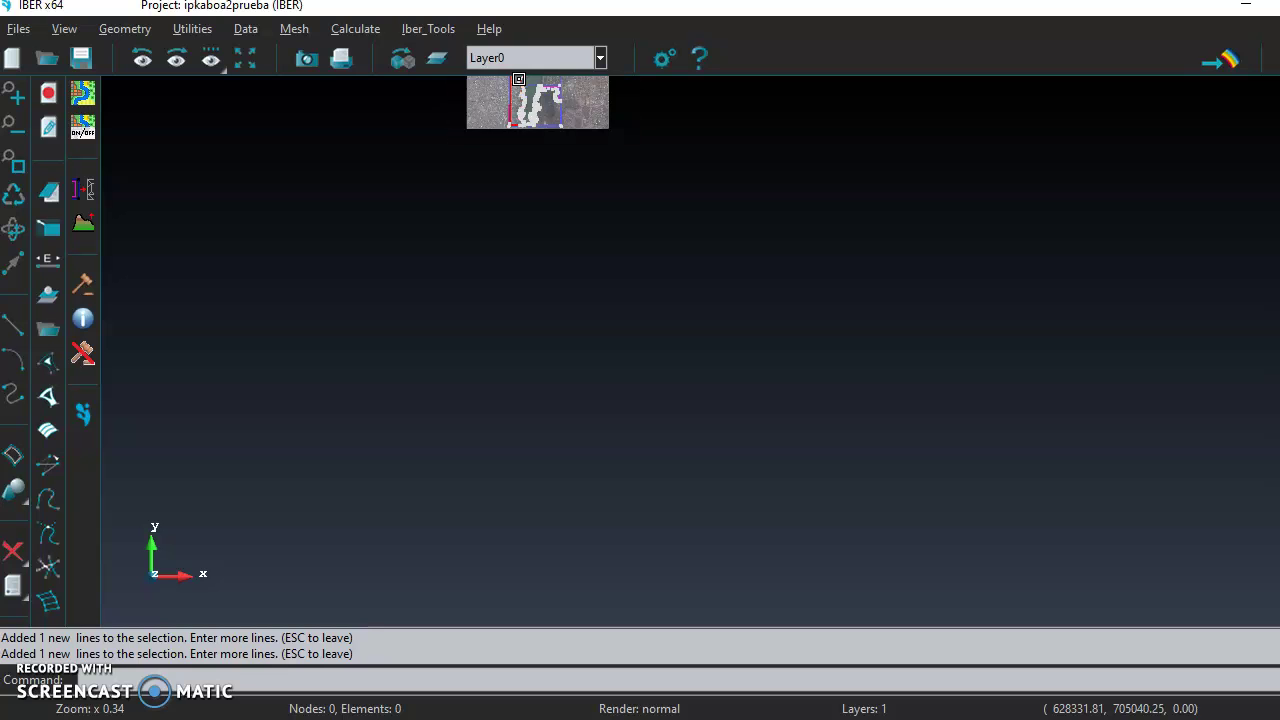
scroll(535, 77, up, 6)
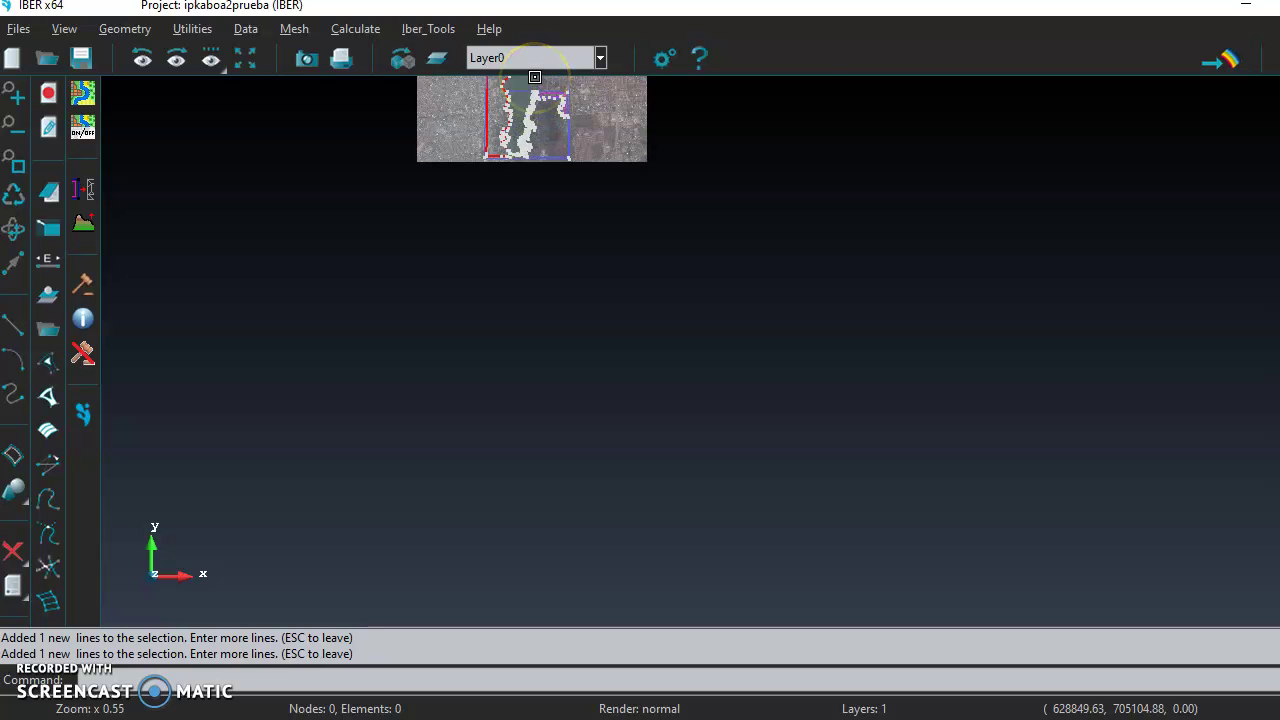
scroll(520, 73, up, 6)
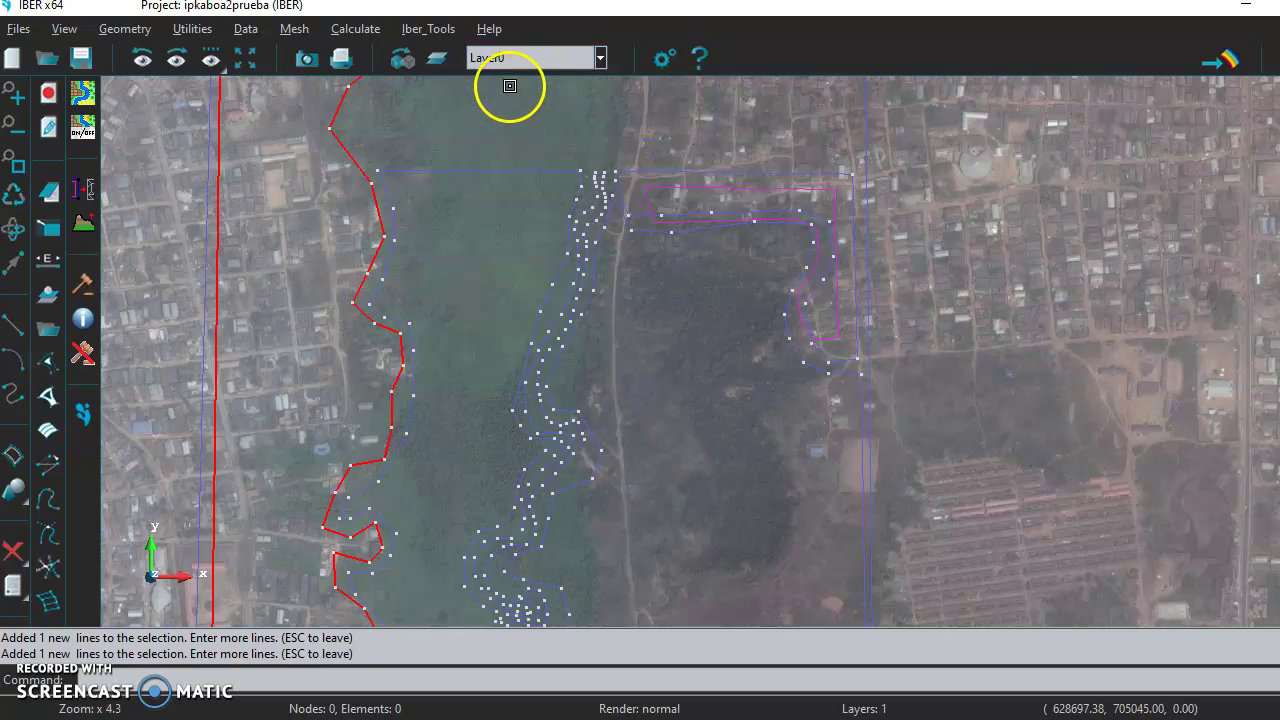
scroll(507, 75, down, 7)
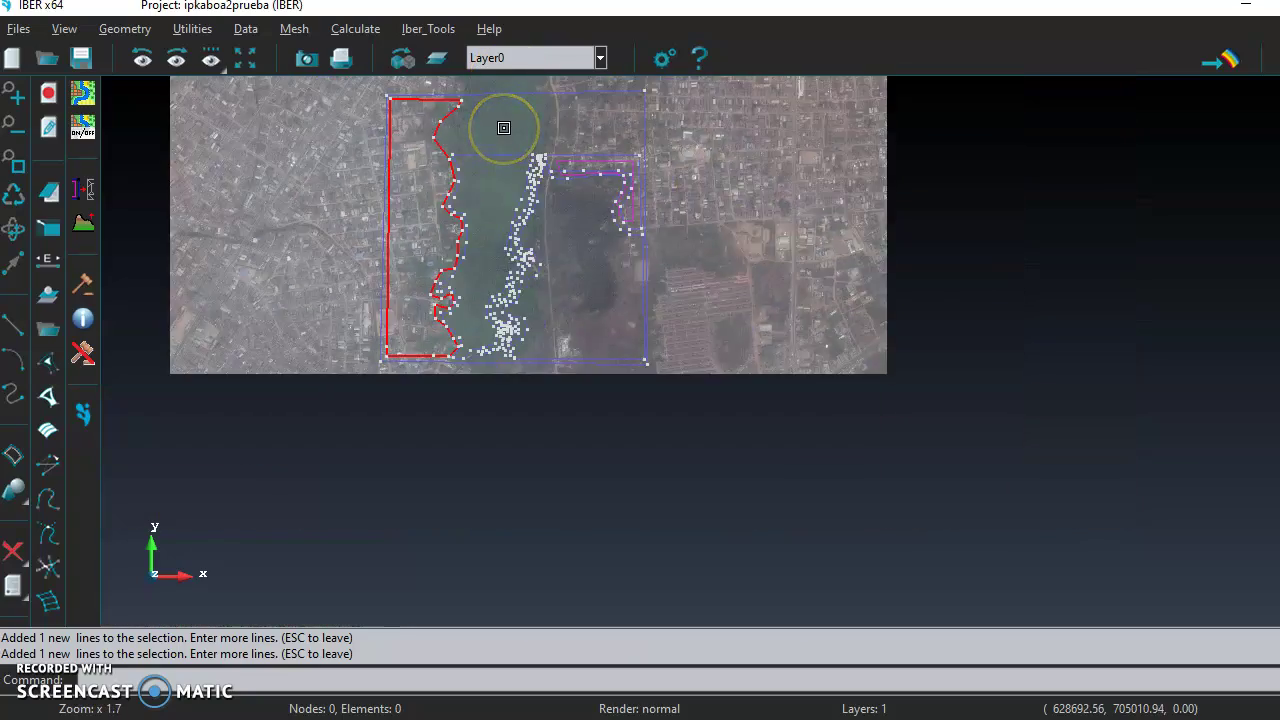
scroll(471, 87, up, 2)
scroll(471, 87, up, 5)
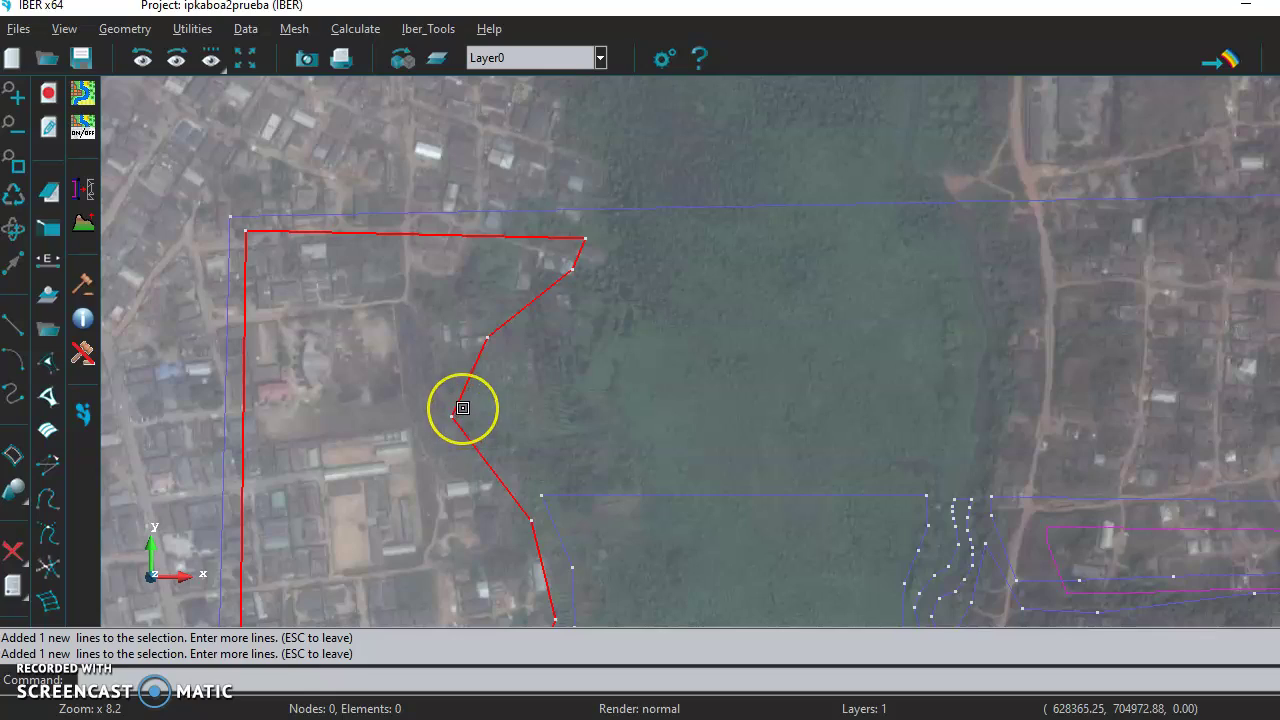
key(Escape)
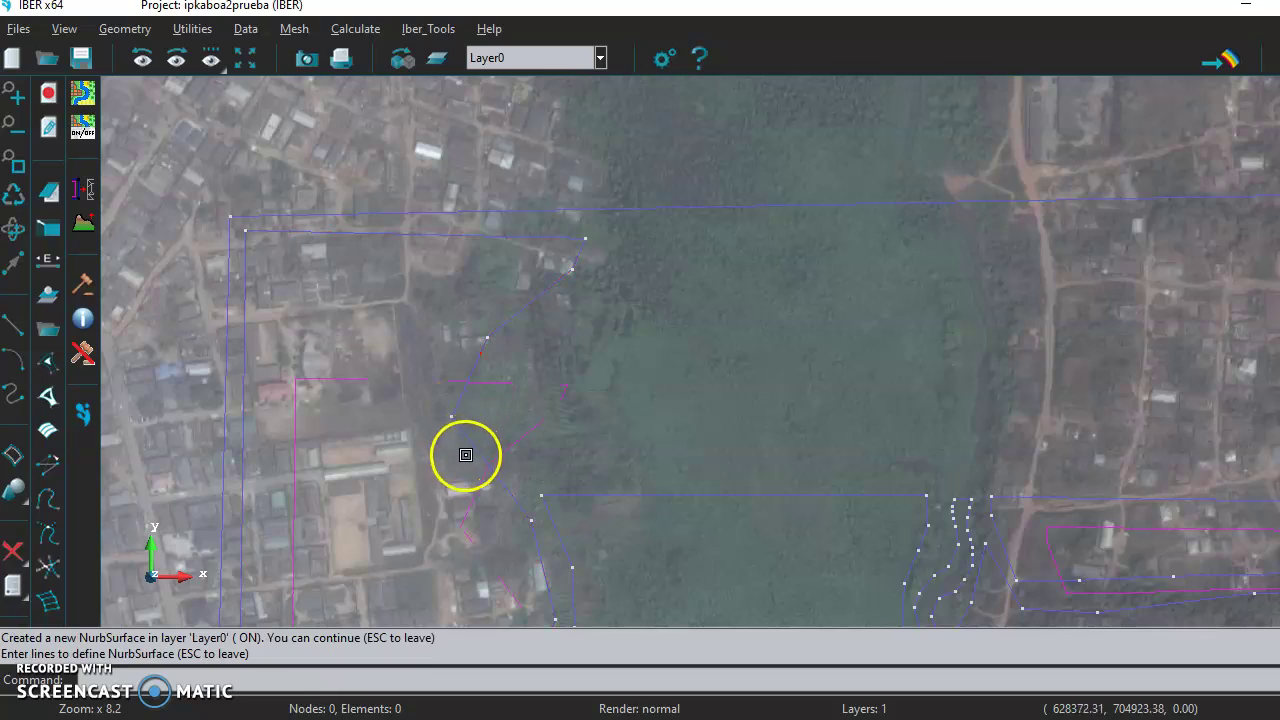
Begin a third surface contour with the northern edge, first western line and upper eastern lines of the green zone between the banks
scroll(487, 477, down, 3)
scroll(631, 540, down, 2)
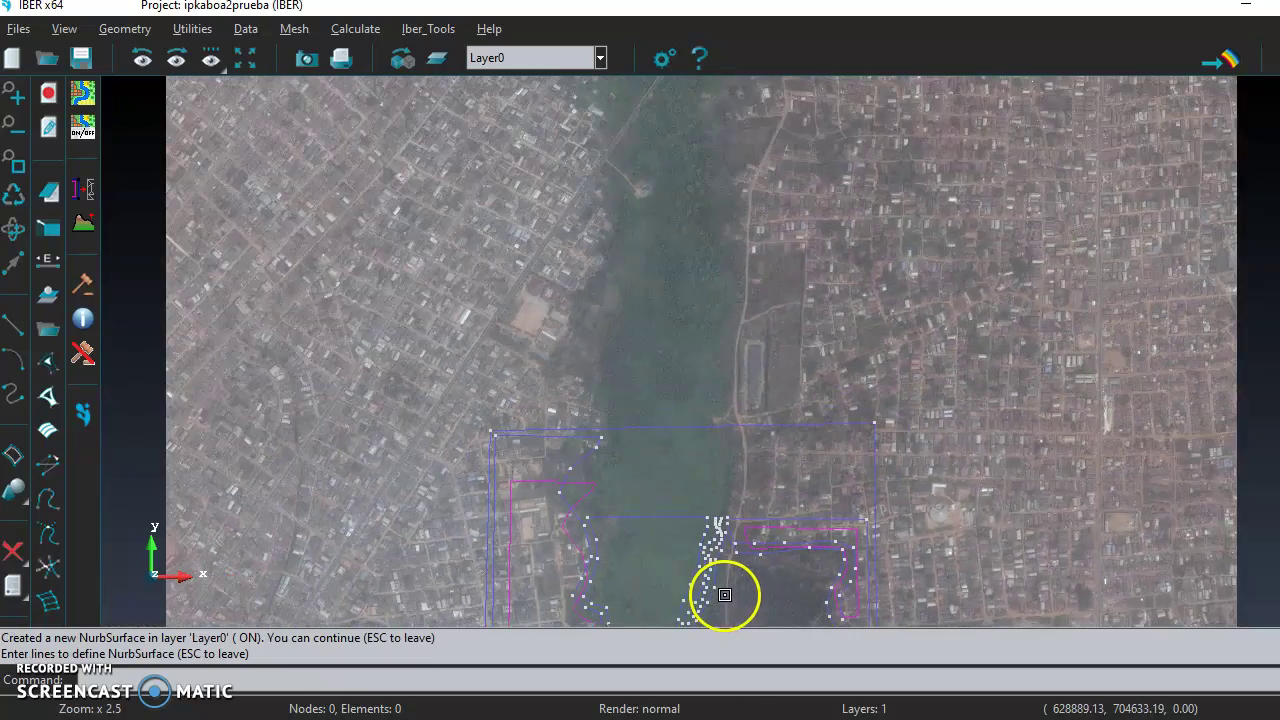
scroll(711, 569, up, 5)
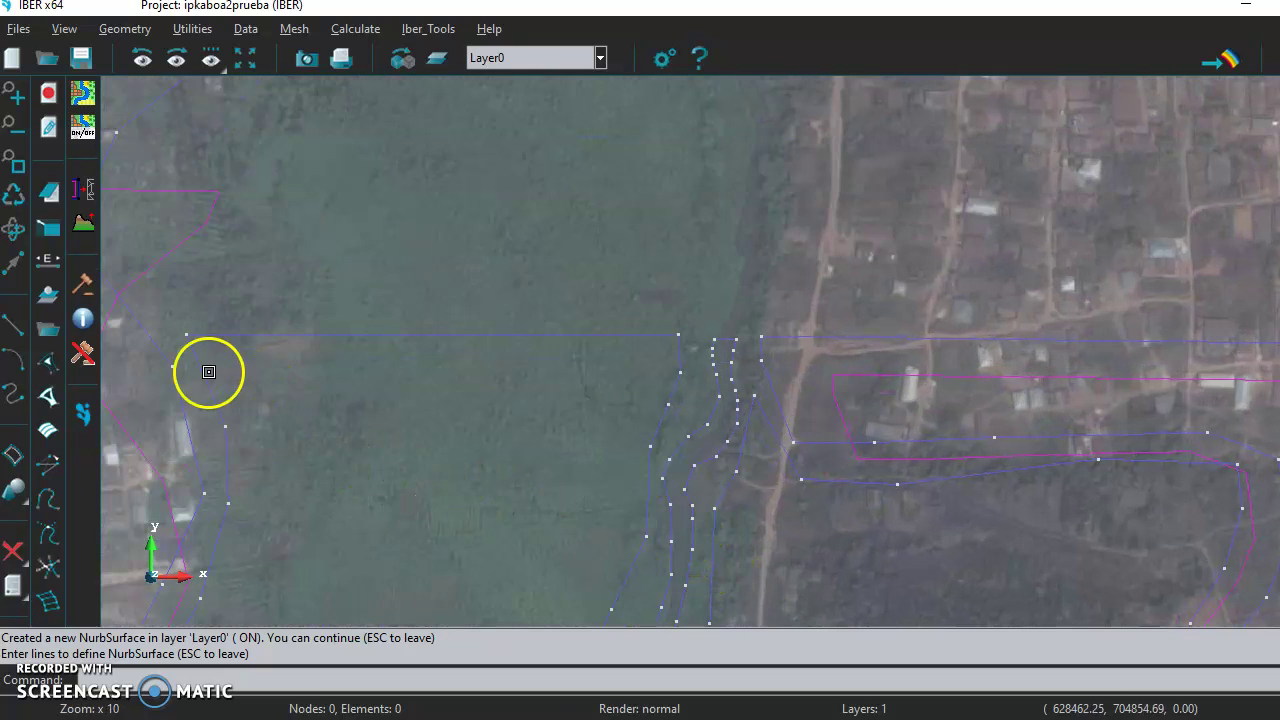
click(258, 355)
click(597, 470)
click(657, 403)
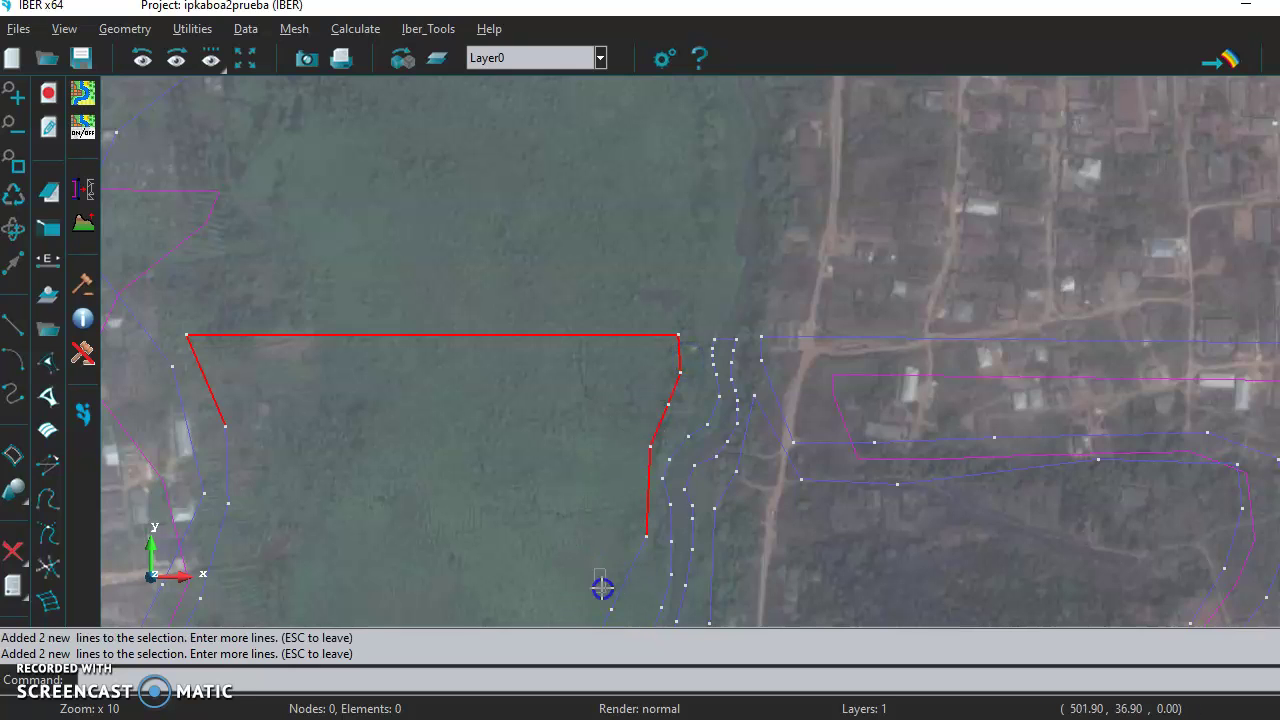
Extend the central zone's contour south along its western bank, past the inward bend and along the straighter stretch below it
scroll(355, 595, up, 2)
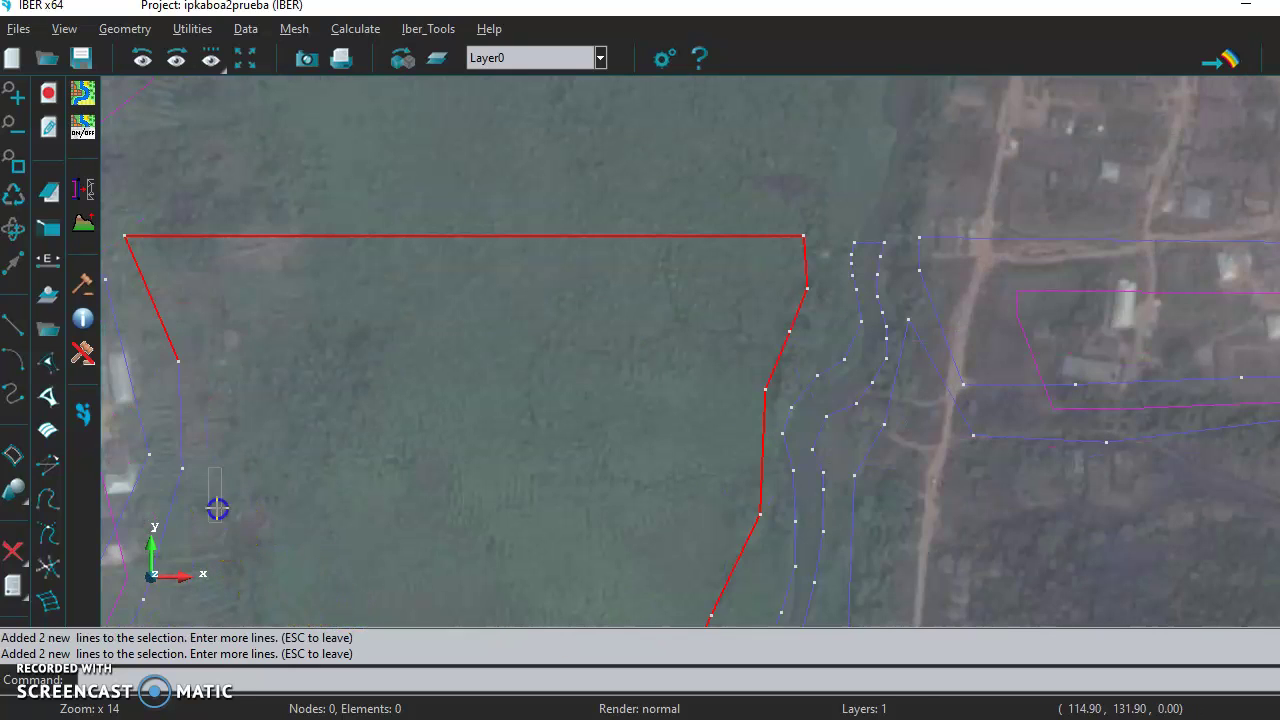
click(183, 402)
scroll(190, 582, up, 2)
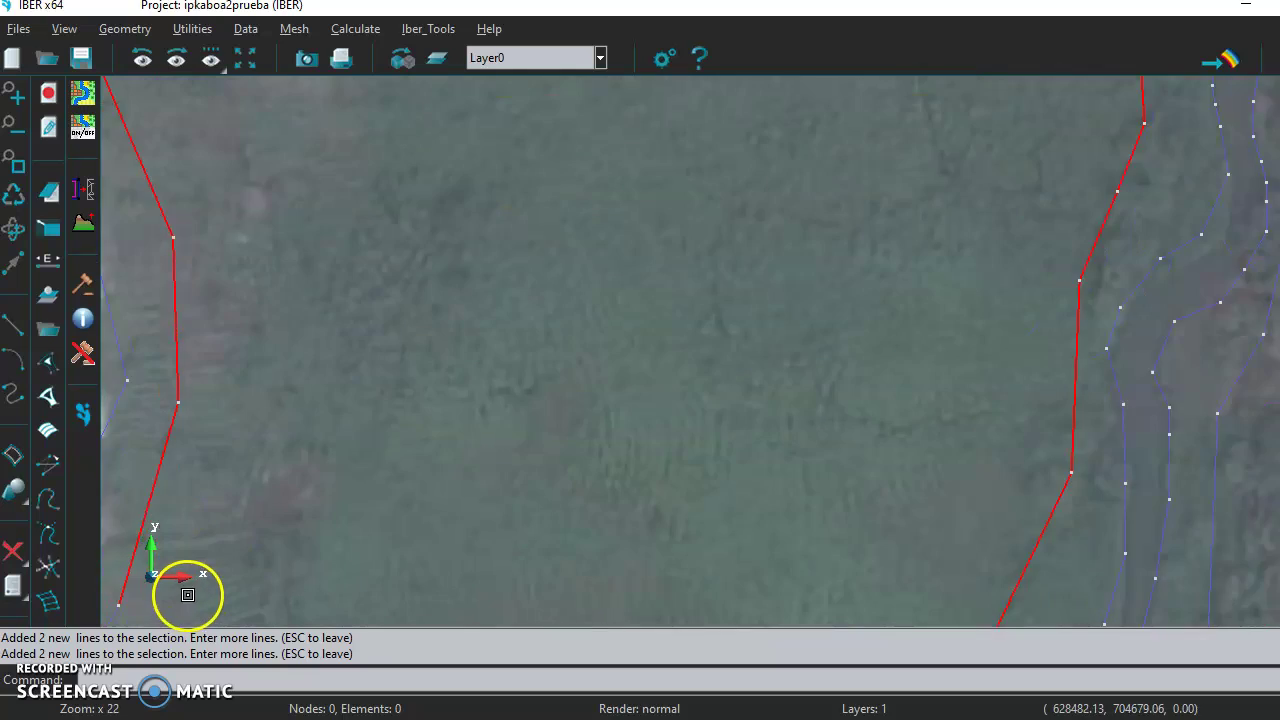
scroll(195, 601, down, 5)
scroll(202, 604, down, 10)
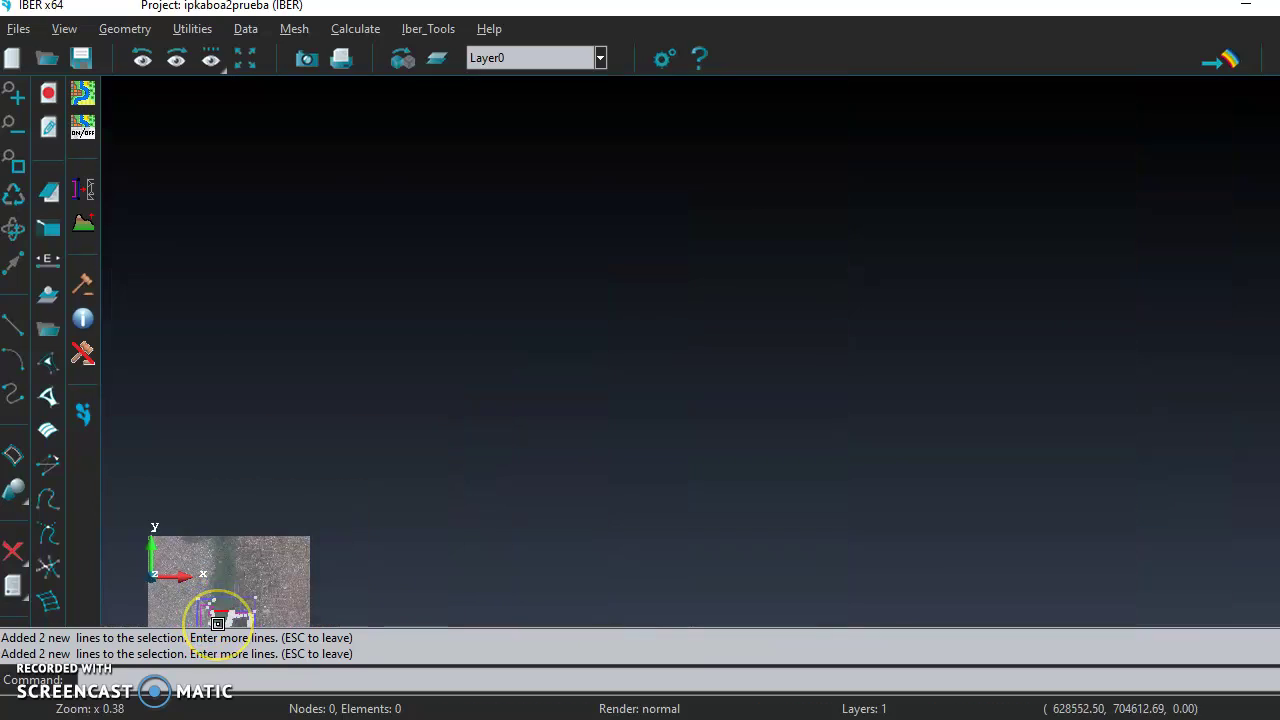
scroll(217, 623, up, 1)
scroll(214, 628, up, 7)
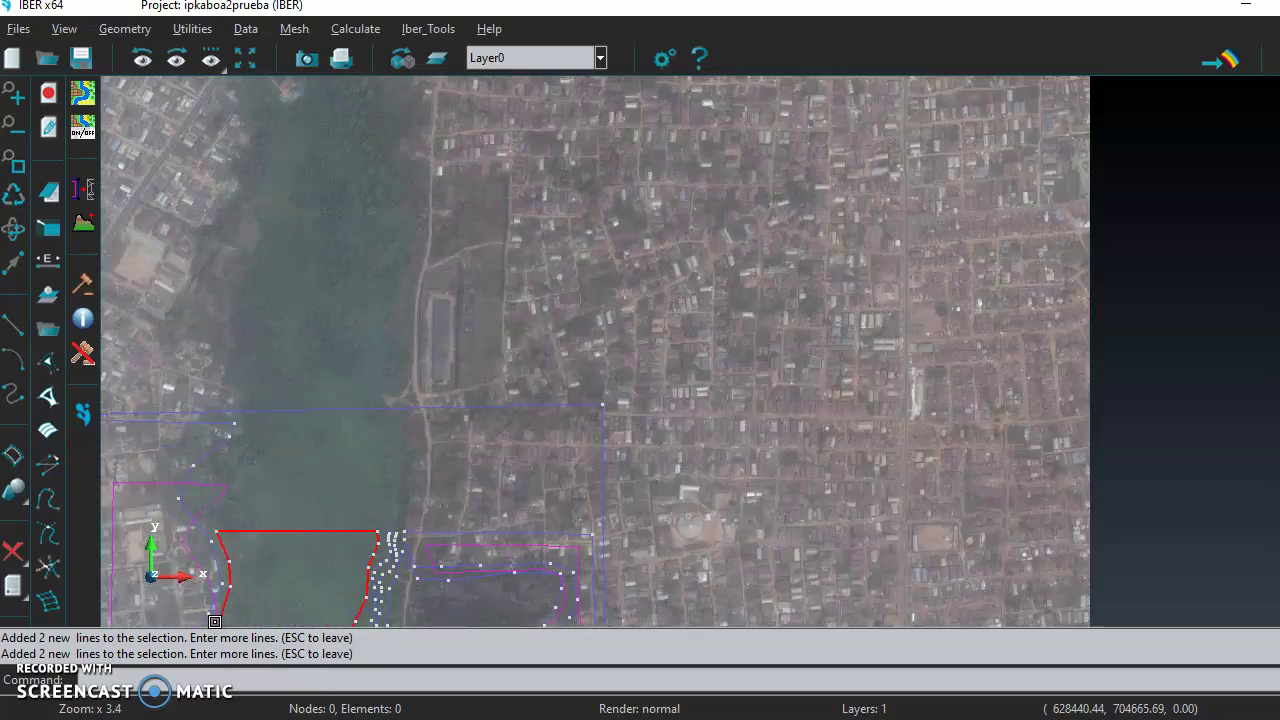
scroll(214, 621, up, 3)
scroll(210, 609, down, 5)
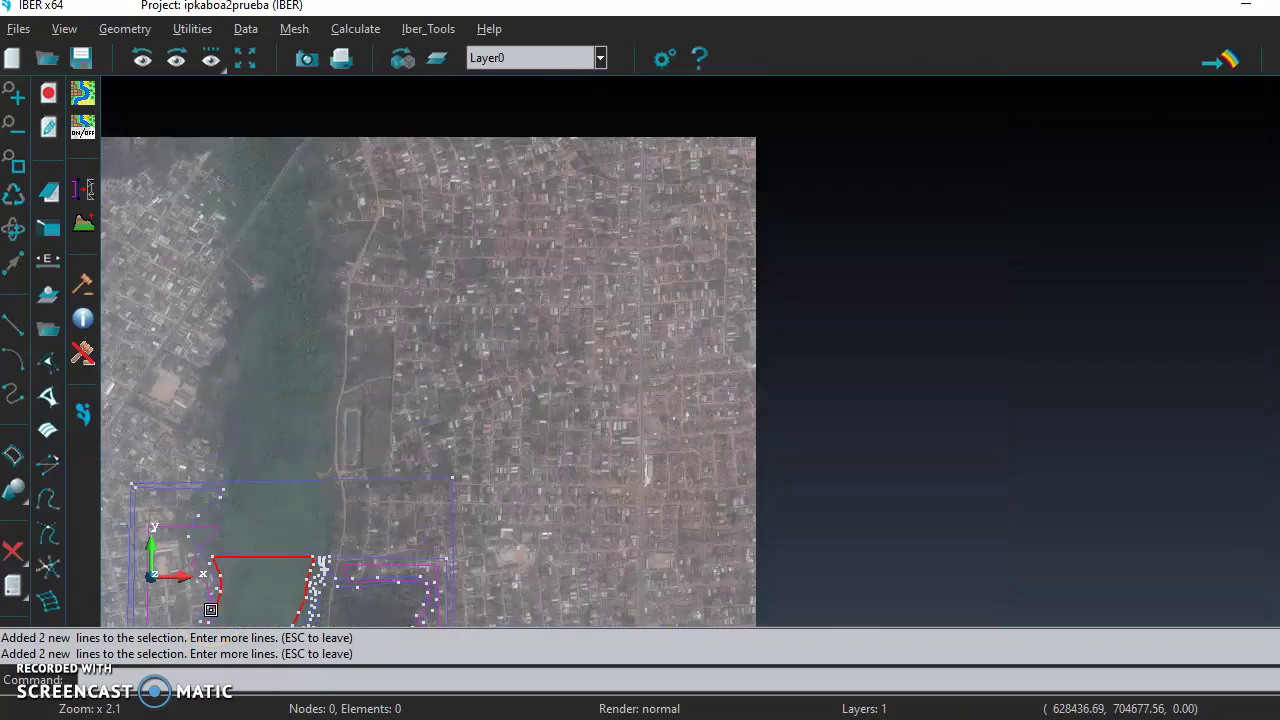
scroll(210, 609, down, 7)
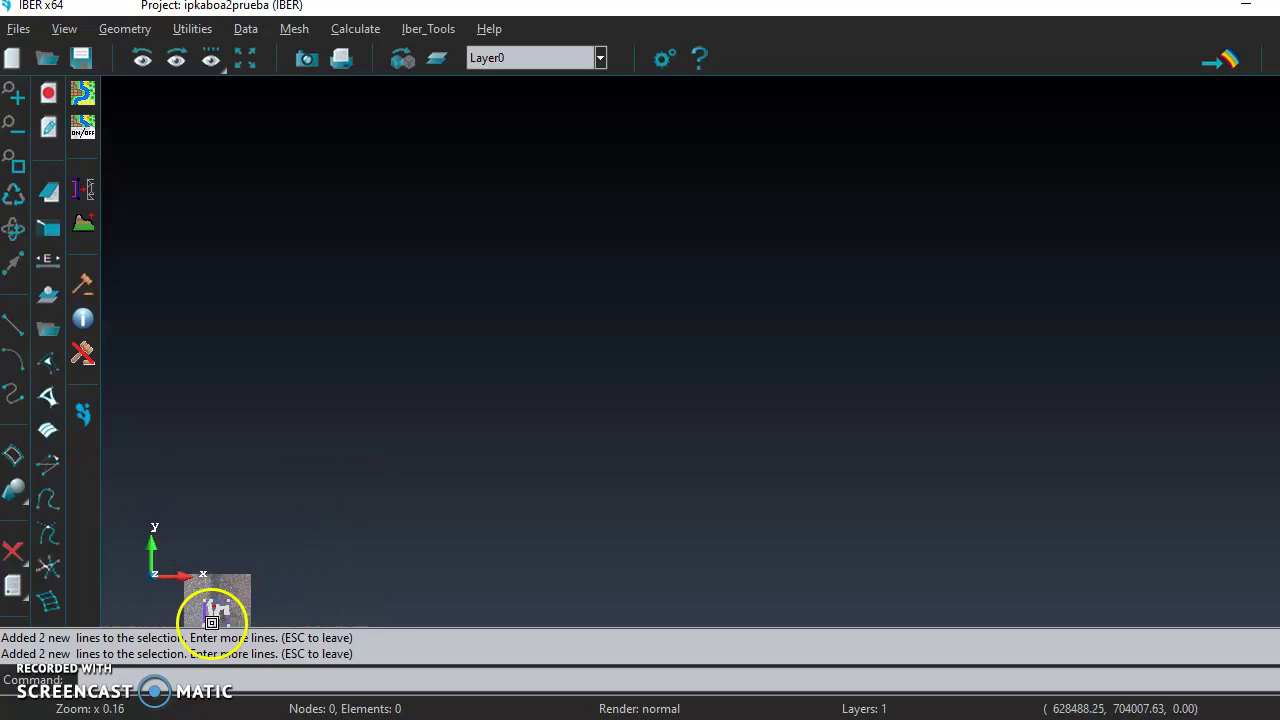
scroll(211, 622, up, 8)
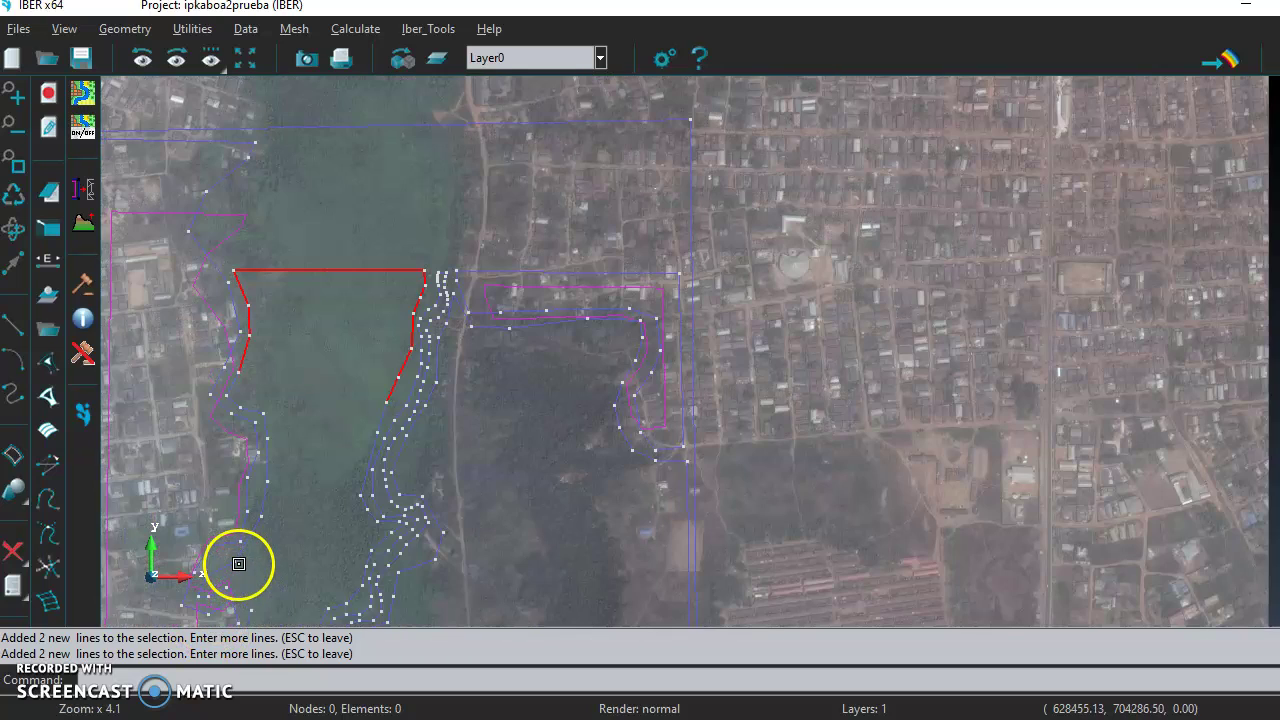
scroll(194, 437, up, 2)
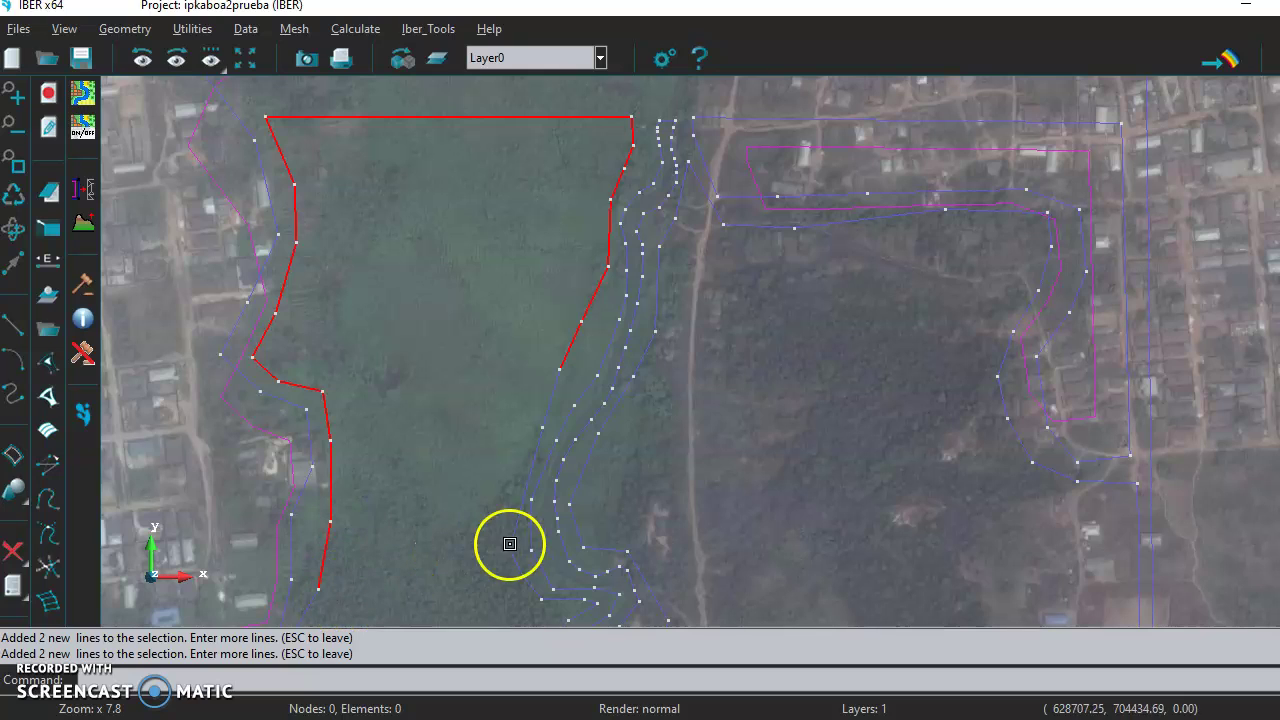
Extend the central zone's contour down its eastern bank to the pointed eastward spur, including both edges of the spur
drag(516, 530, 517, 529)
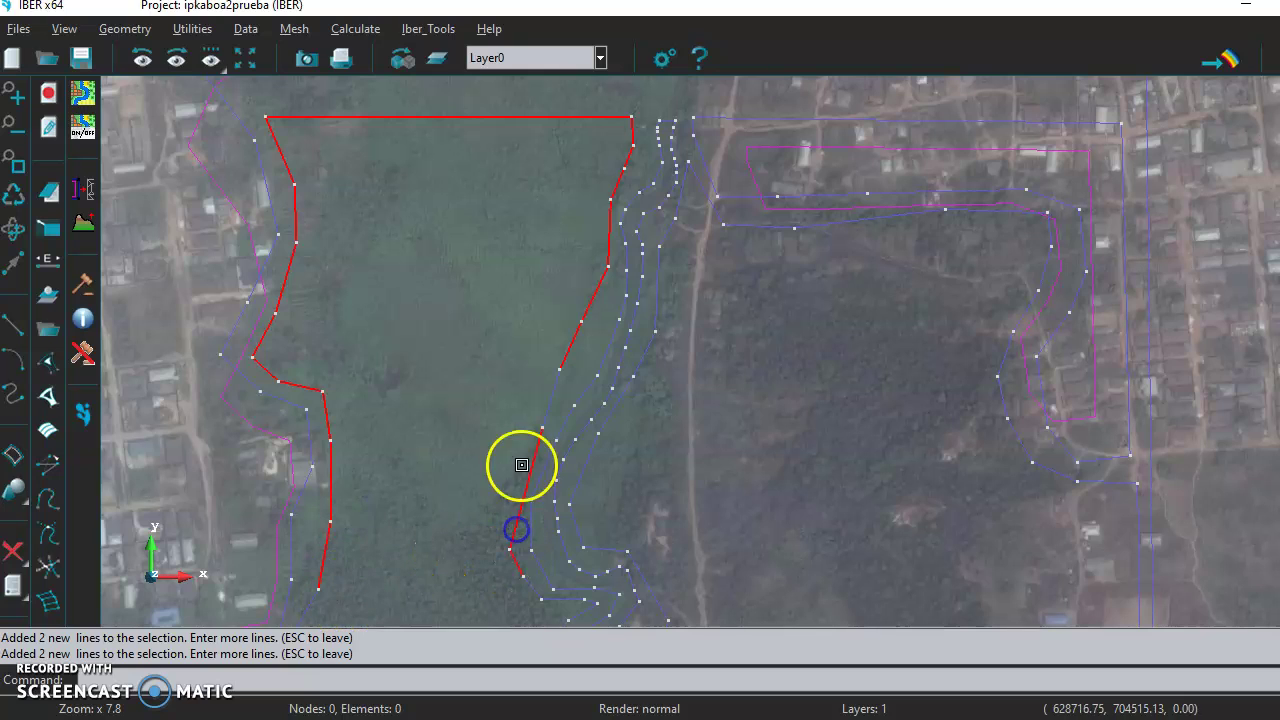
click(561, 399)
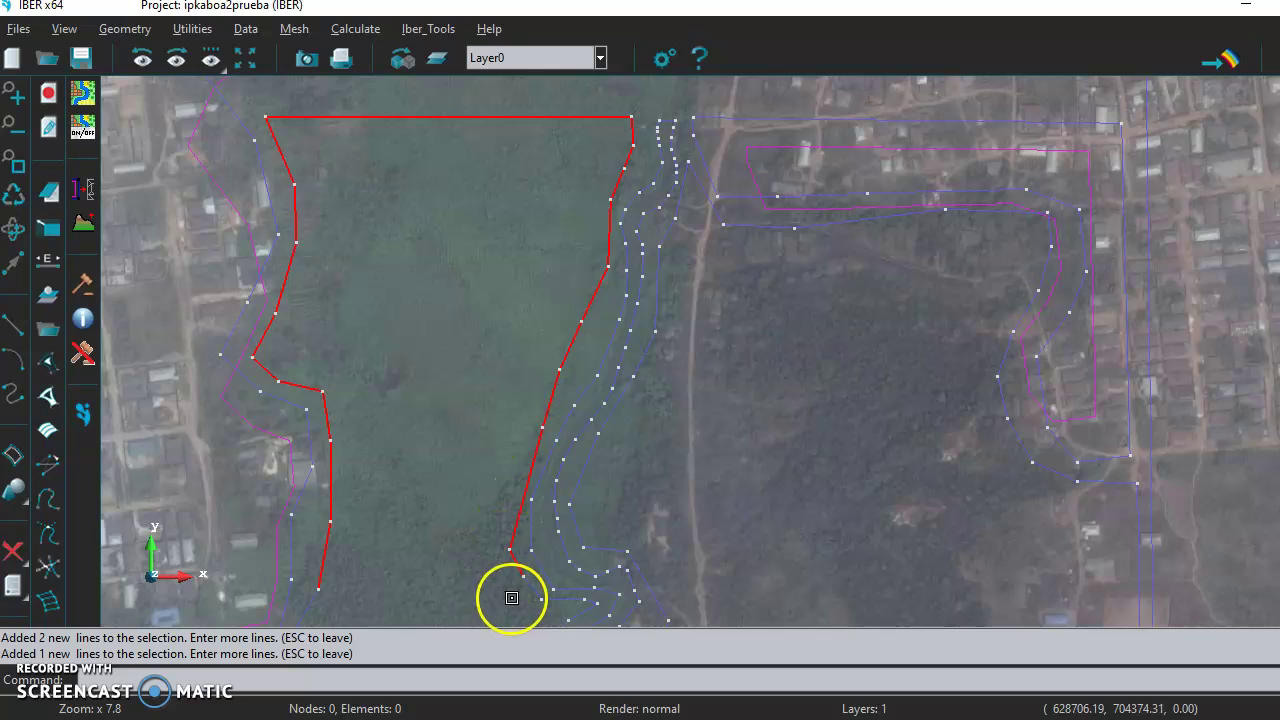
drag(513, 599, 558, 610)
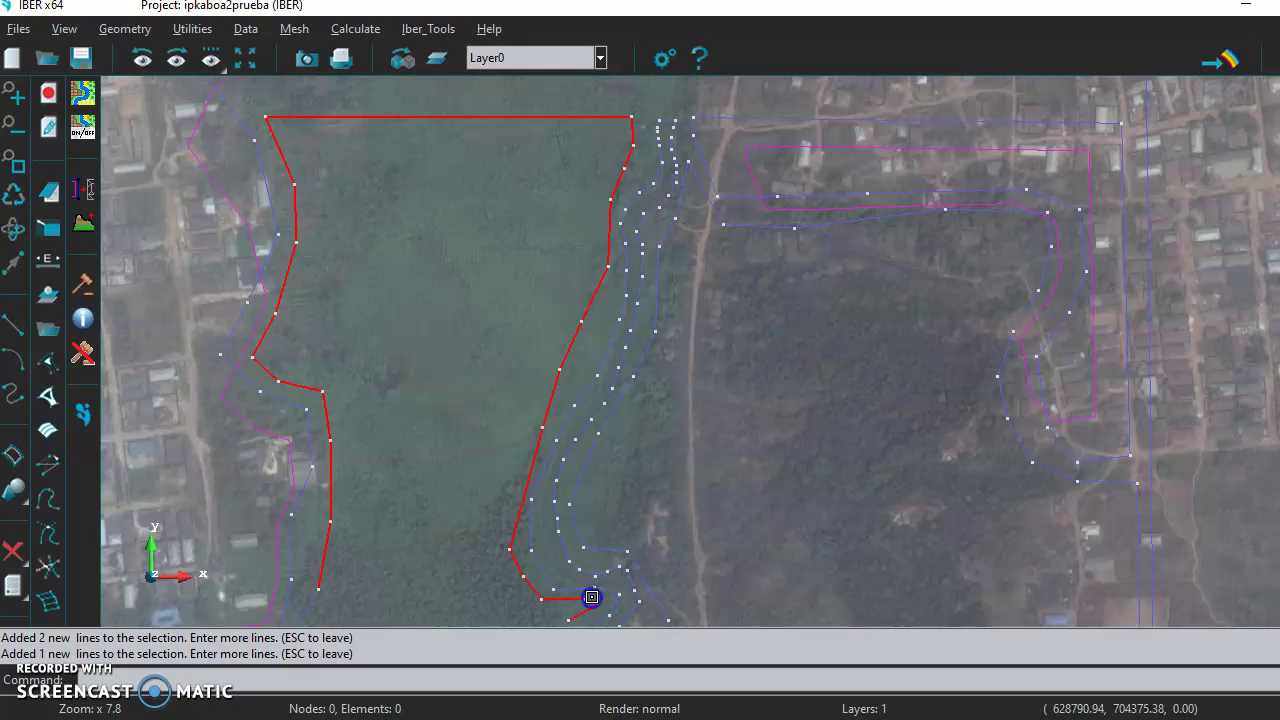
click(591, 601)
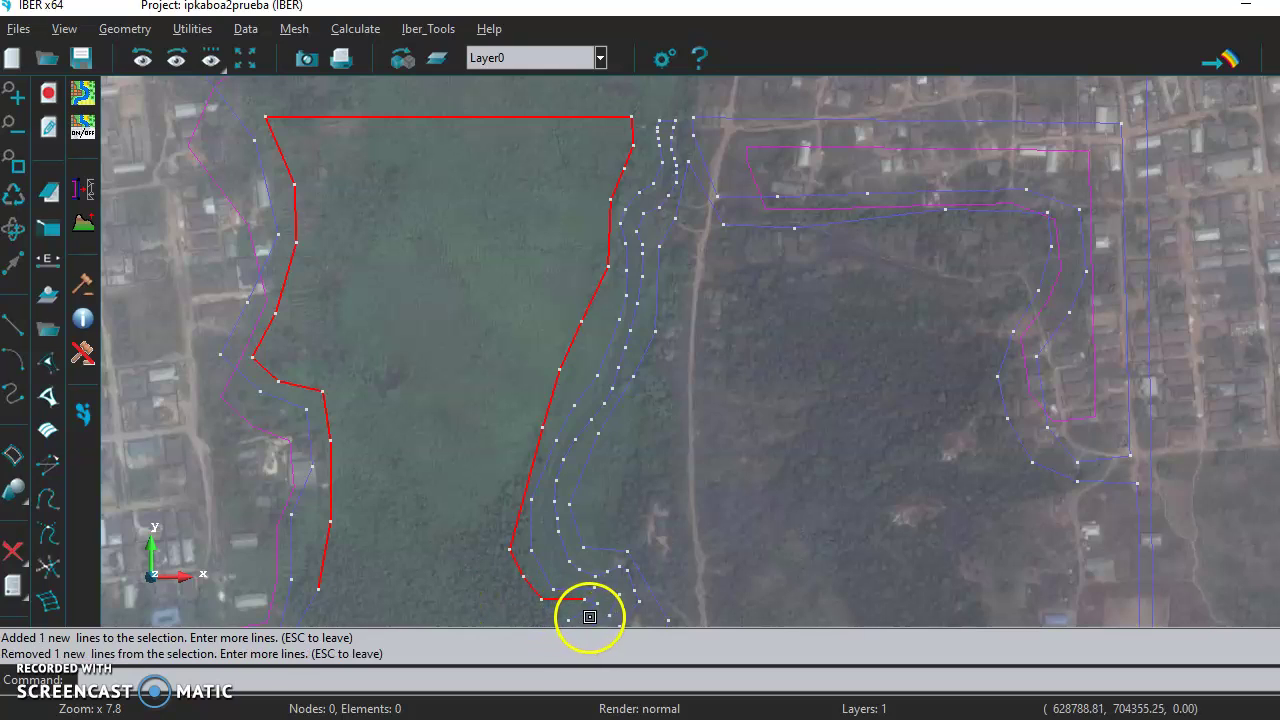
click(601, 601)
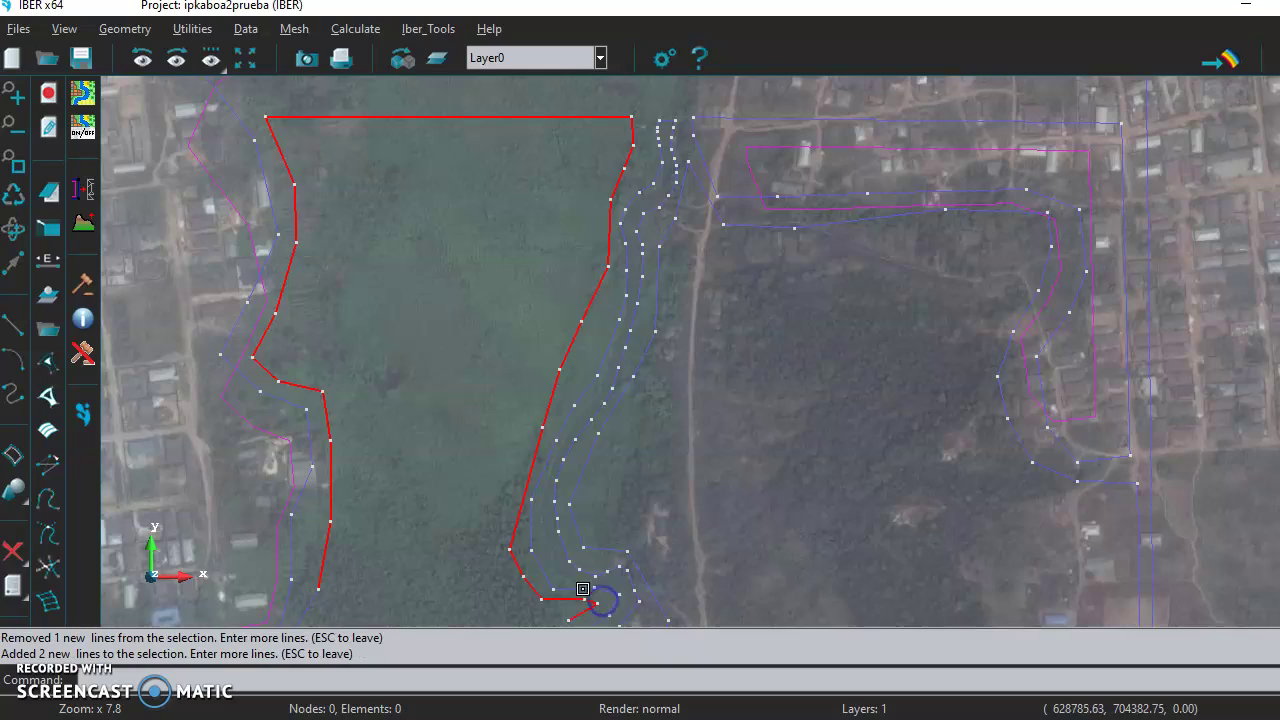
Extend the central zone's contour with the eastern bank lines below the spur and the western bank lines past the notch by the houses
scroll(328, 598, down, 5)
scroll(328, 600, down, 6)
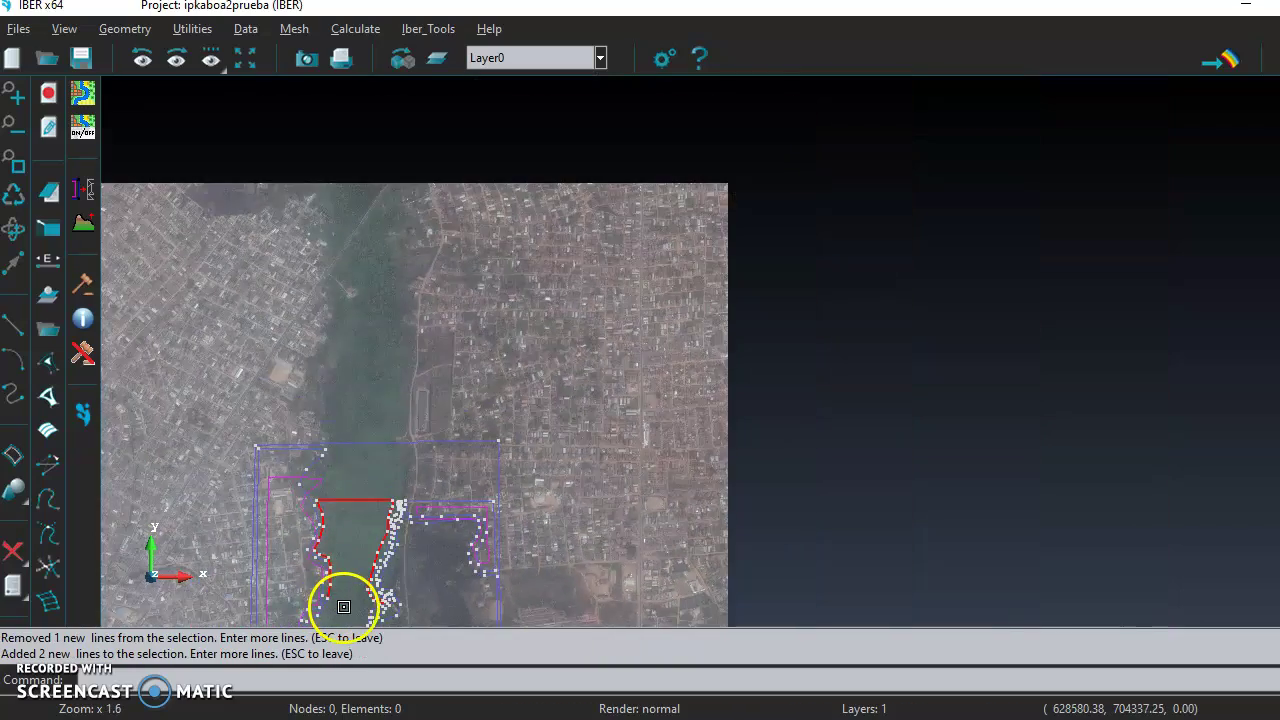
scroll(337, 621, down, 1)
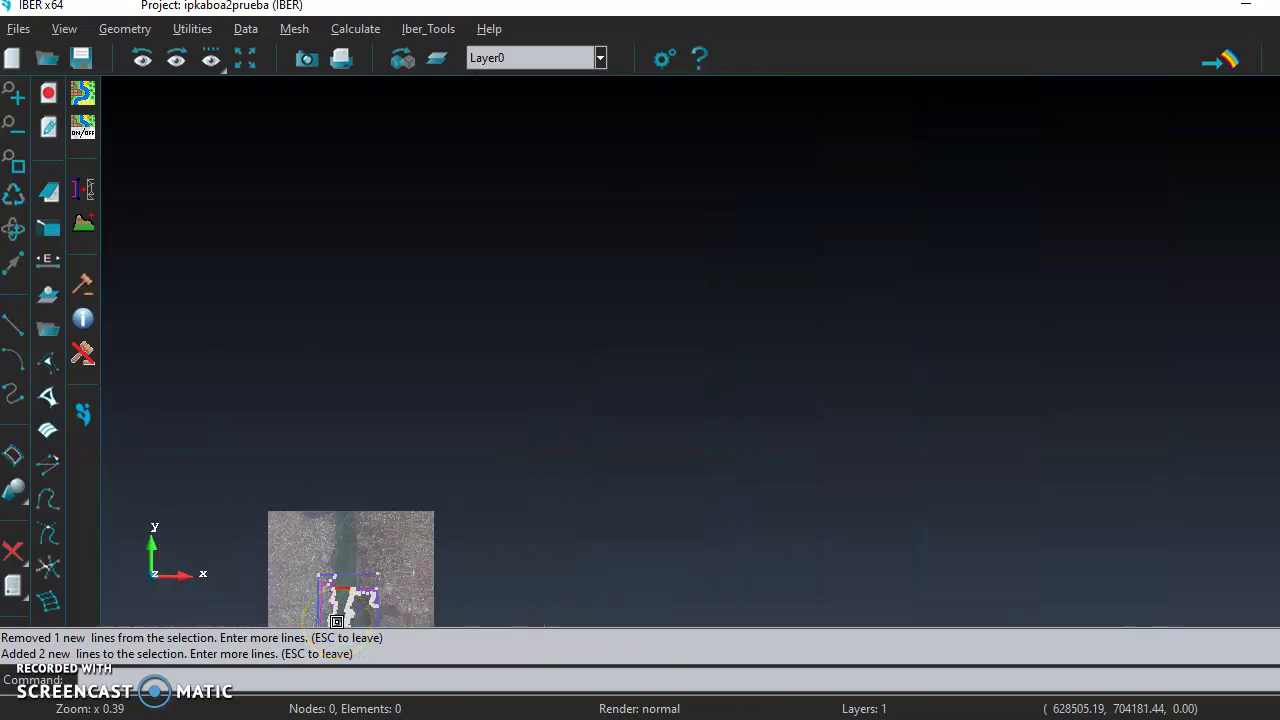
scroll(335, 605, up, 3)
scroll(333, 610, down, 4)
scroll(329, 626, down, 1)
scroll(329, 626, up, 7)
scroll(306, 608, up, 7)
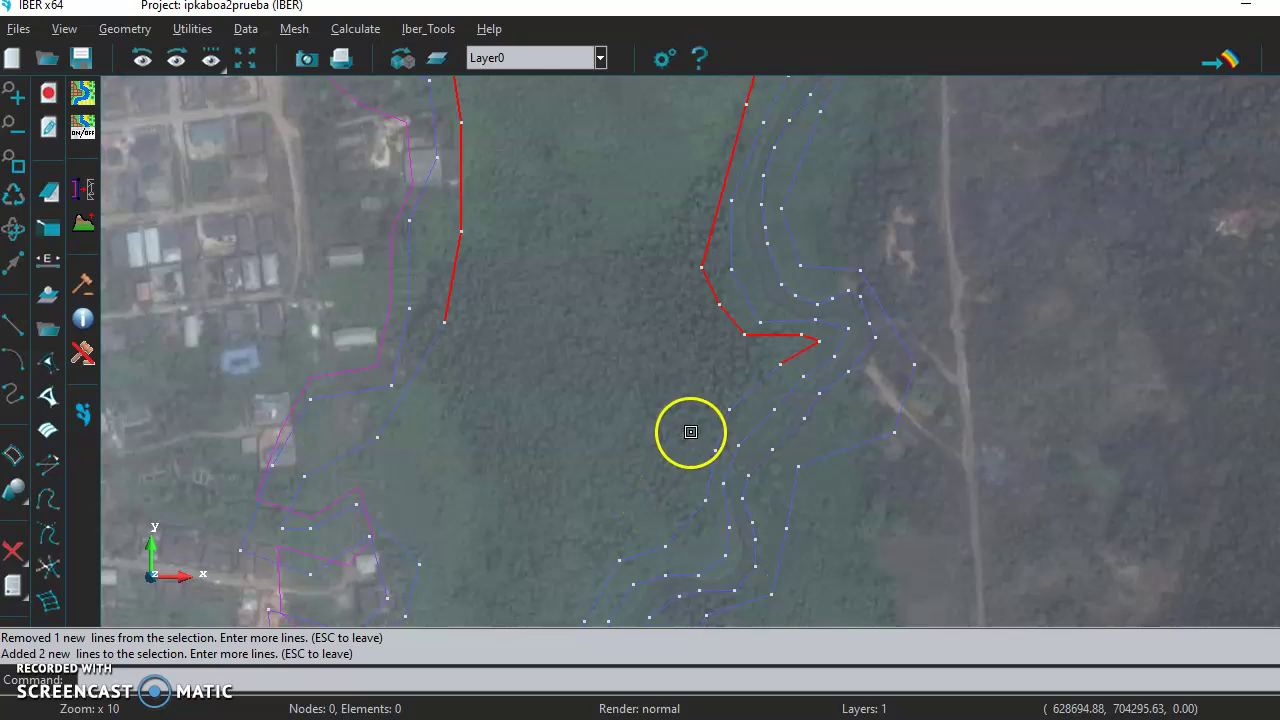
drag(686, 534, 705, 497)
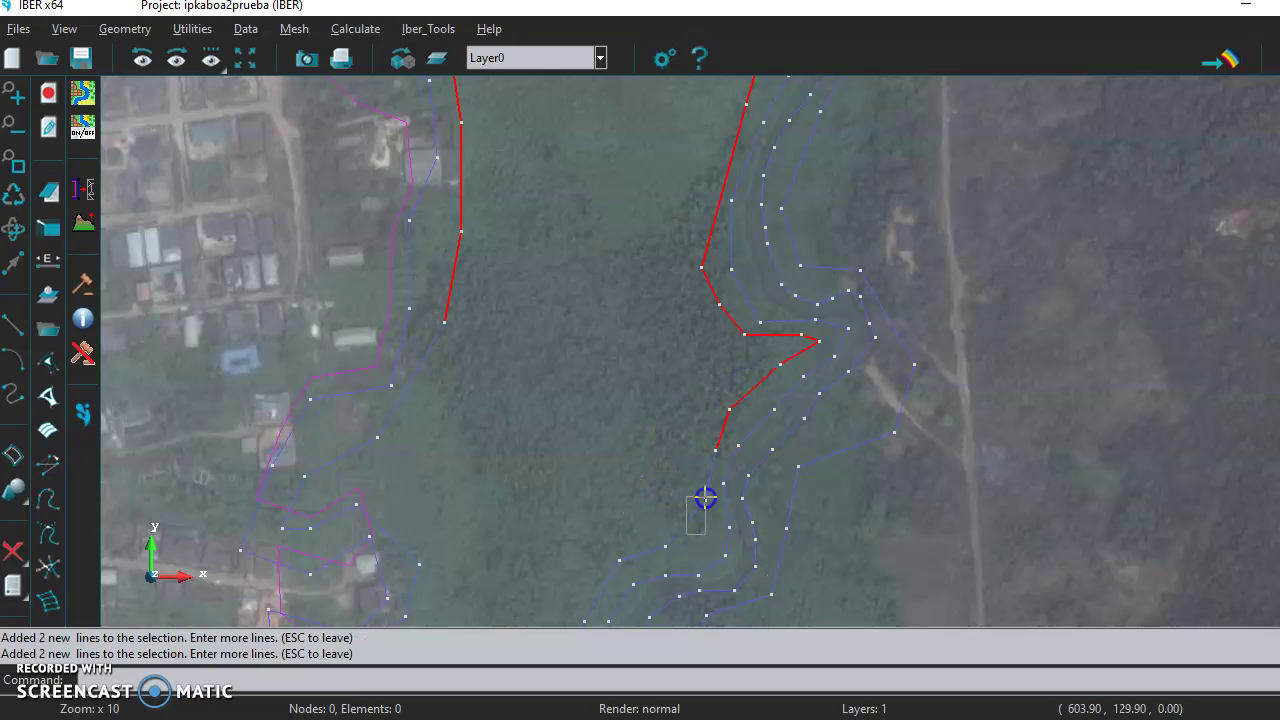
click(631, 546)
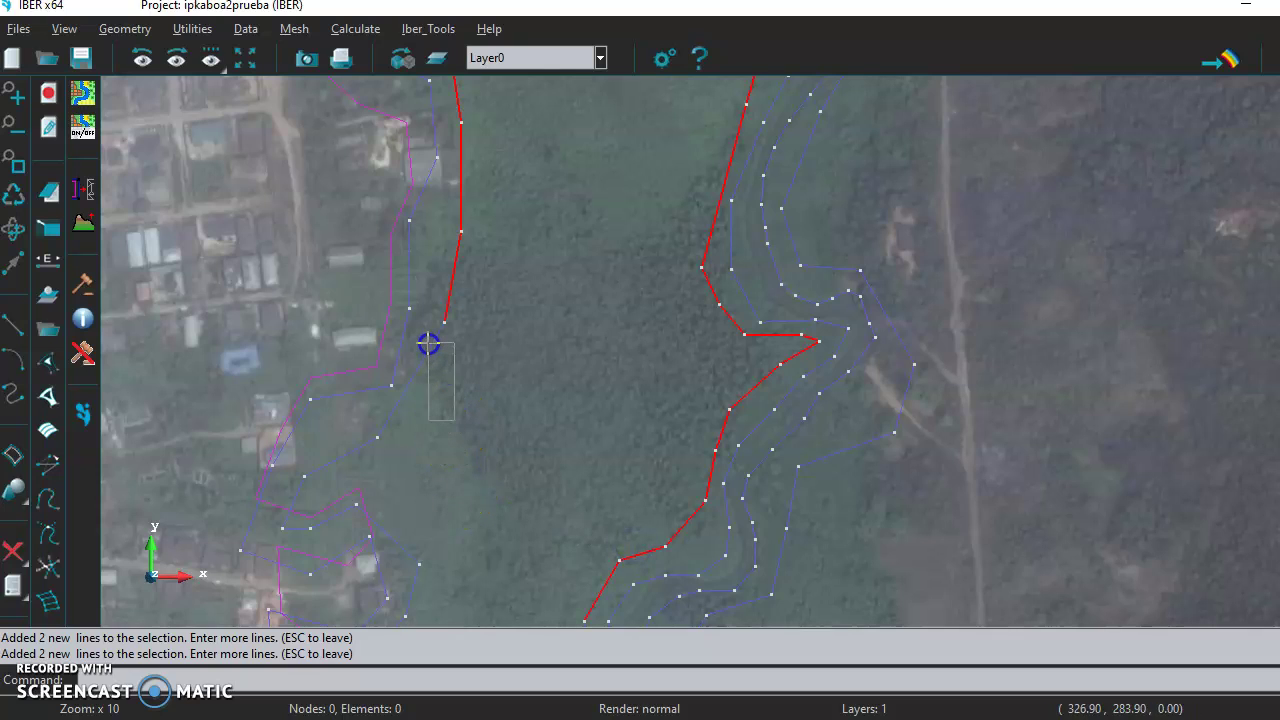
click(364, 467)
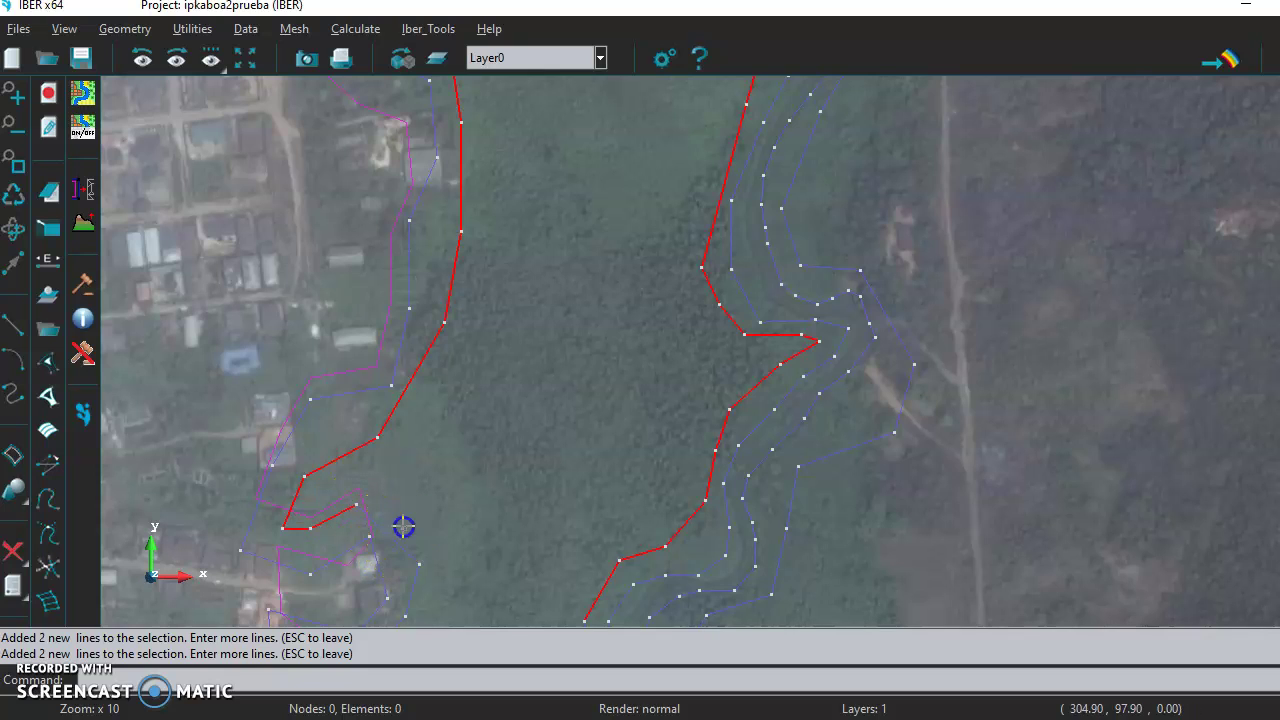
Add the eastern bank's lower bend, the narrow eastward finger and the lines running southwest below it to the central zone's contour
scroll(463, 628, down, 10)
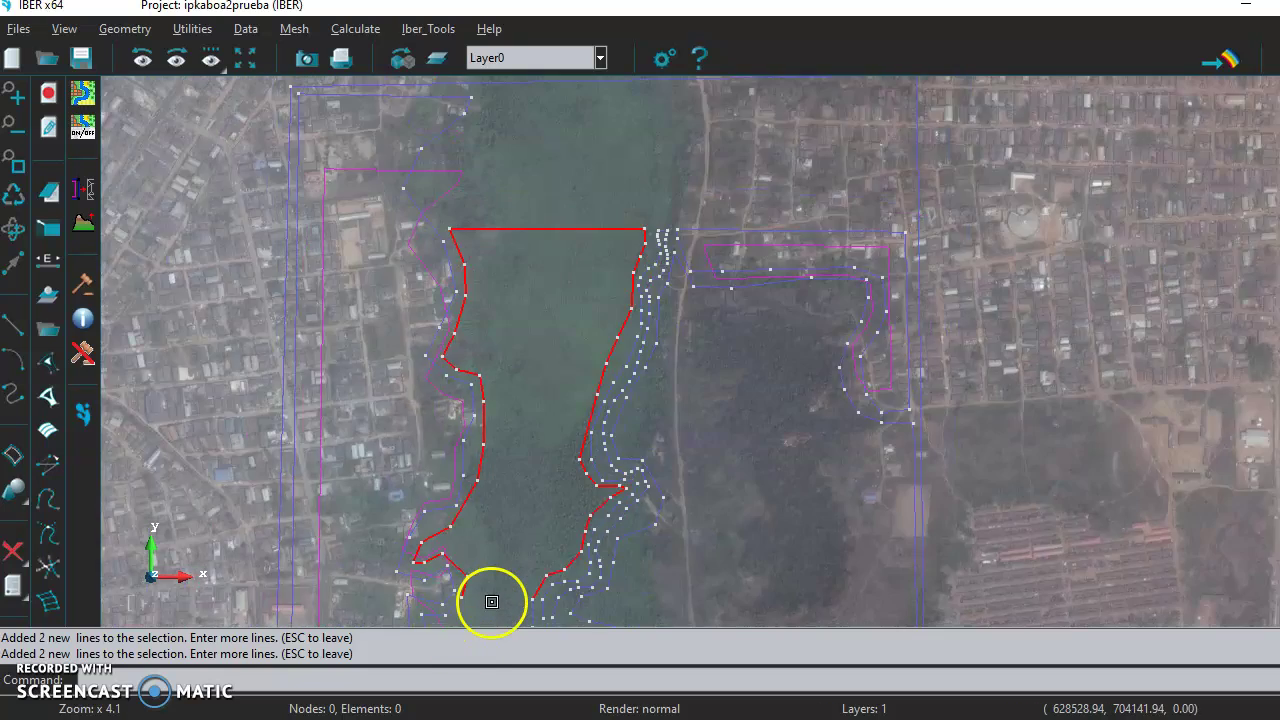
scroll(491, 611, down, 1)
scroll(488, 615, up, 7)
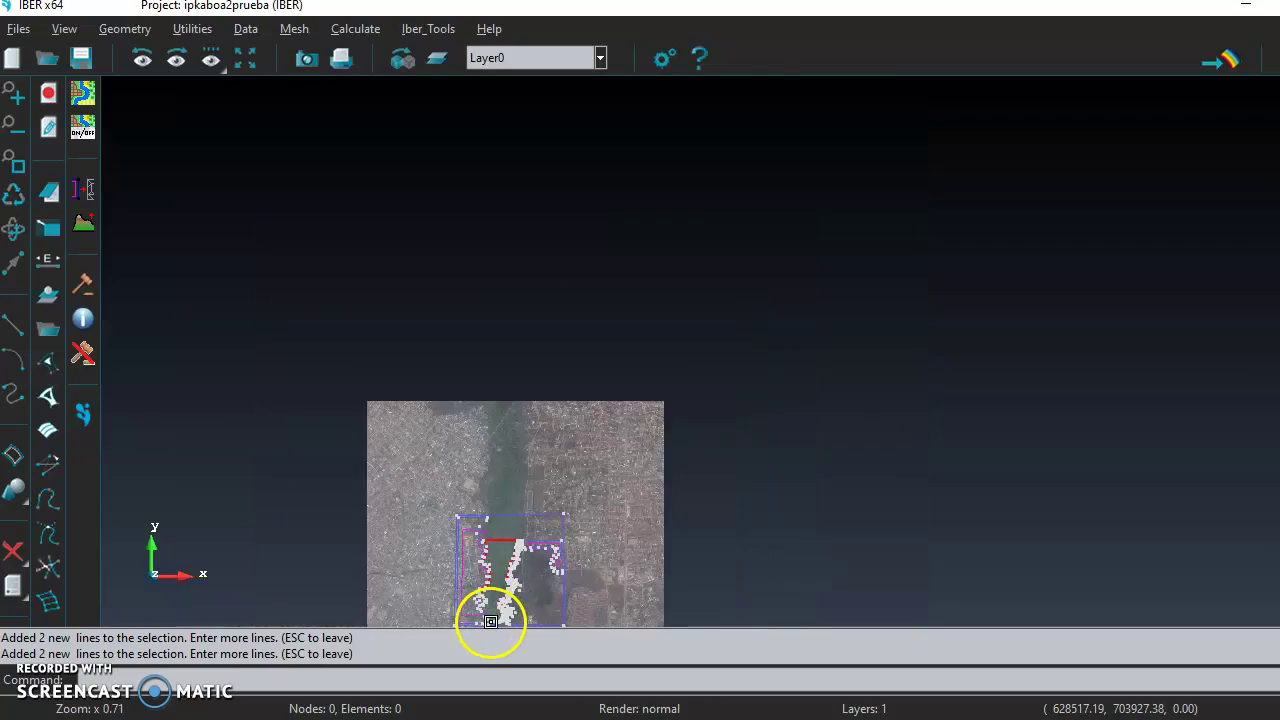
scroll(483, 622, up, 6)
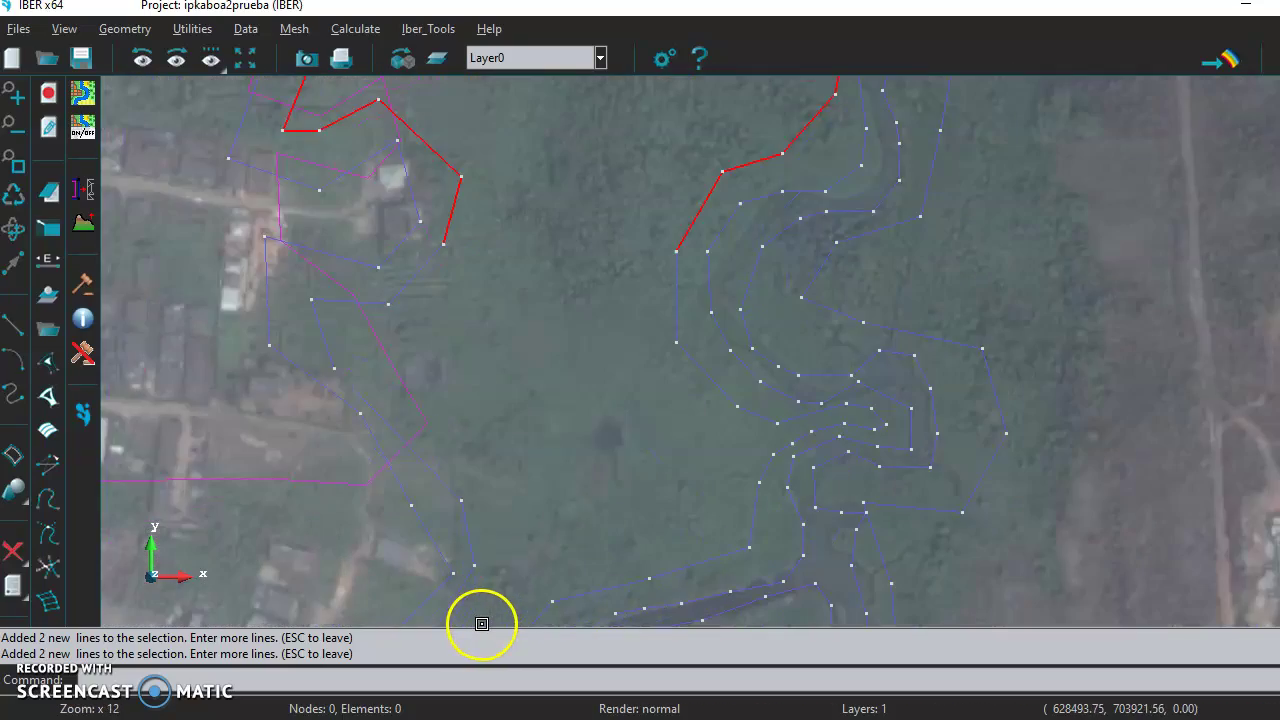
click(599, 423)
click(677, 314)
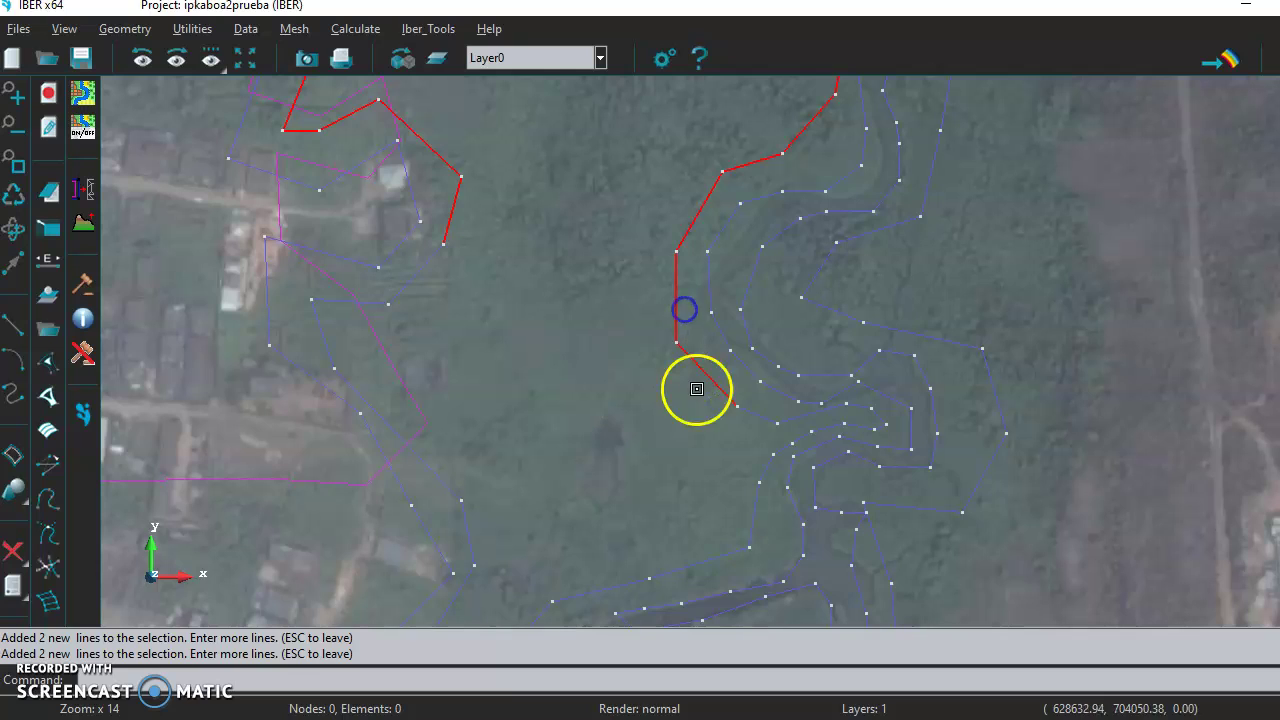
click(782, 434)
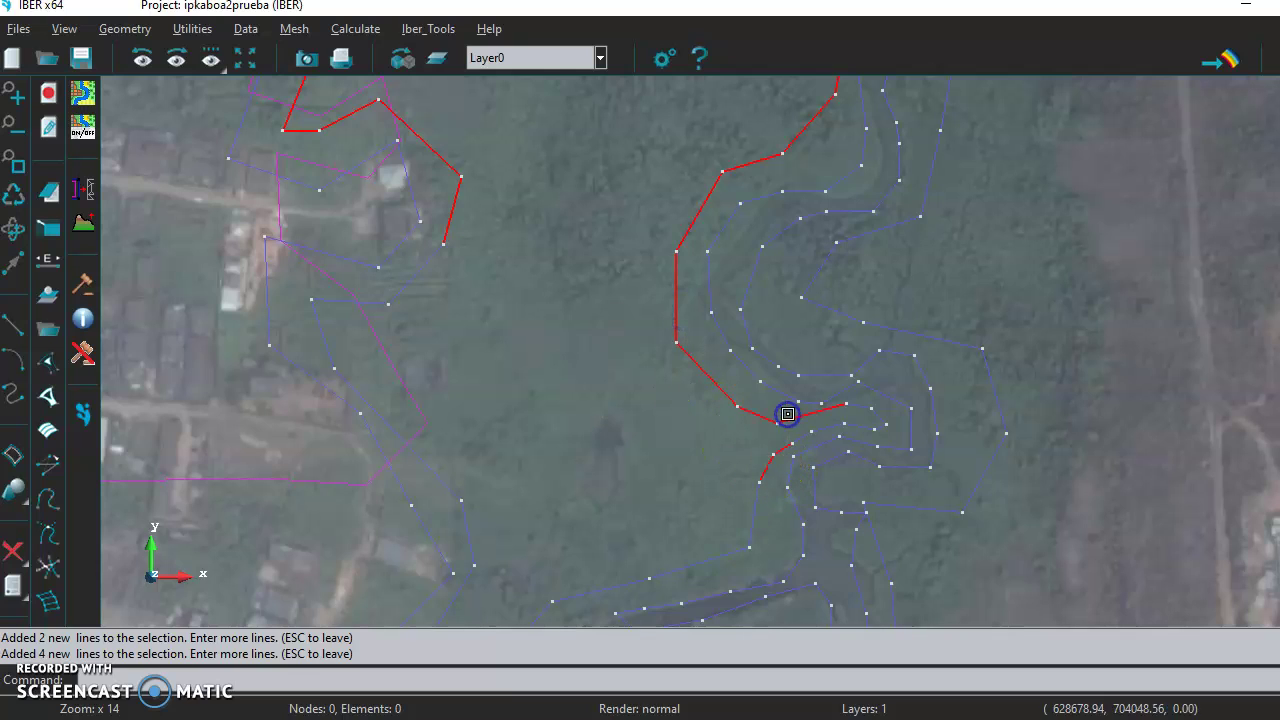
click(863, 430)
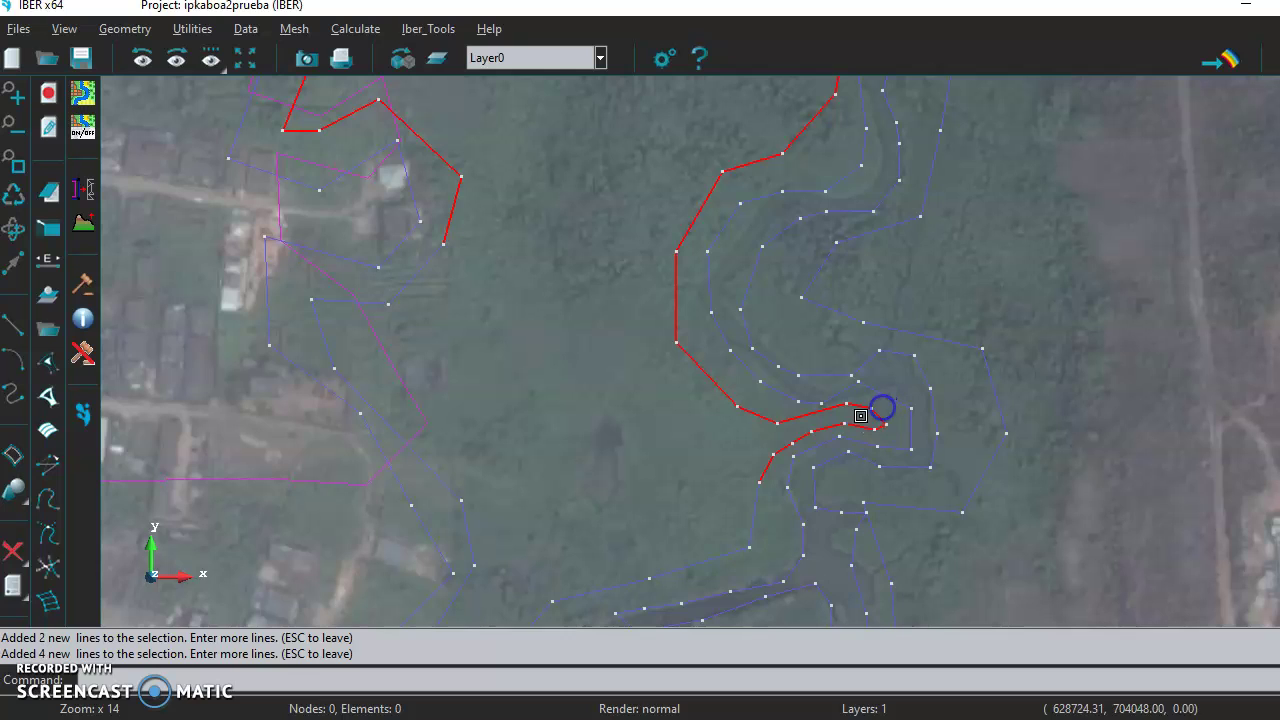
click(733, 559)
click(580, 594)
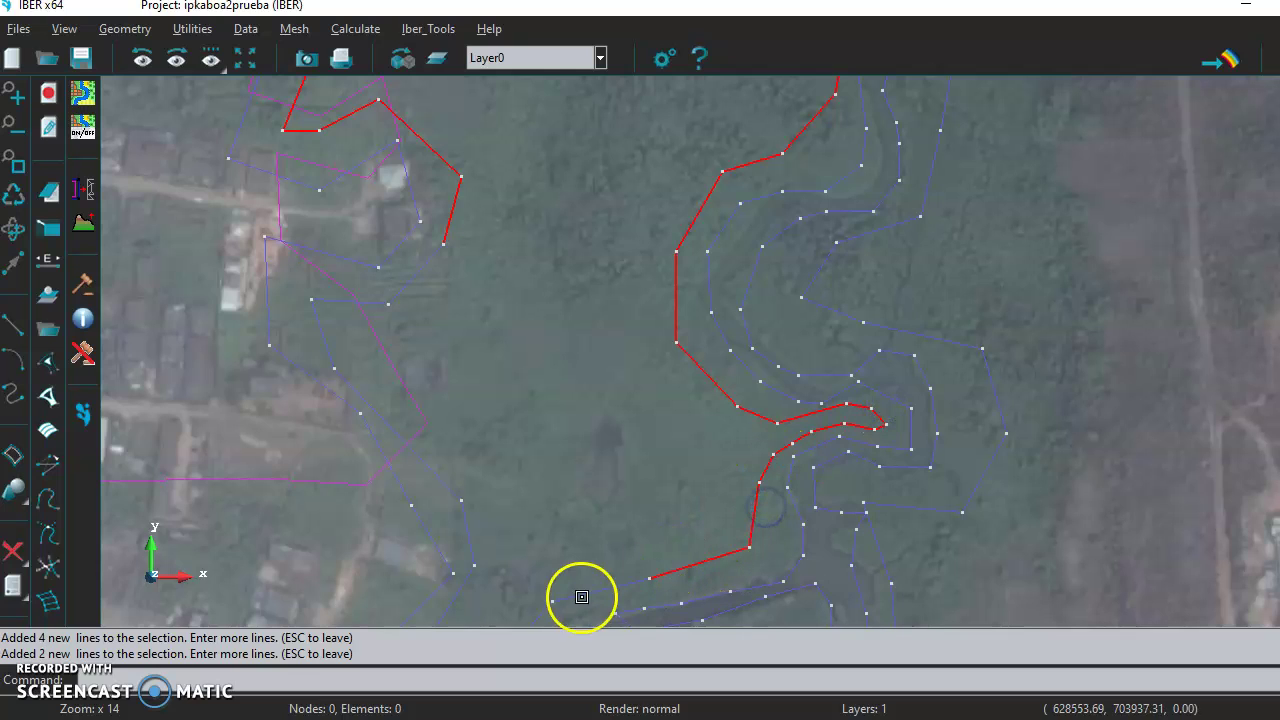
Close the central zone's contour with the remaining western bank lines, the lowest bank lines and the short southern edge
click(482, 460)
click(310, 330)
click(412, 290)
scroll(451, 605, down, 8)
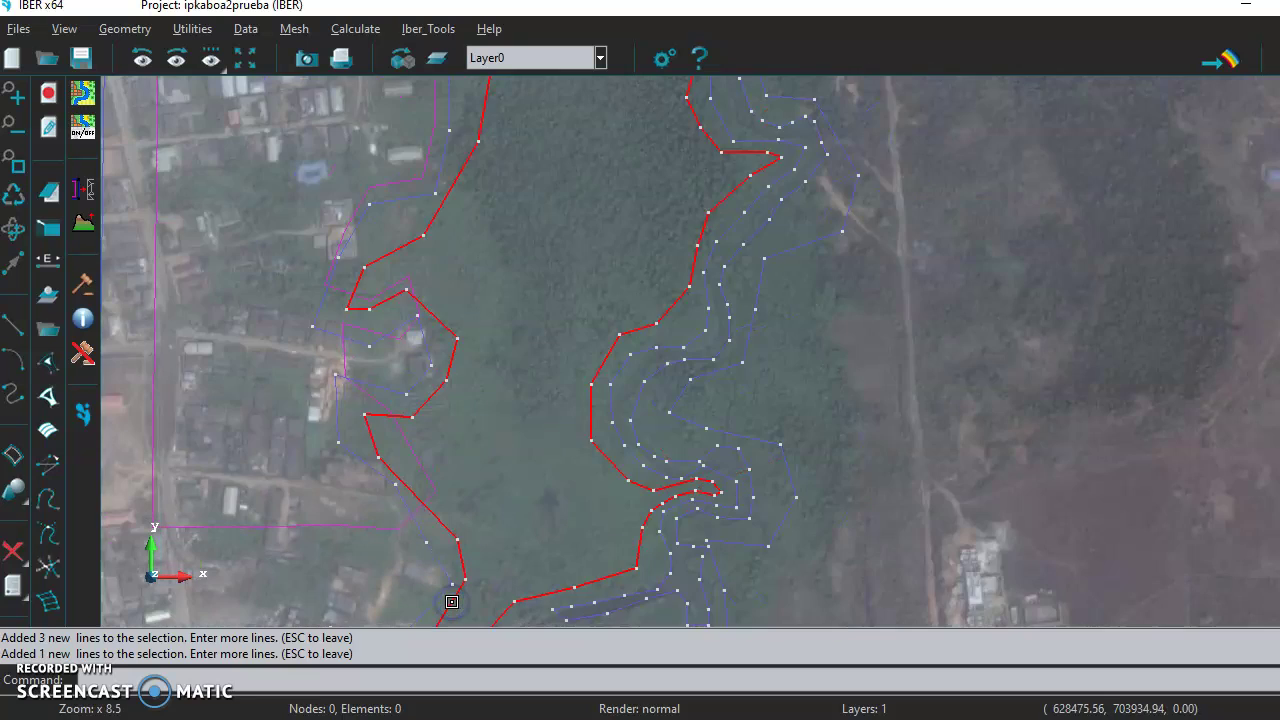
click(451, 620)
scroll(451, 620, down, 3)
scroll(449, 624, up, 5)
scroll(449, 625, up, 5)
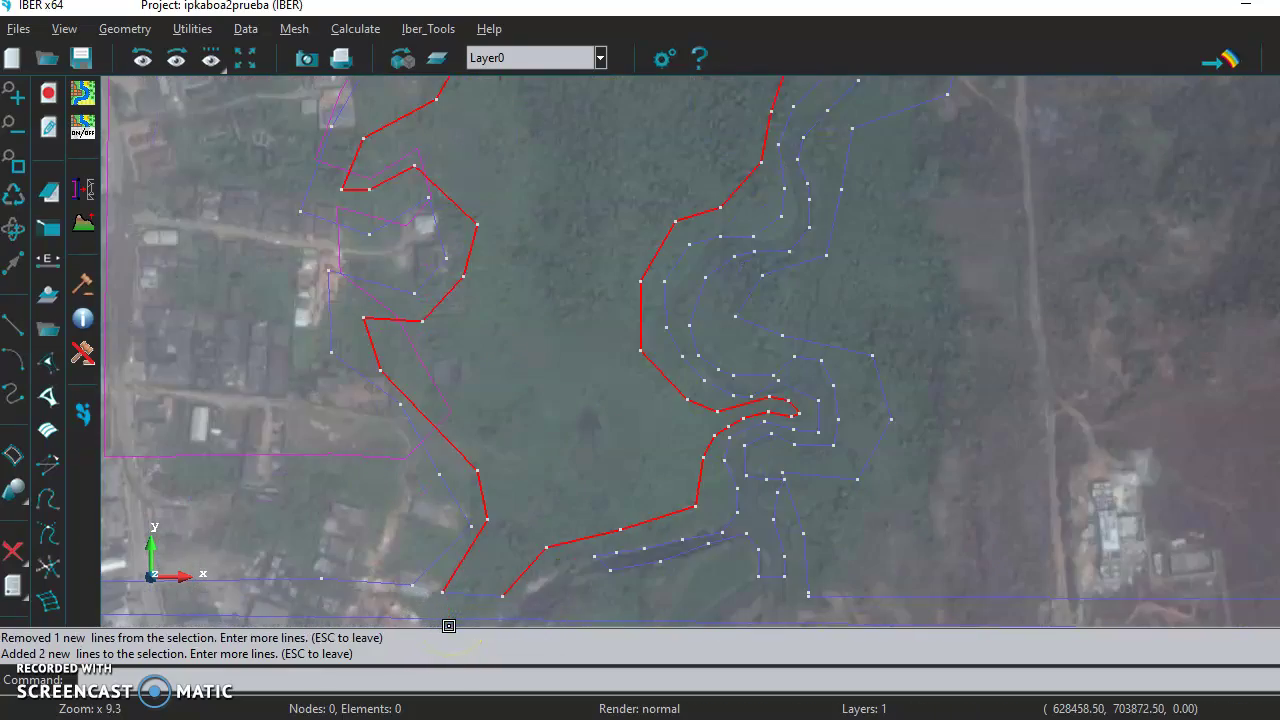
click(486, 587)
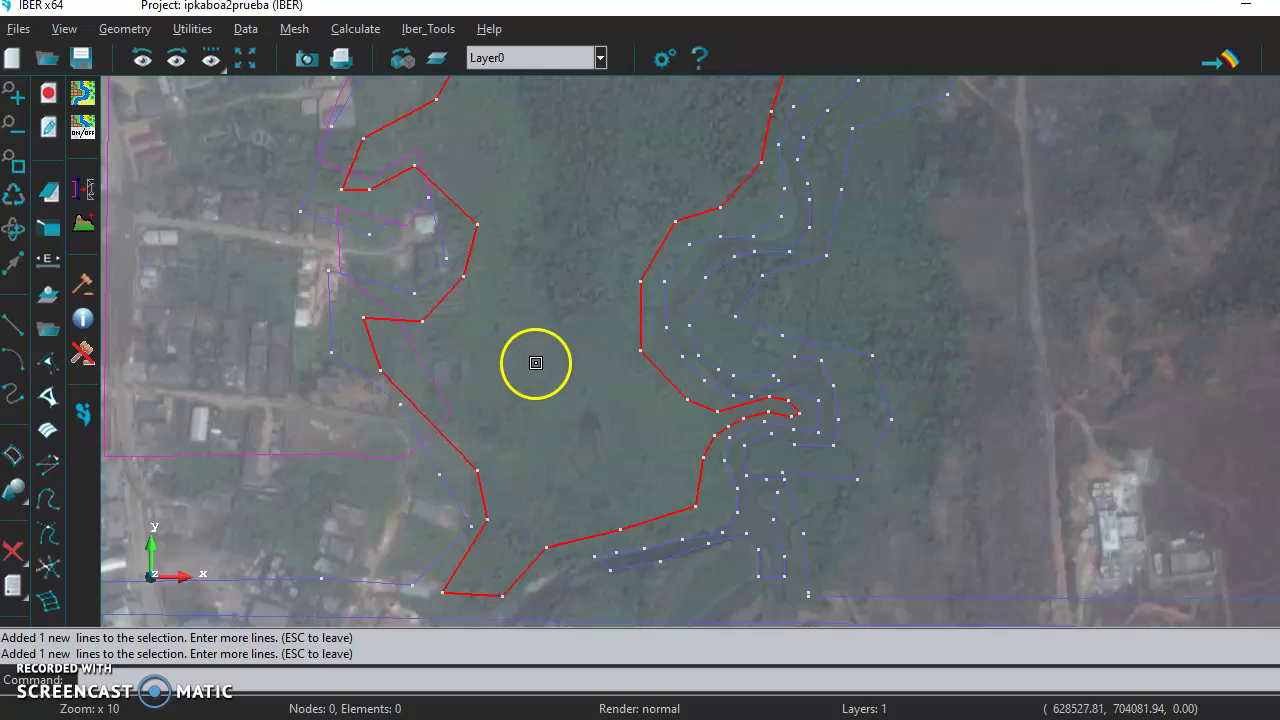
Check the central zone's closed contour up to its northern edge and create its NURBS surface
scroll(558, 330, down, 5)
scroll(565, 300, down, 1)
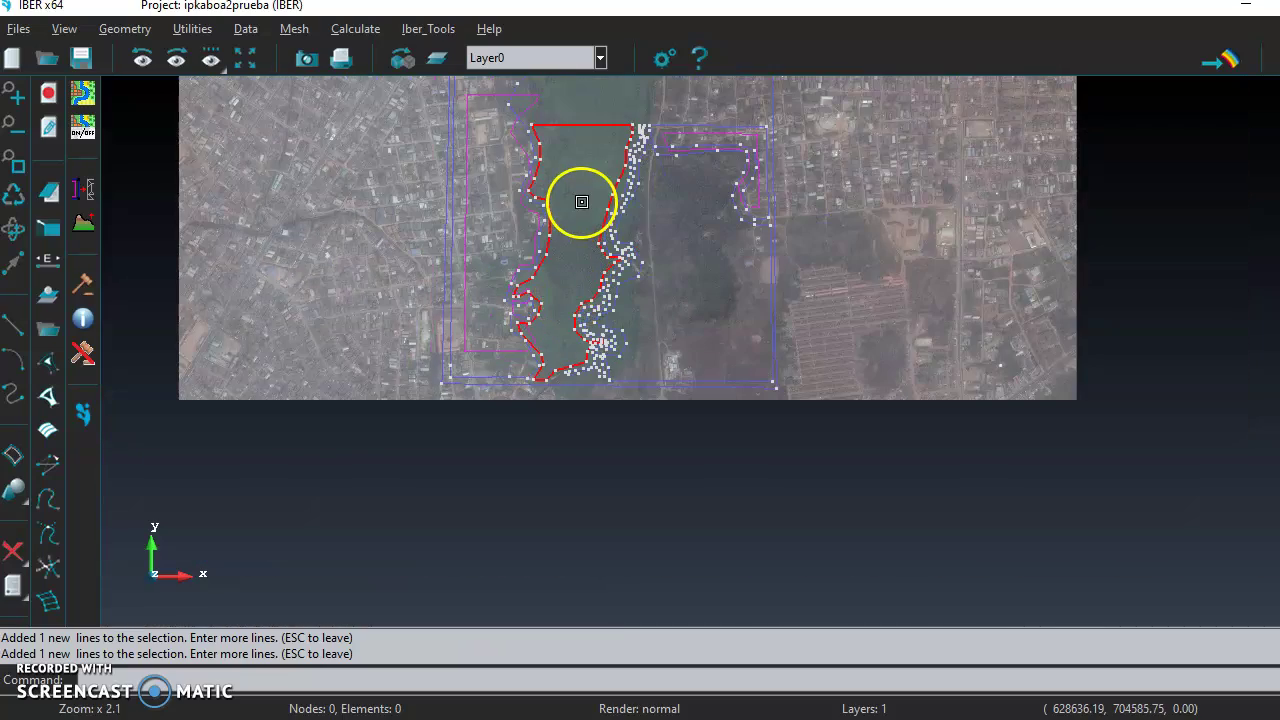
scroll(580, 203, up, 3)
scroll(577, 115, up, 3)
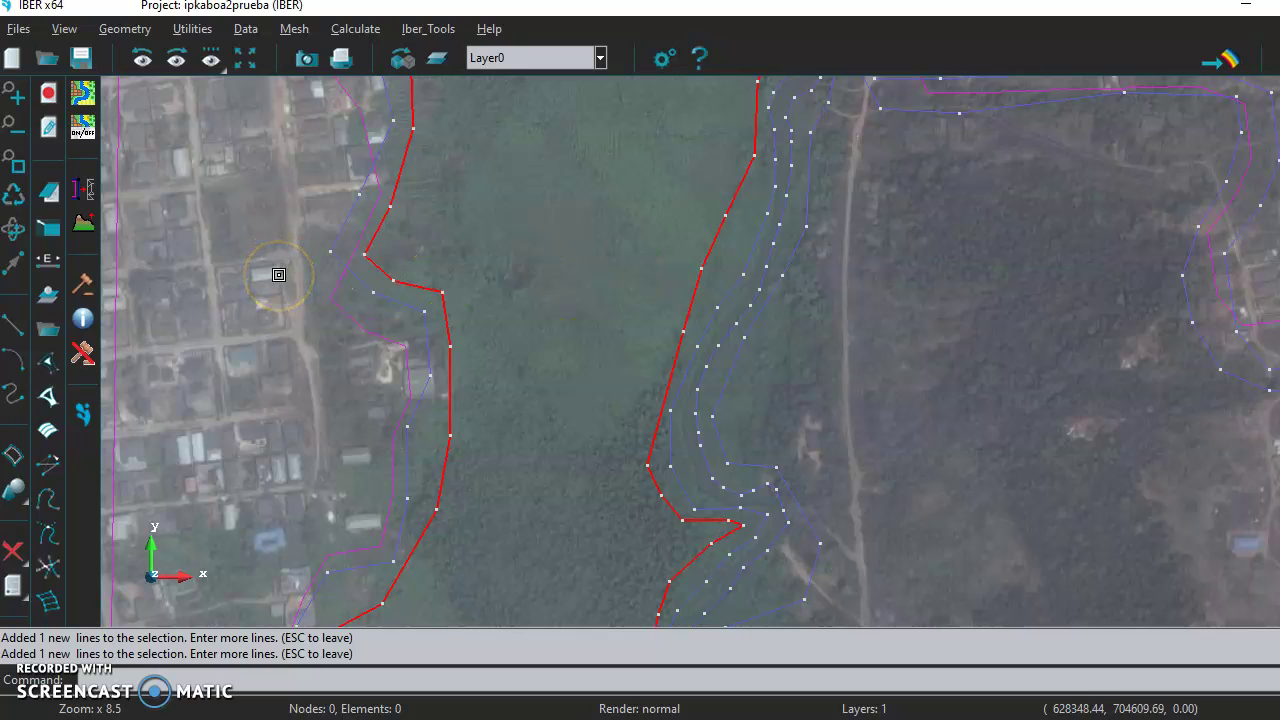
key(Escape)
Begin another surface contour with the northern edge and upper bank lines of the narrow river channel east of the central zone
scroll(795, 469, up, 1)
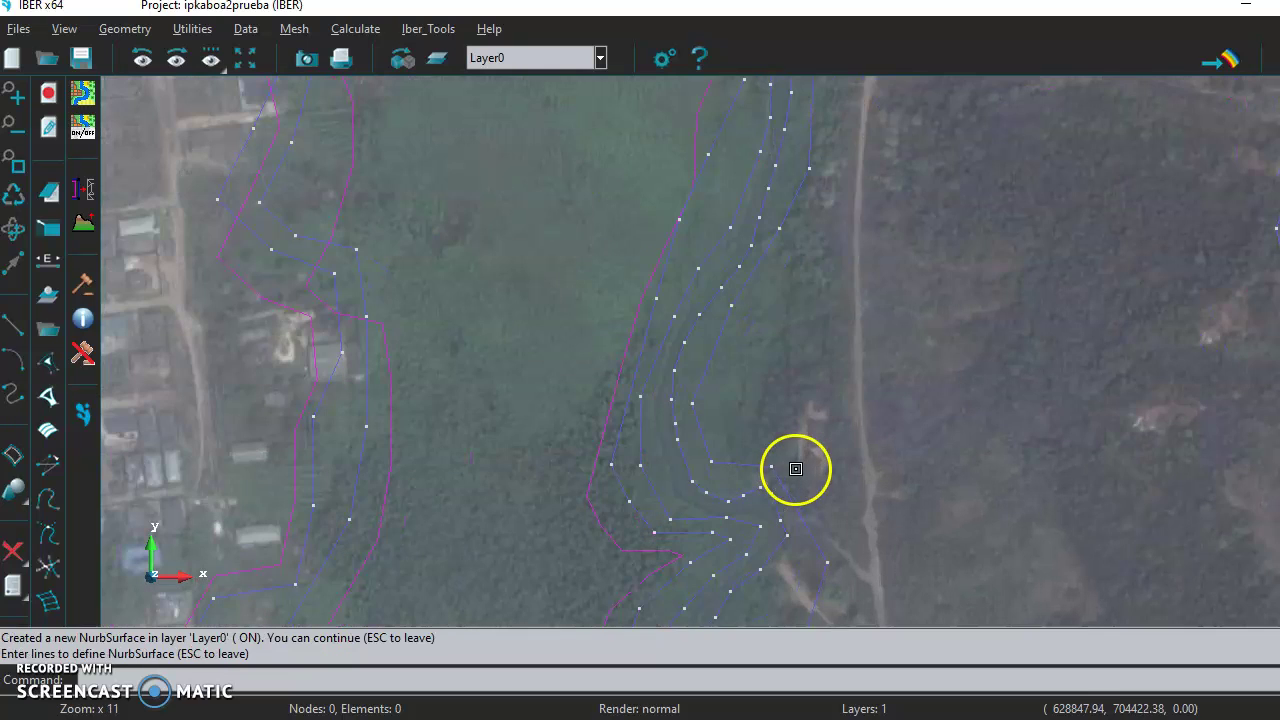
scroll(809, 109, down, 6)
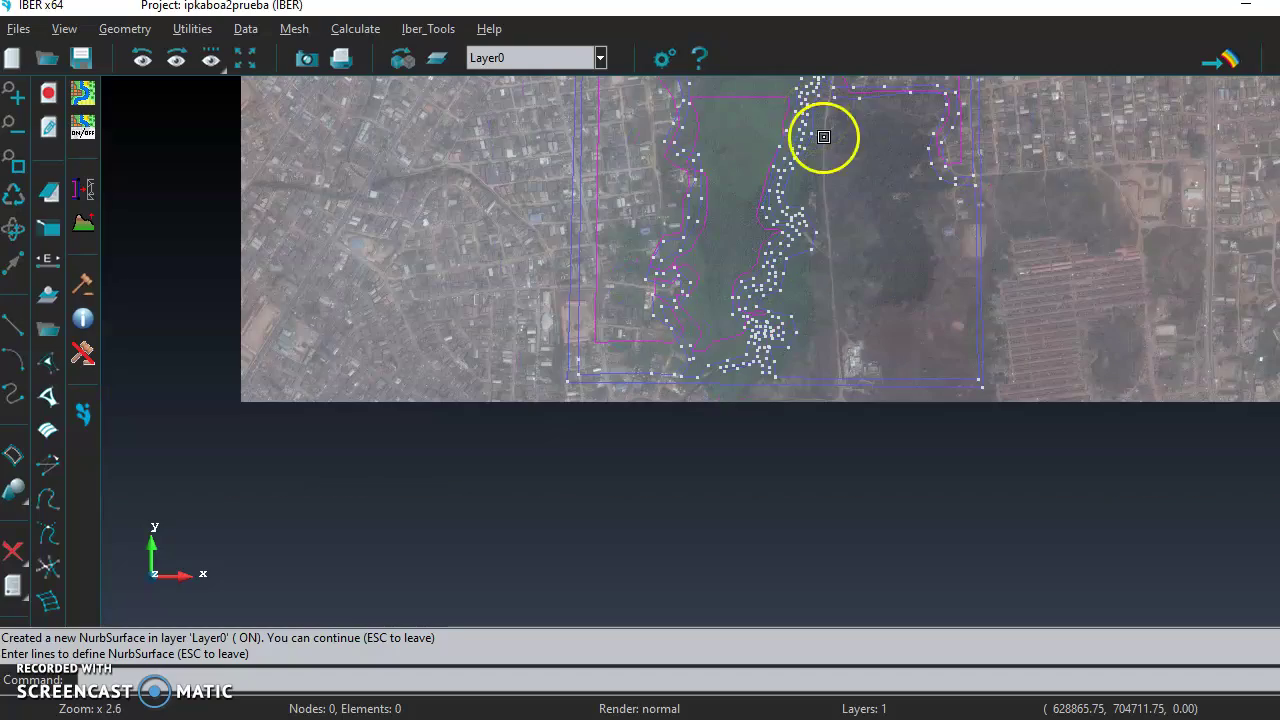
scroll(819, 74, up, 5)
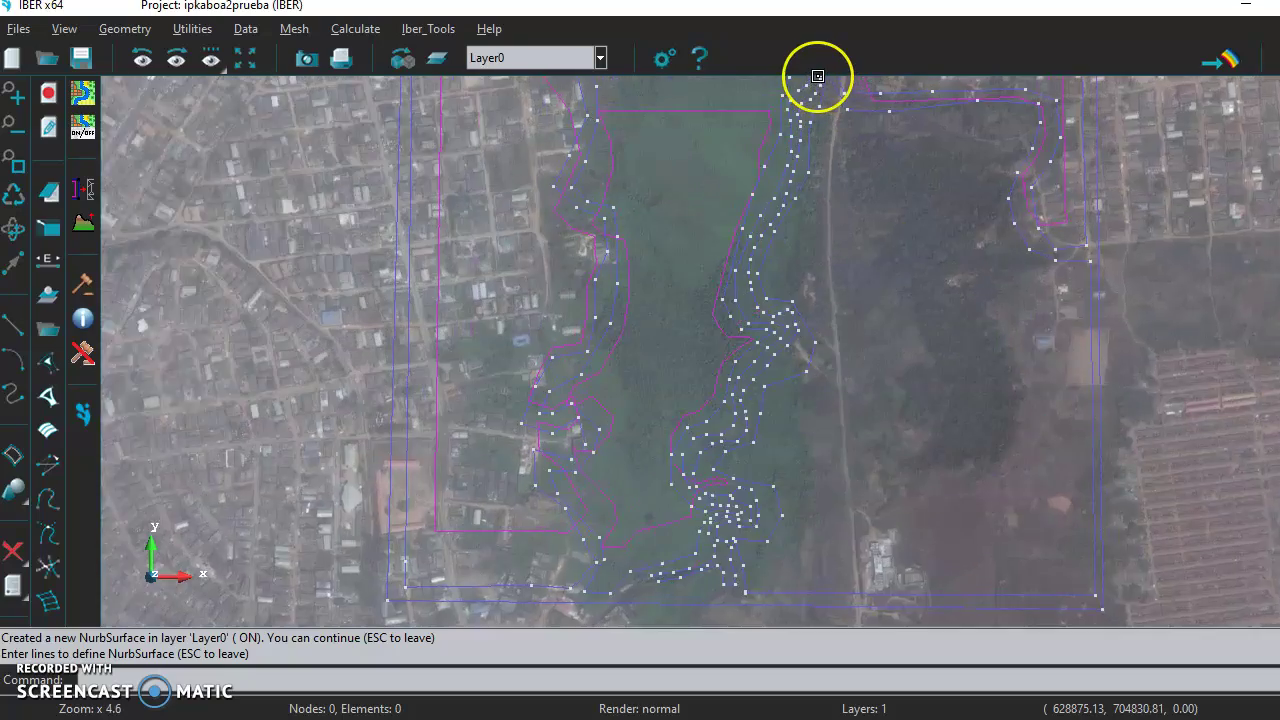
scroll(817, 78, up, 1)
scroll(818, 88, down, 6)
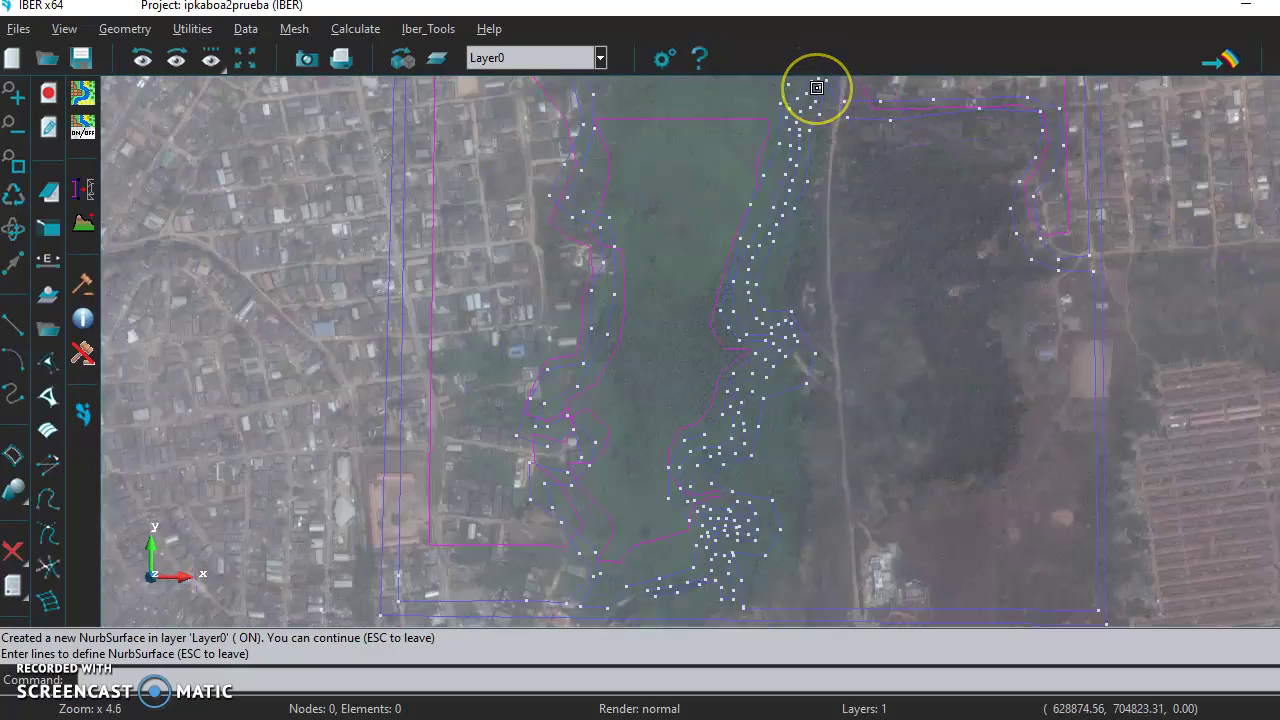
scroll(817, 88, down, 2)
scroll(820, 84, up, 5)
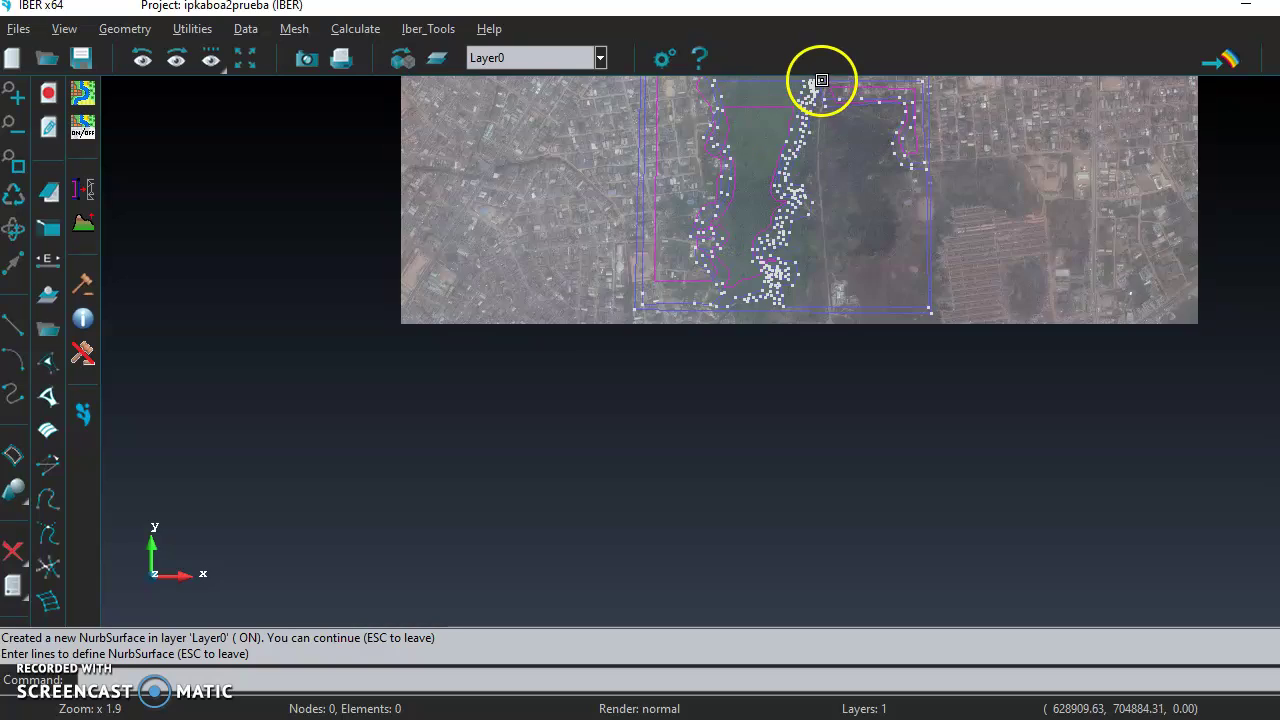
scroll(821, 76, up, 8)
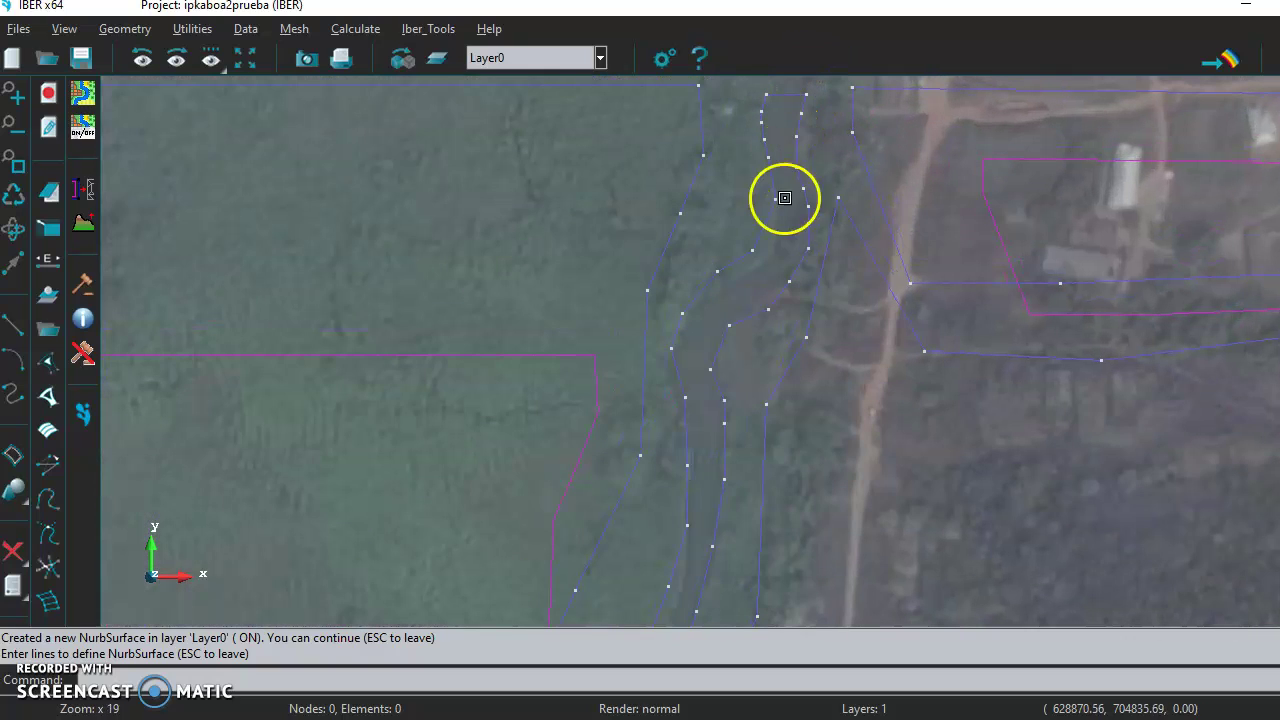
drag(732, 289, 807, 90)
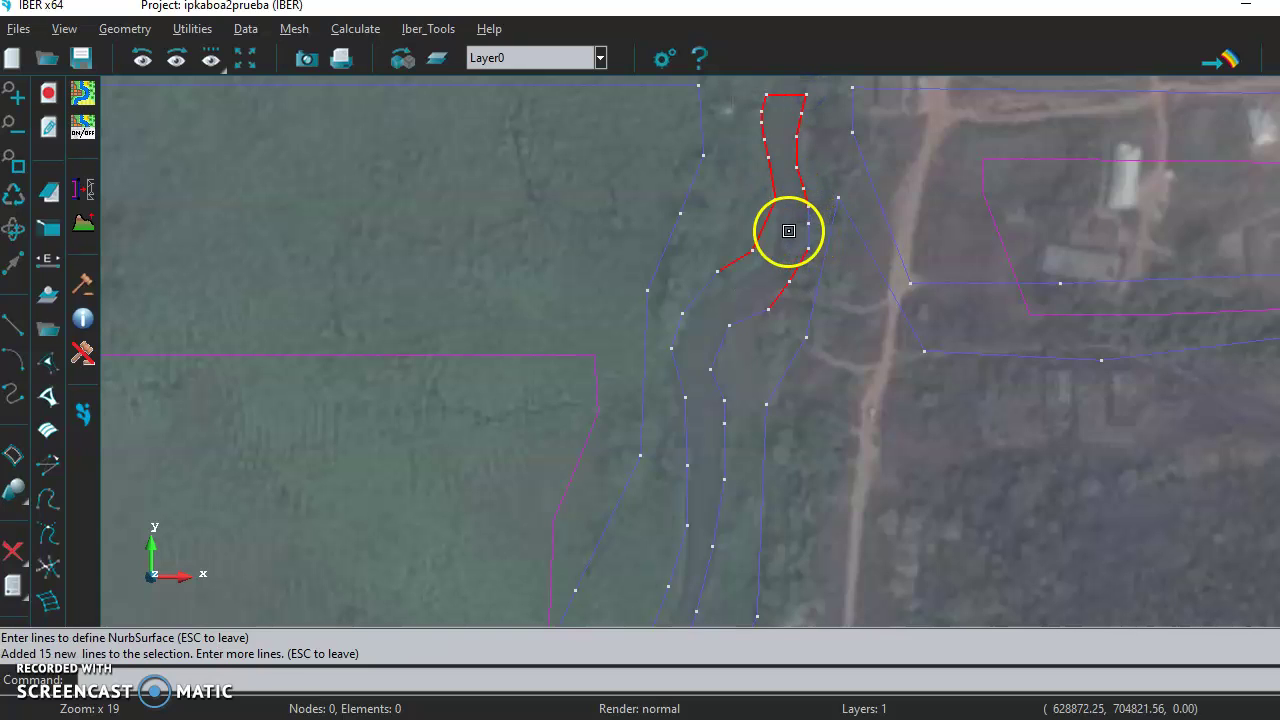
Add both banks' lines around the channel's upper bend and along the straight stretch below it to the surface contour
drag(817, 221, 817, 222)
drag(668, 431, 725, 304)
click(731, 293)
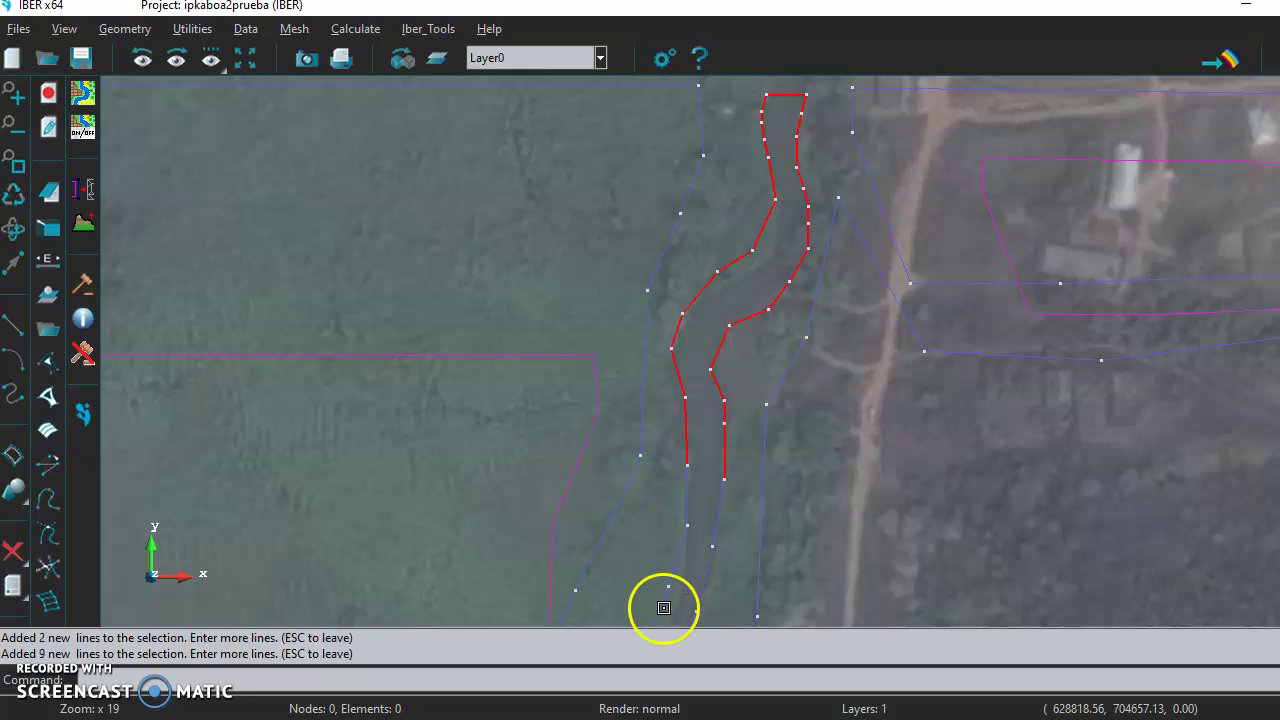
click(724, 511)
Extend the contour with both banks' lines along the channel's long southwest-running stretch, including the skipped eastern bank segments
scroll(686, 600, down, 5)
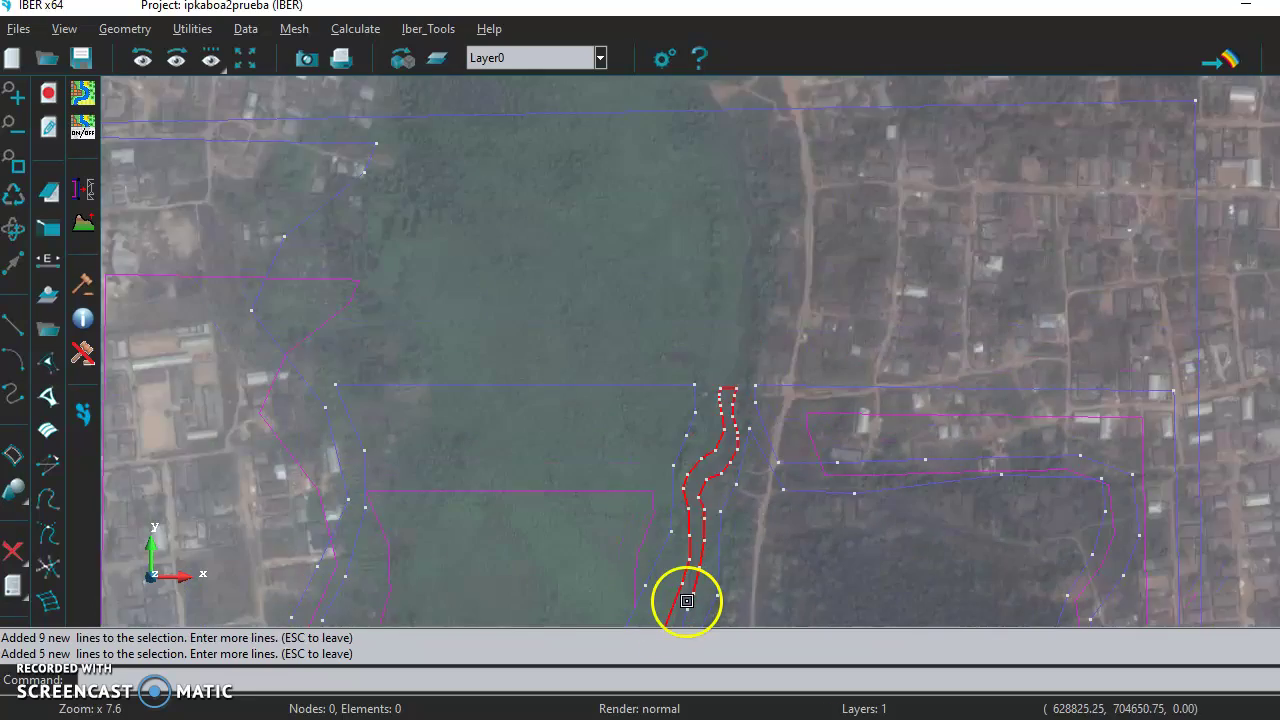
scroll(683, 619, down, 4)
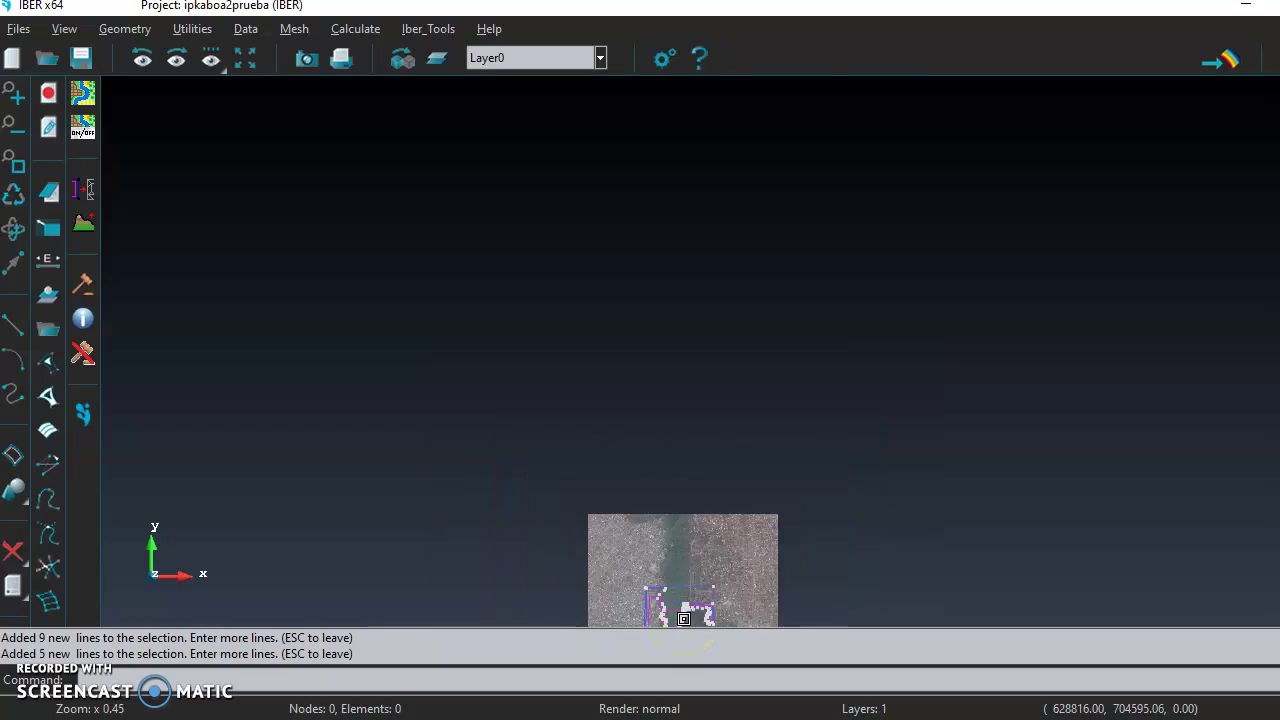
scroll(684, 623, up, 6)
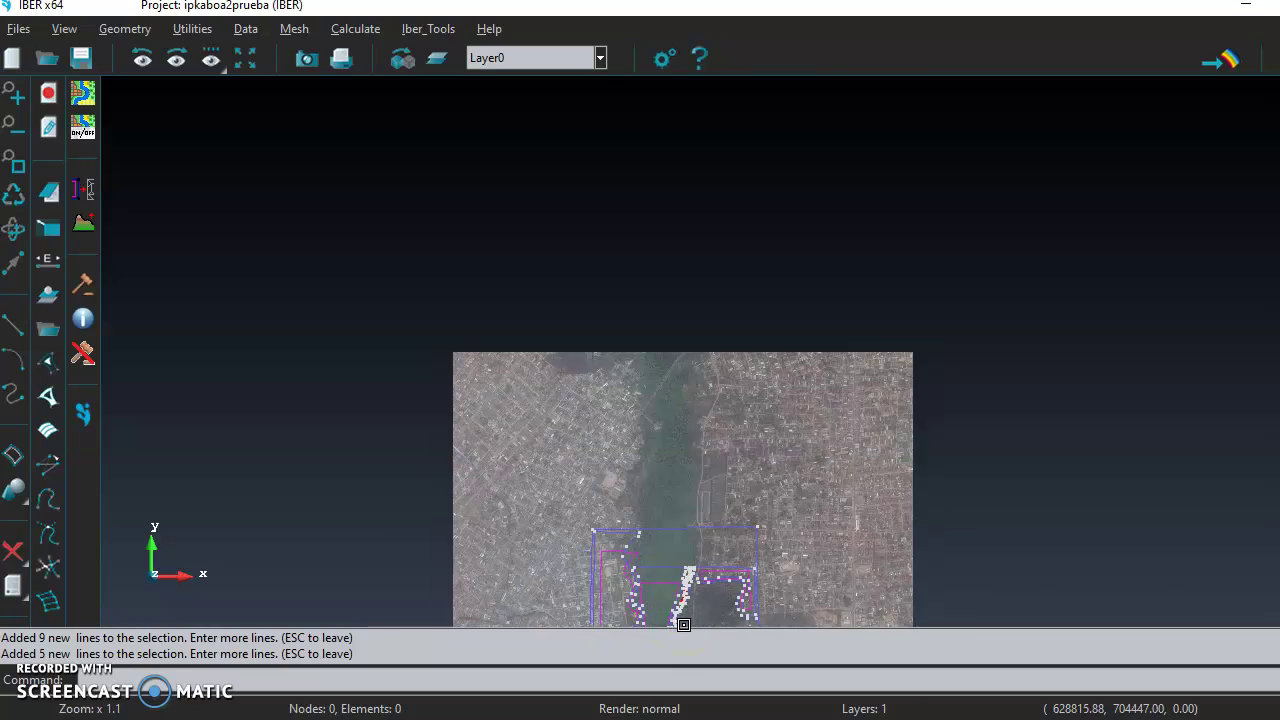
scroll(674, 626, up, 2)
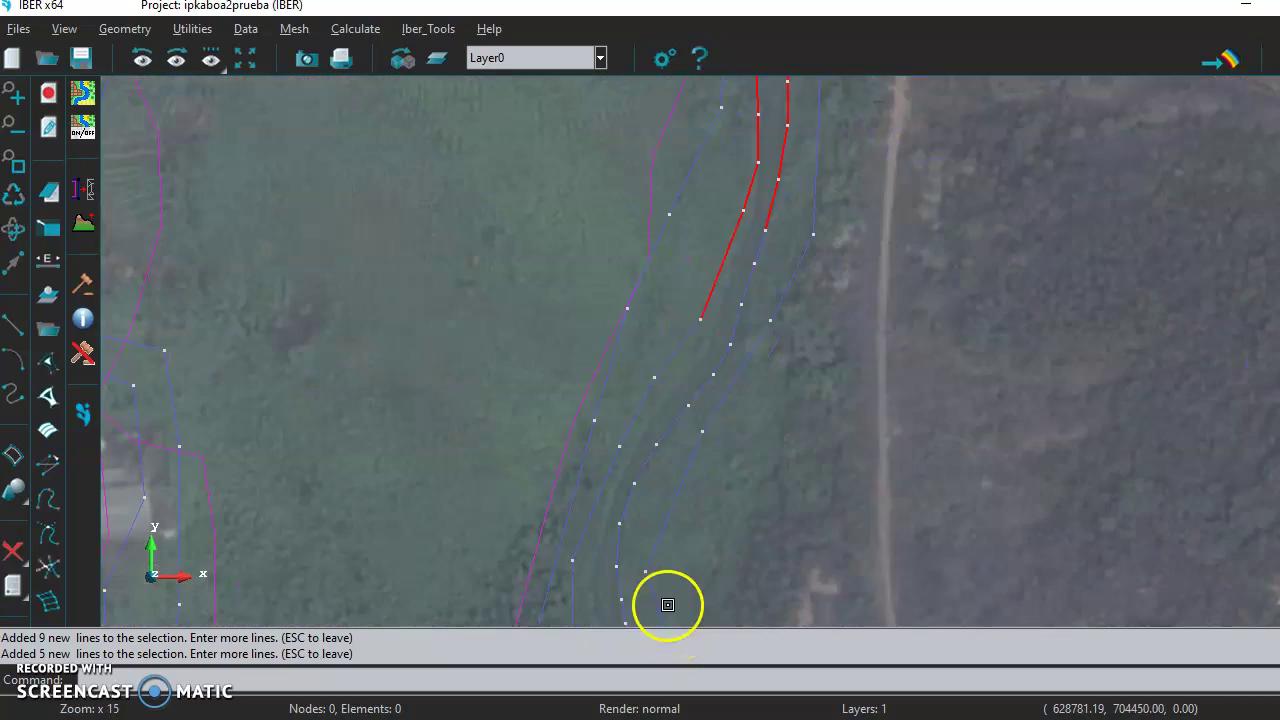
click(724, 355)
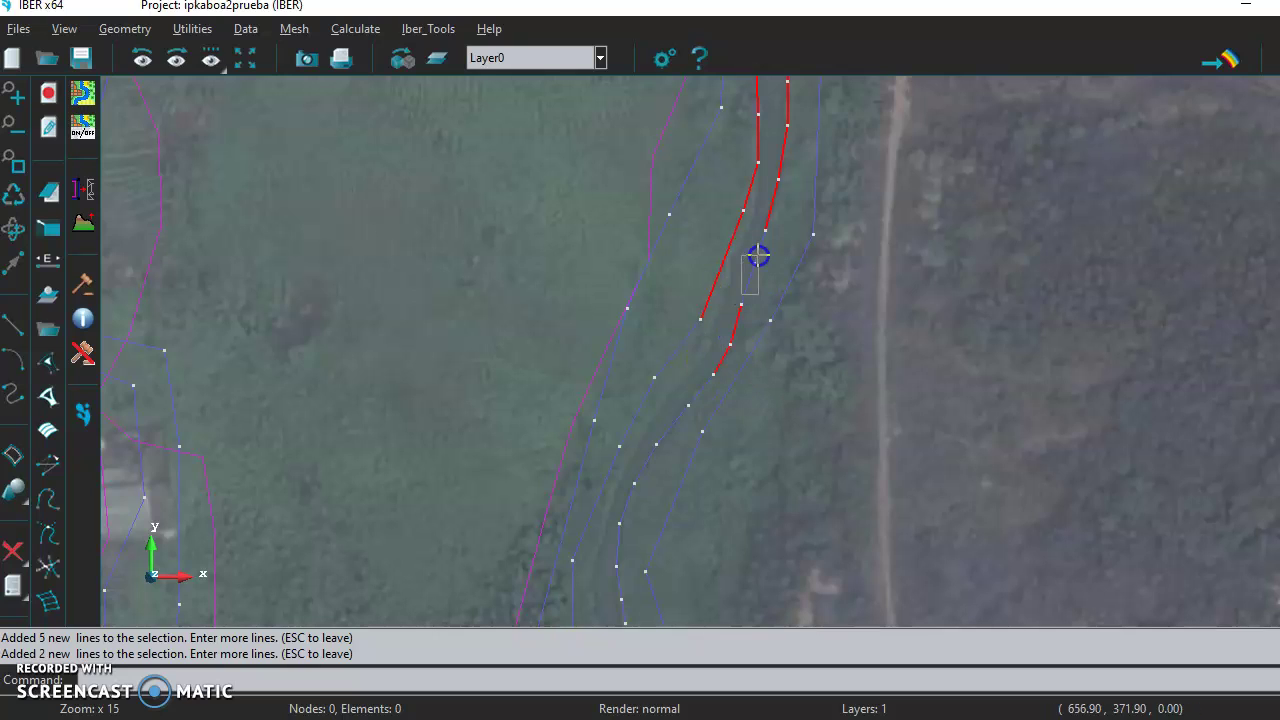
click(762, 254)
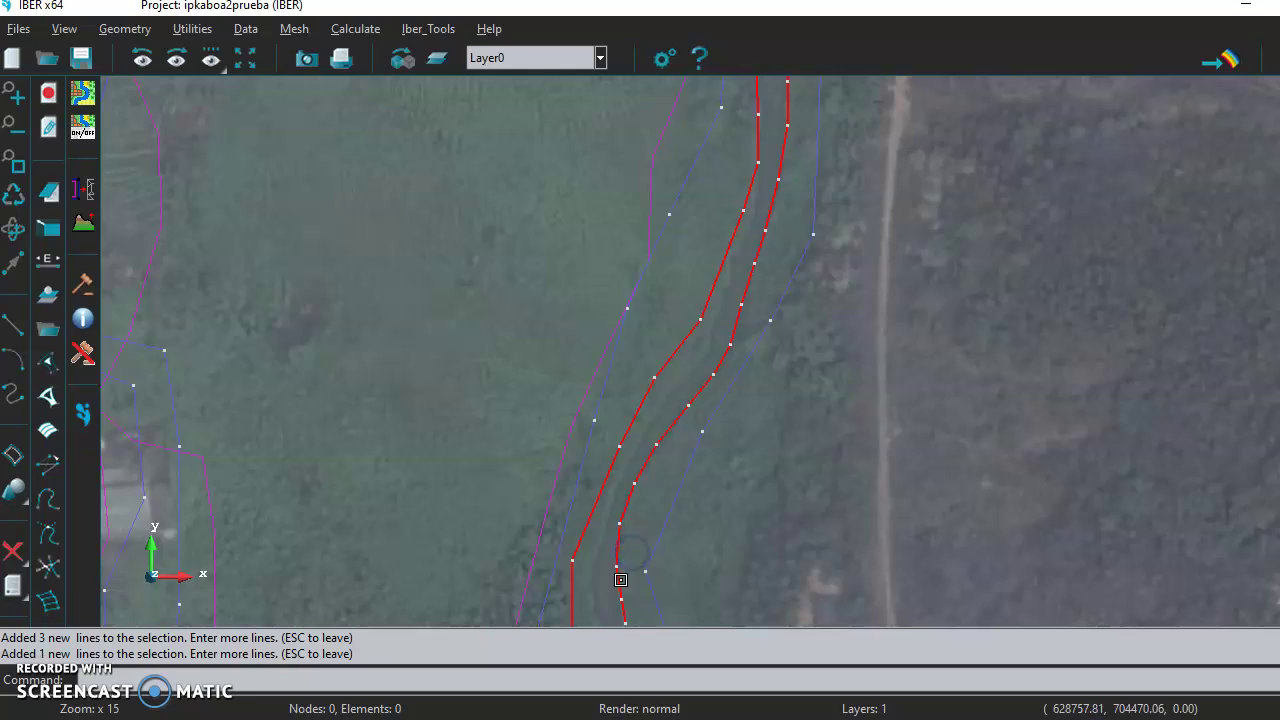
Add both banks' lines around the channel's sharp eastward bend and down the southwest stretch below it to the contour
scroll(620, 580, down, 10)
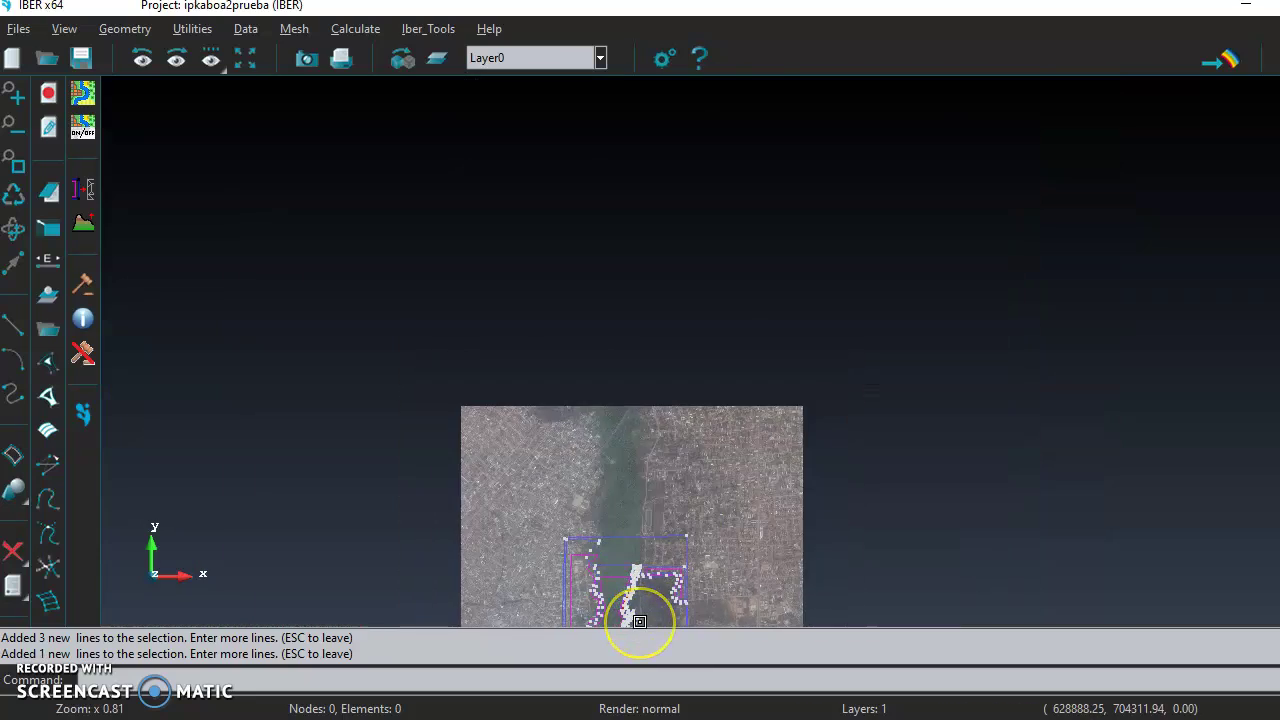
scroll(639, 621, down, 3)
scroll(636, 629, up, 7)
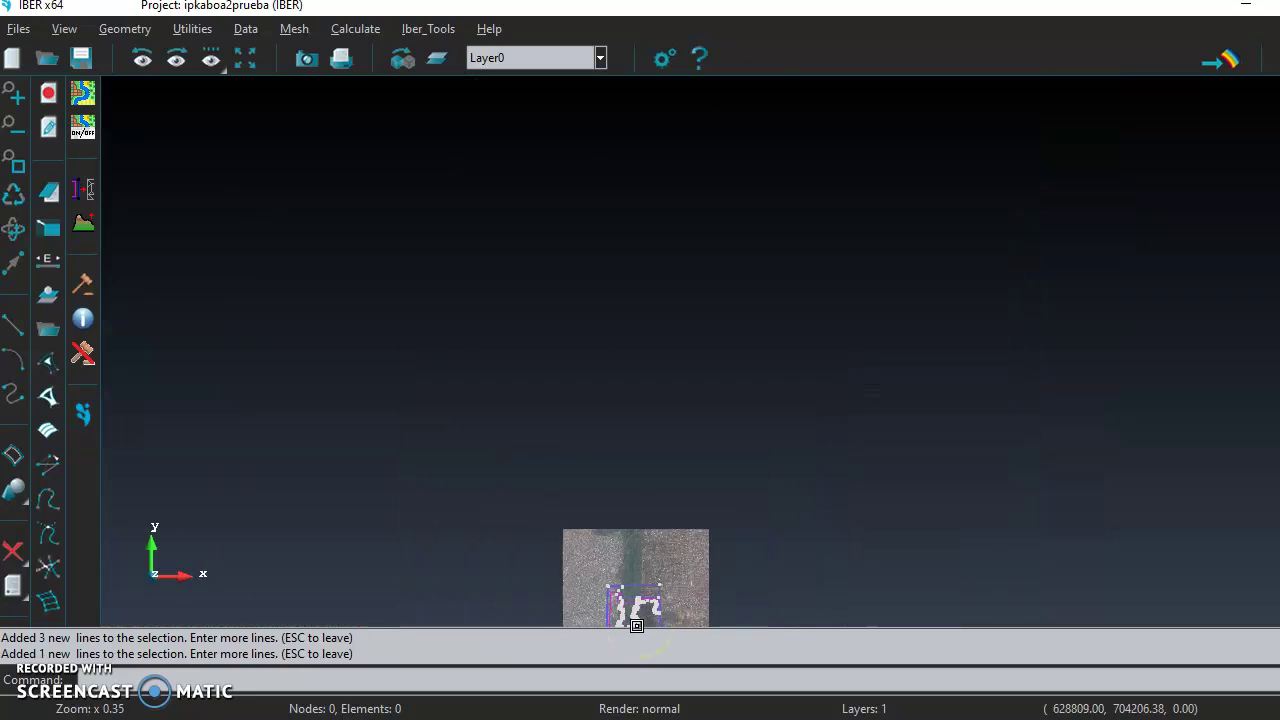
scroll(626, 626, up, 6)
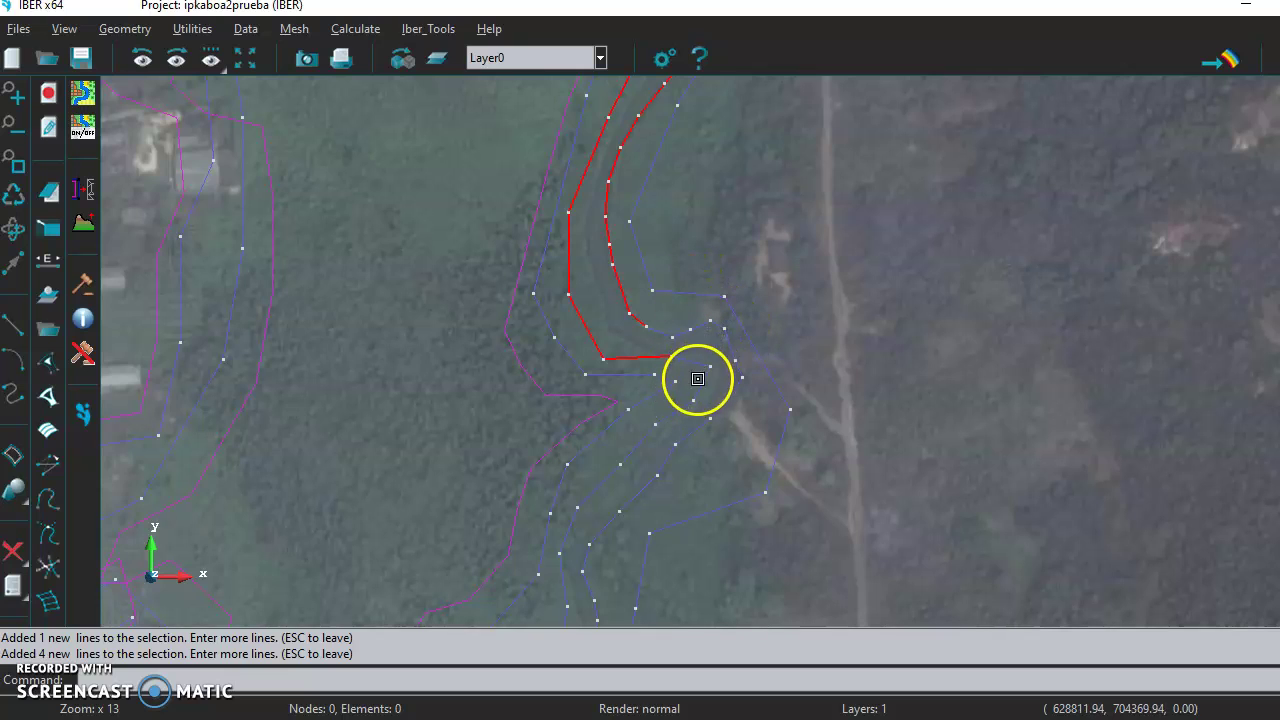
click(727, 317)
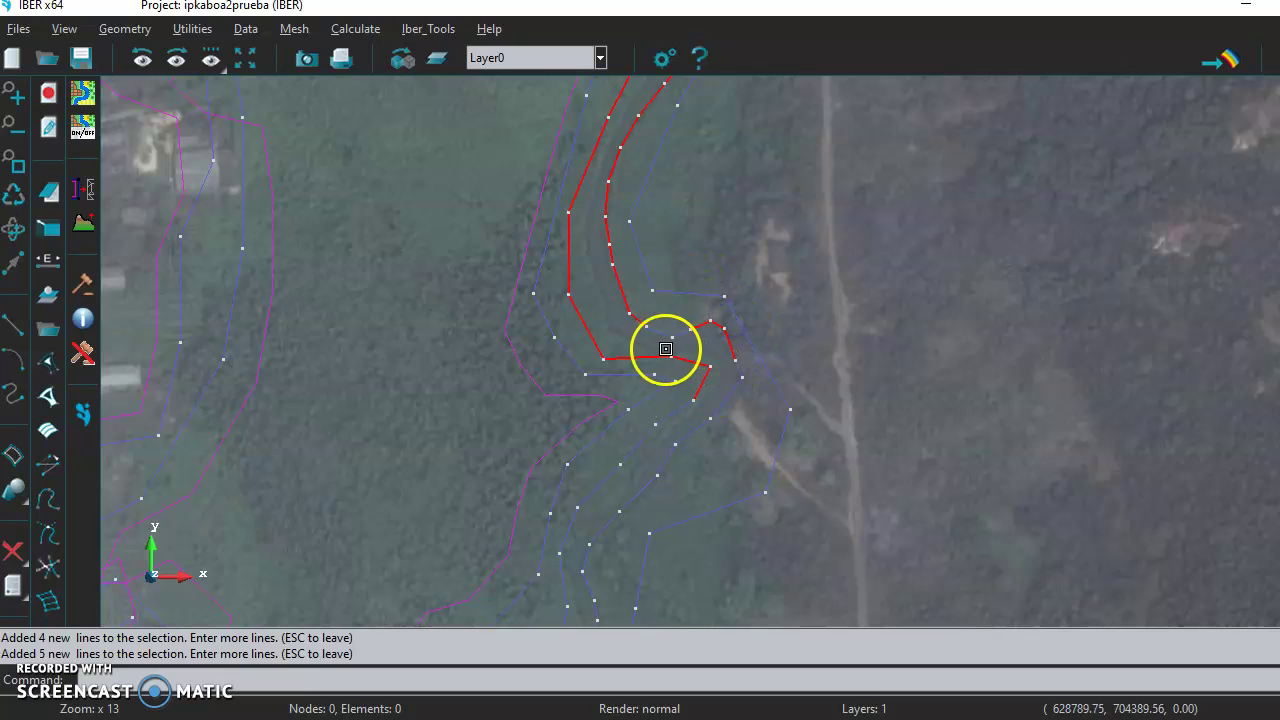
click(722, 379)
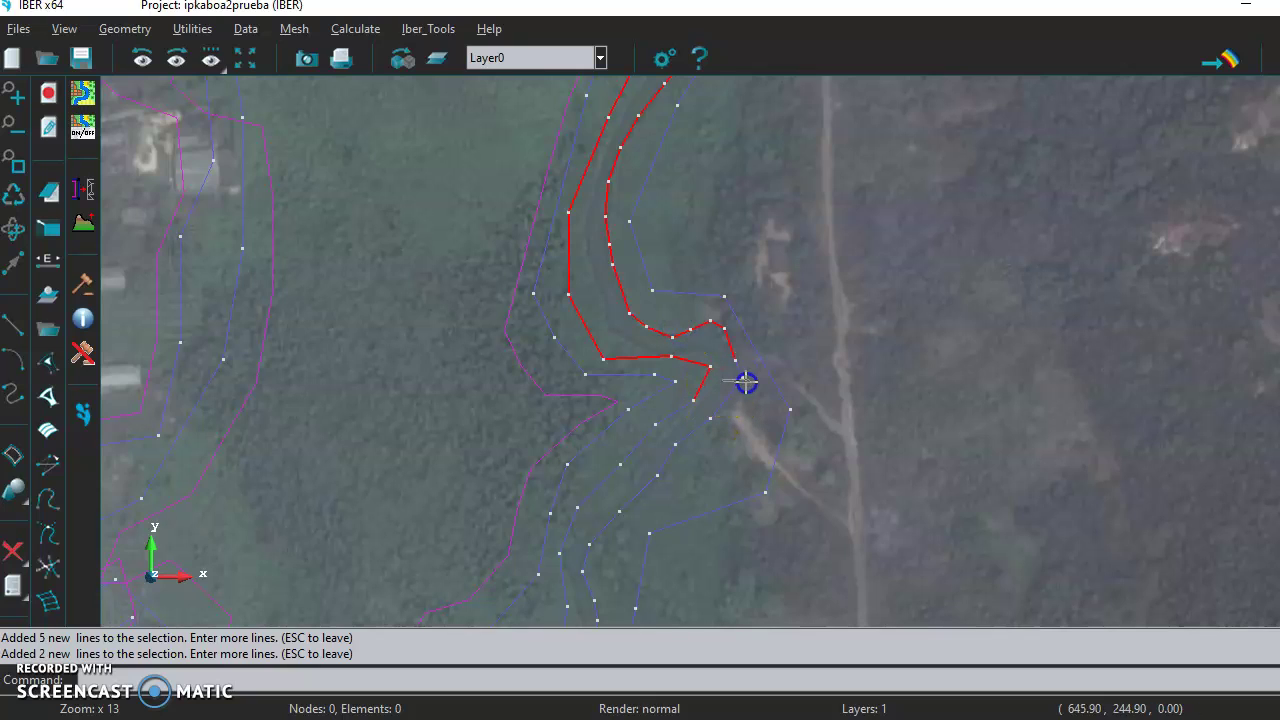
click(749, 373)
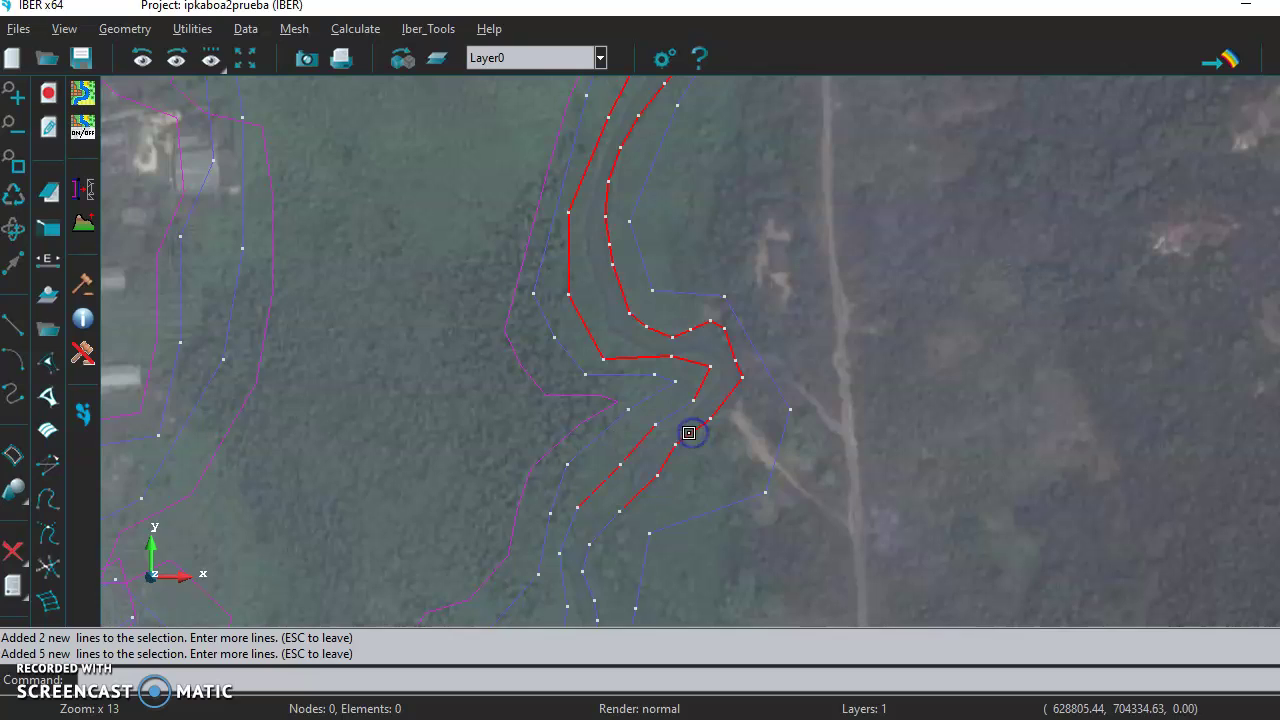
click(568, 530)
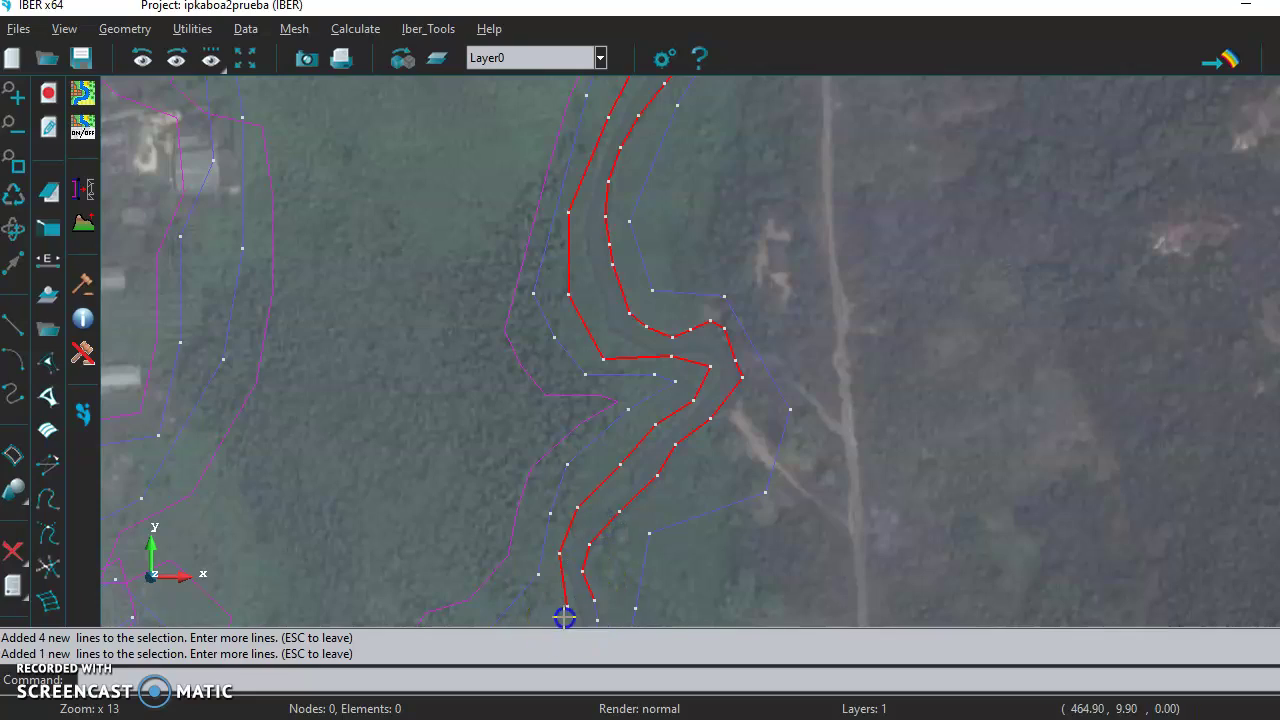
click(606, 622)
Add both banks' lines of the channel's wide westward loop, down to where it turns back east, to the contour
scroll(600, 624, down, 10)
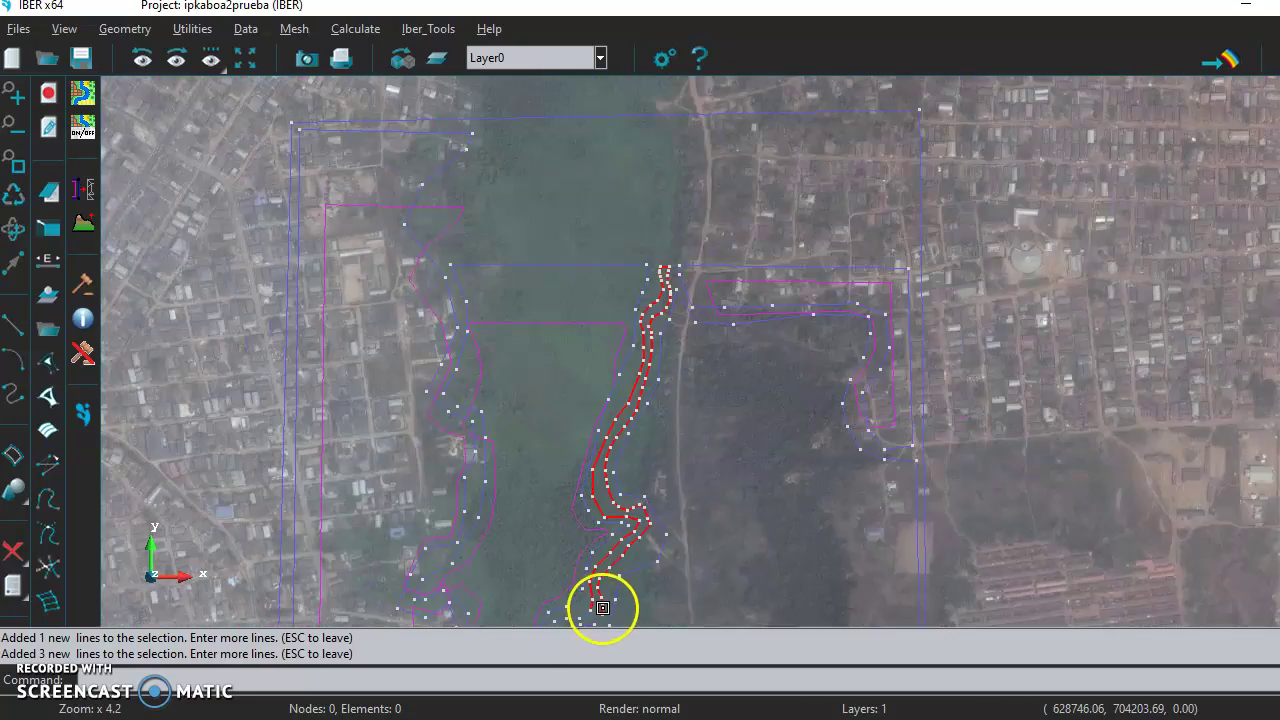
scroll(597, 625, up, 1)
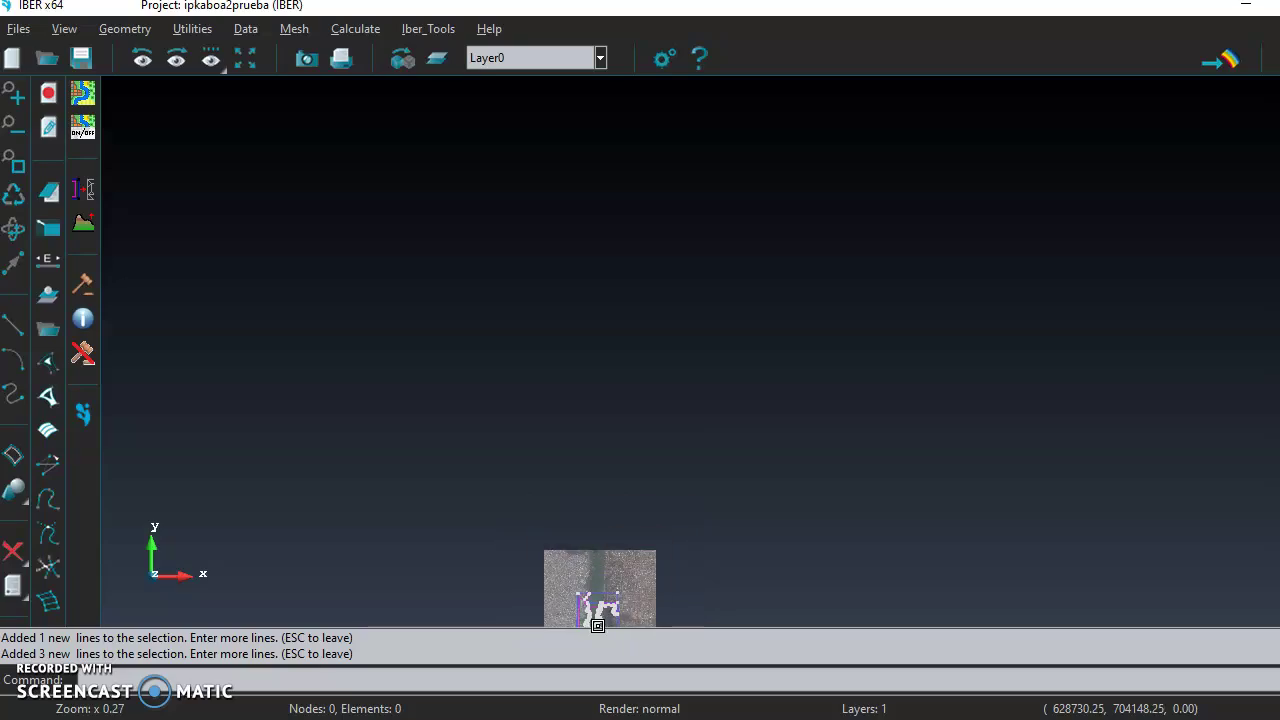
scroll(593, 623, up, 10)
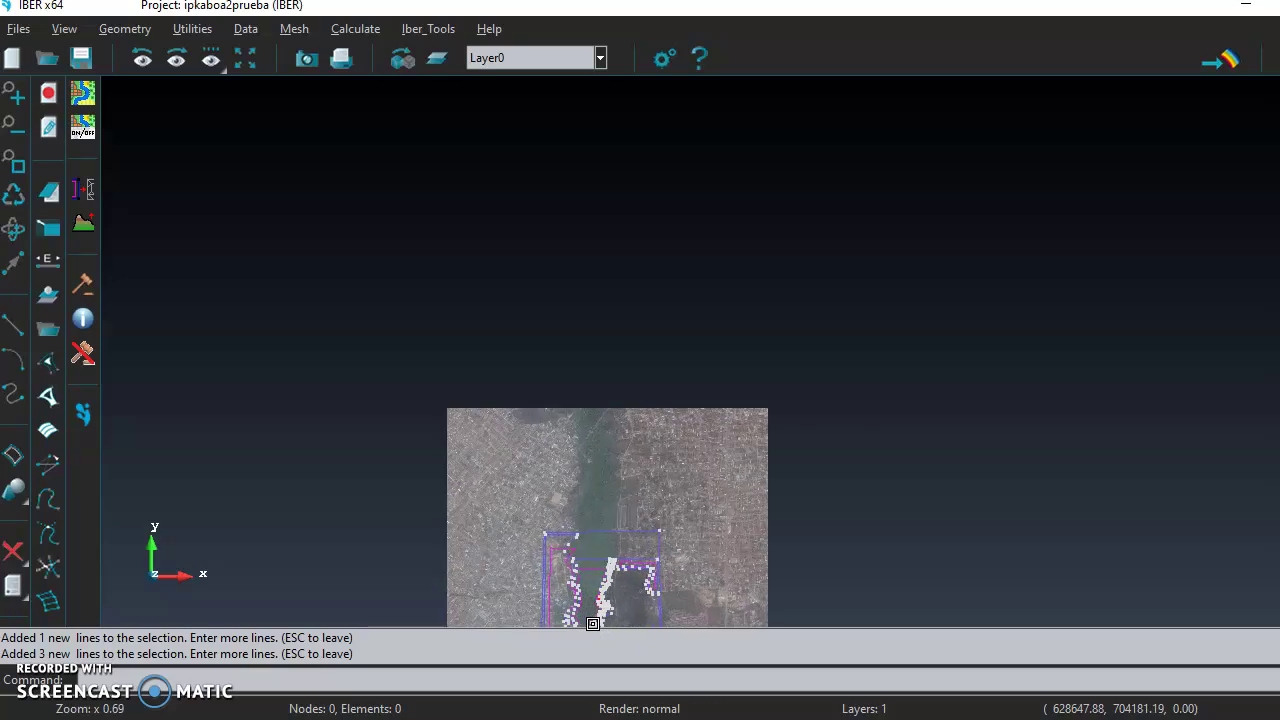
scroll(599, 626, down, 14)
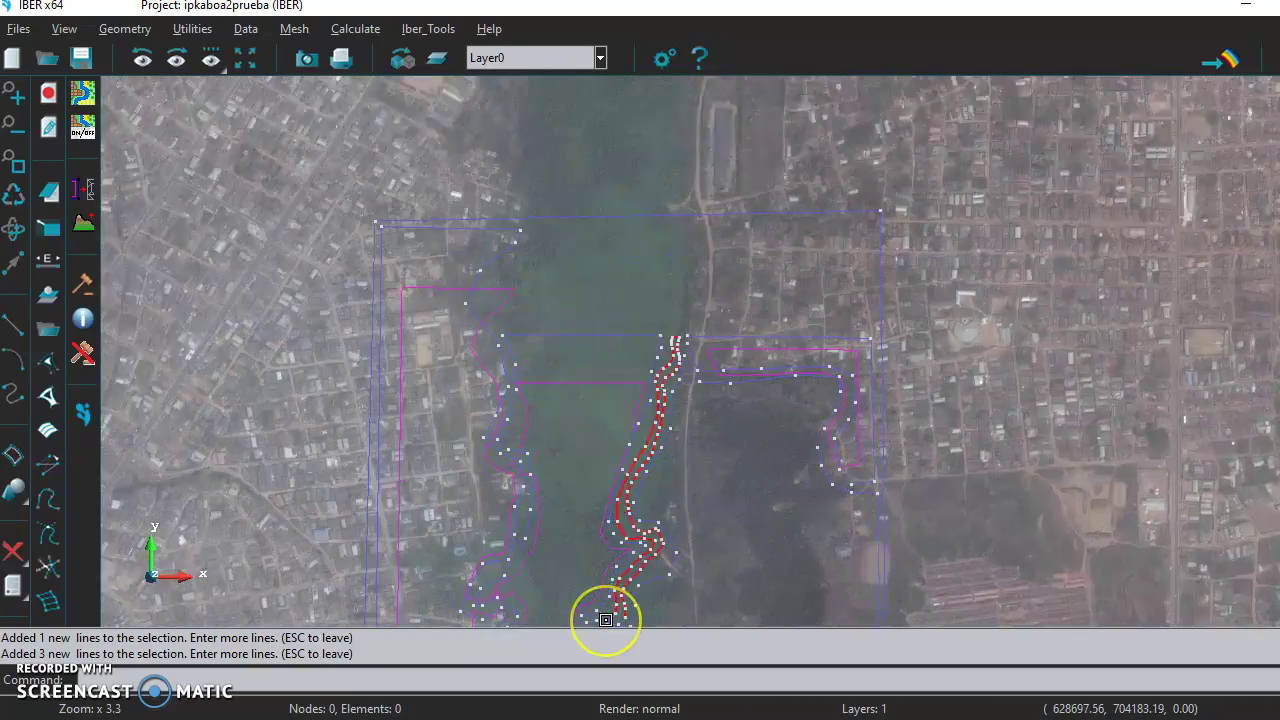
scroll(607, 620, down, 4)
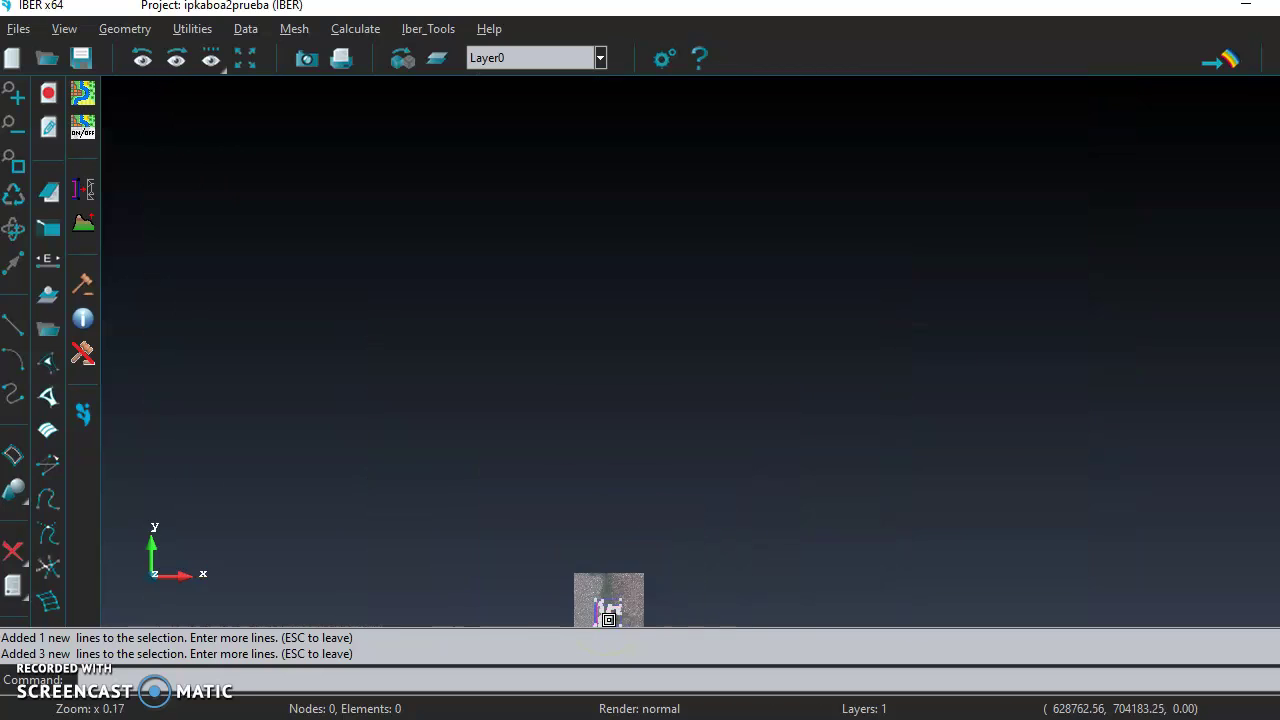
scroll(604, 627, up, 7)
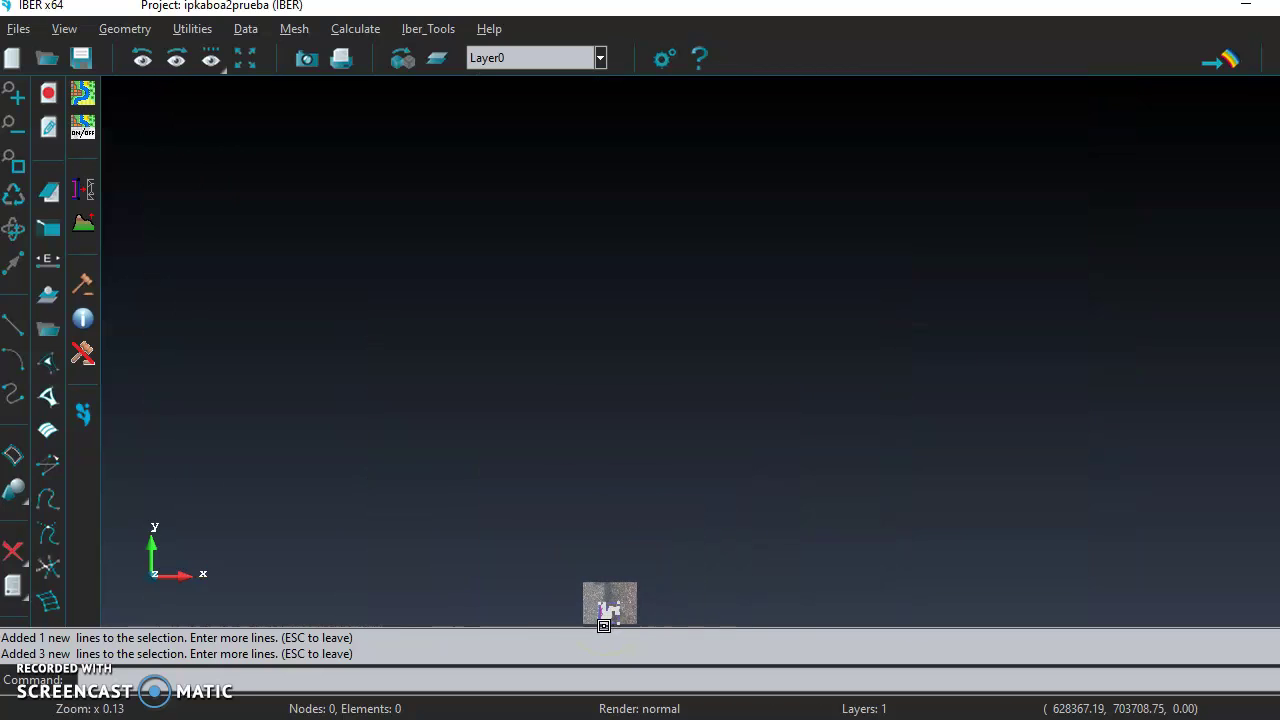
scroll(611, 621, up, 9)
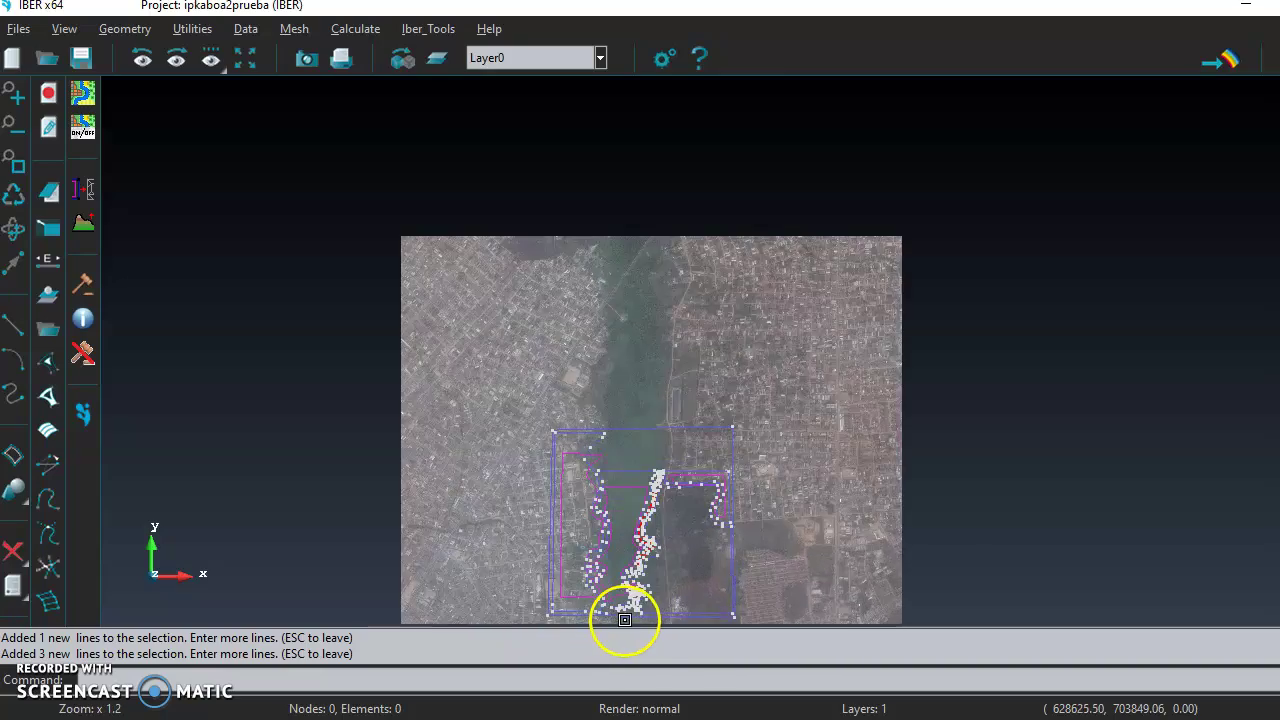
scroll(630, 605, up, 1)
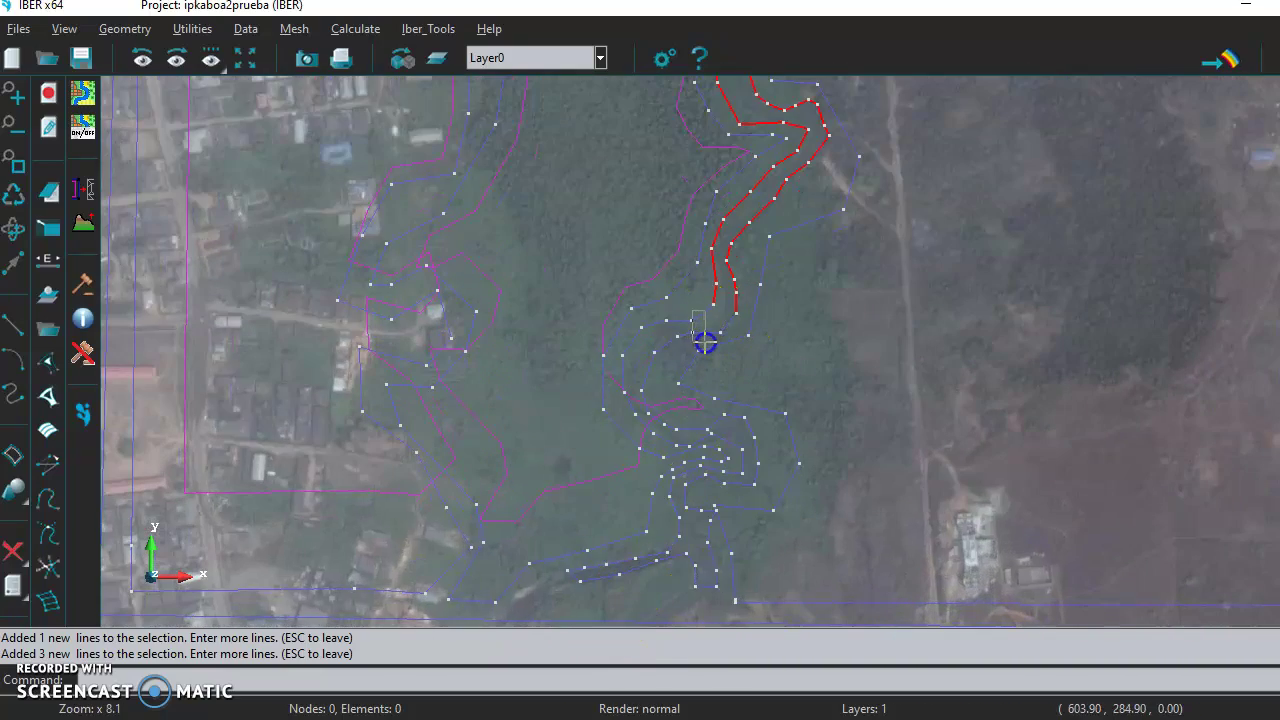
drag(735, 328, 724, 320)
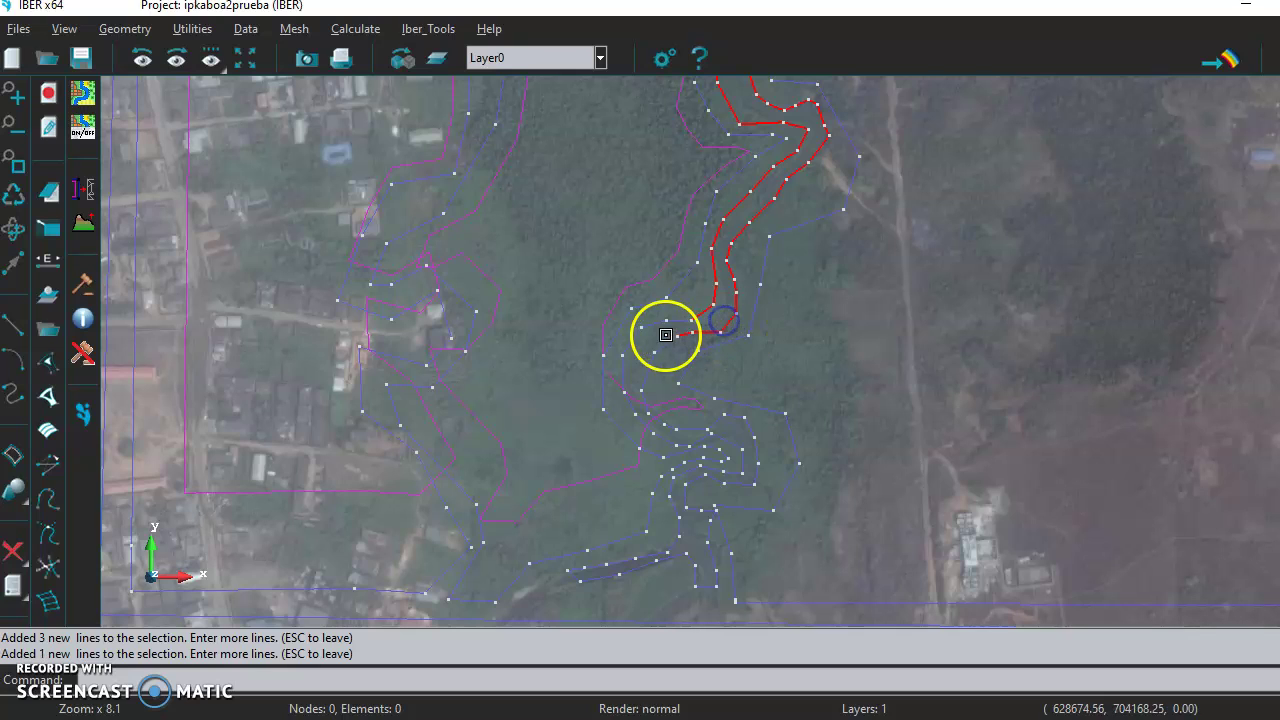
click(651, 364)
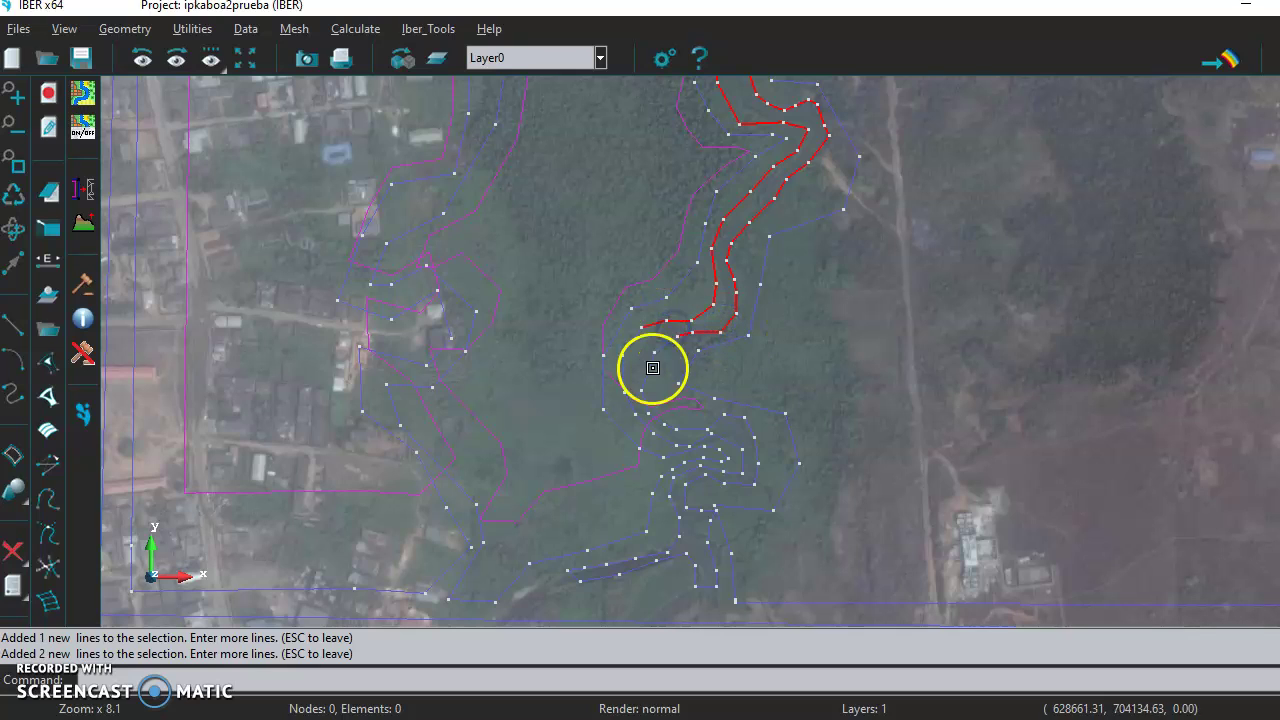
drag(621, 346, 621, 348)
drag(637, 434, 659, 413)
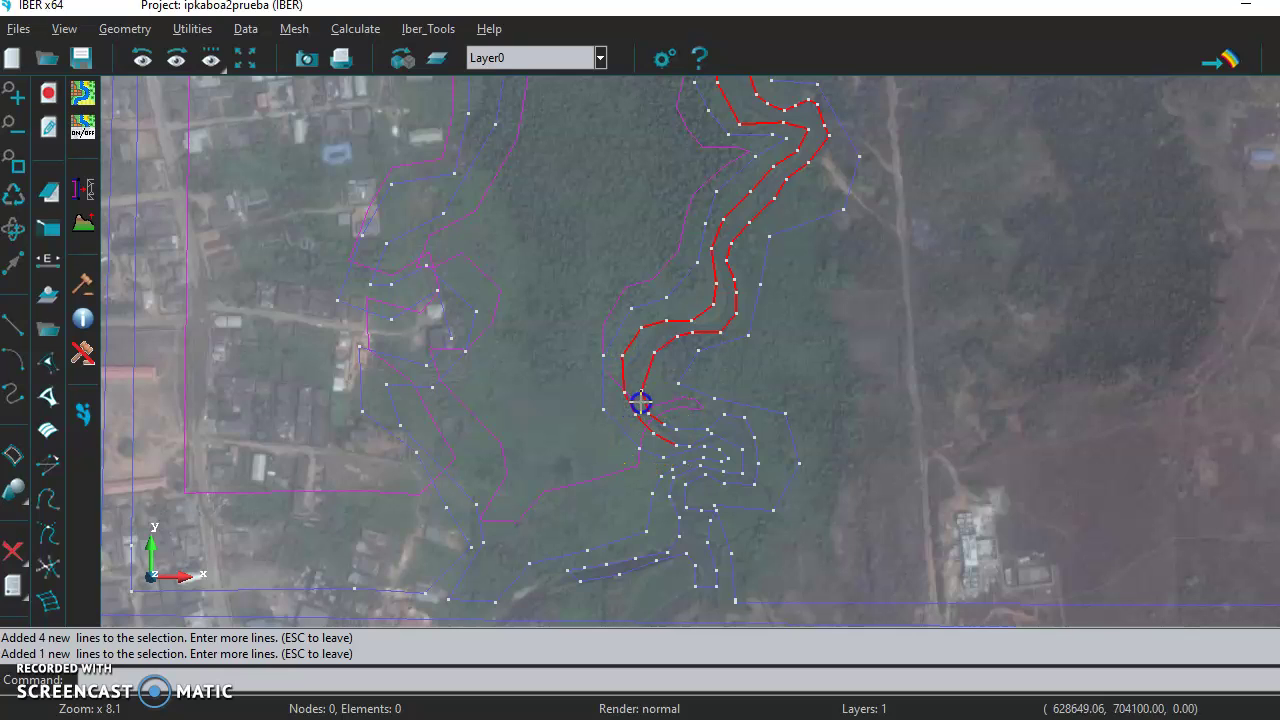
Add the bank lines leading east out of the westward loop and remove the stray line picked just south of them
drag(681, 446, 696, 427)
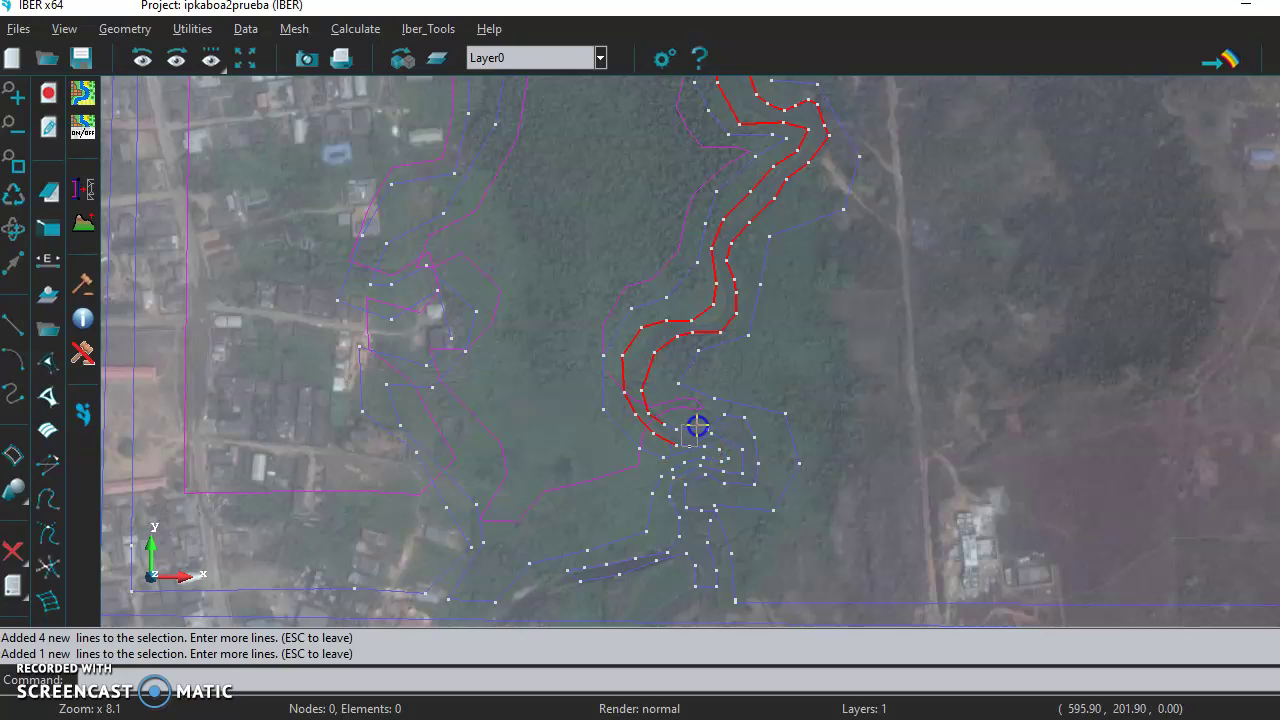
click(702, 426)
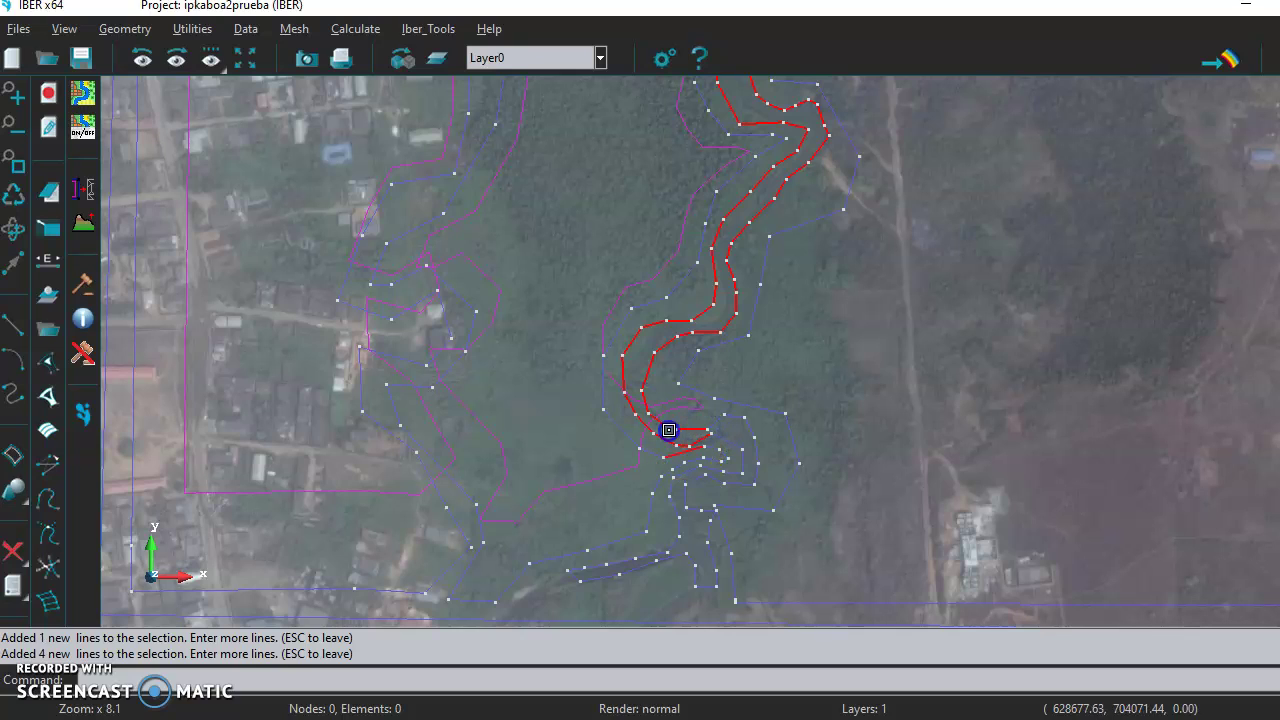
click(675, 457)
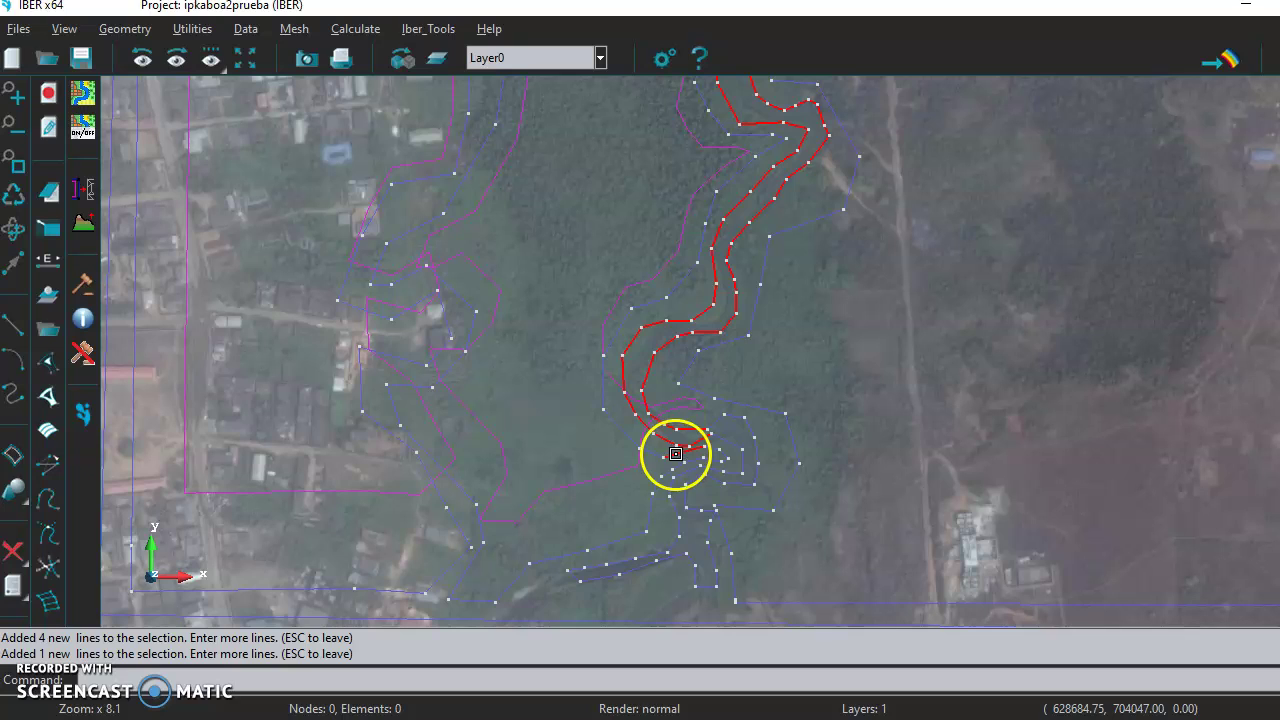
click(675, 454)
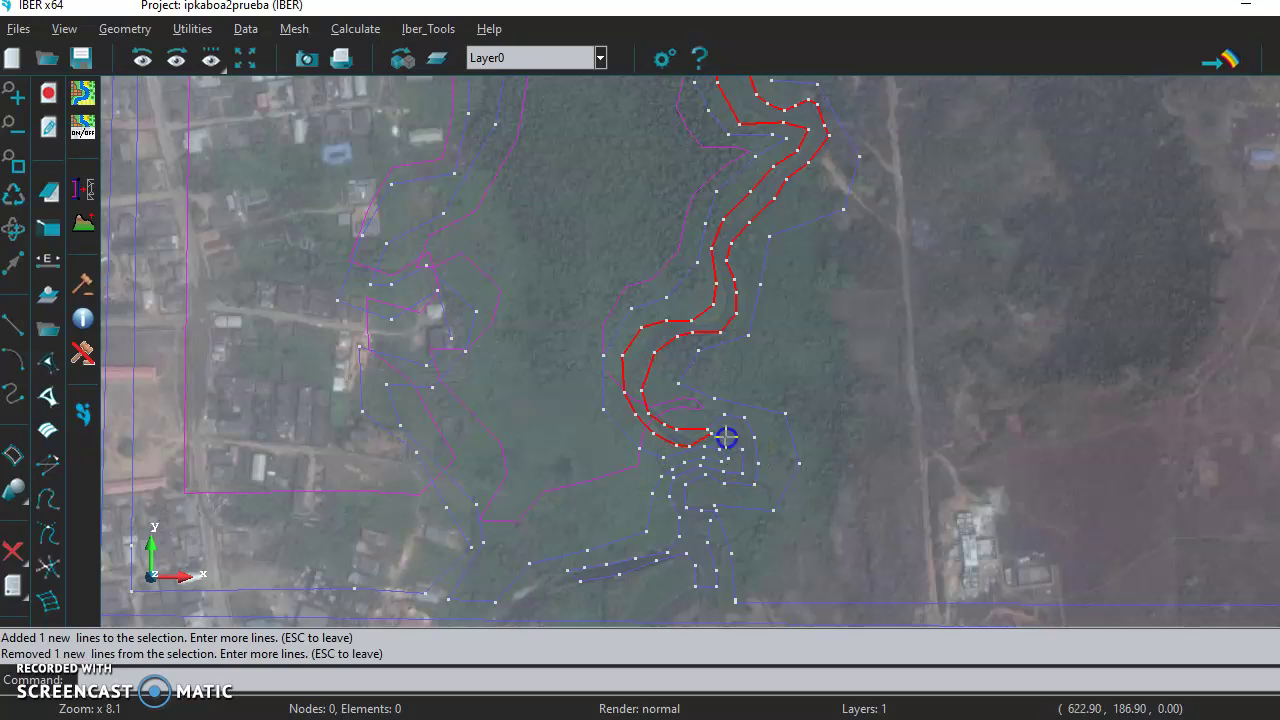
Add both banks' lines around the channel's eastern hook and its return west and south to the contour
drag(740, 413, 732, 496)
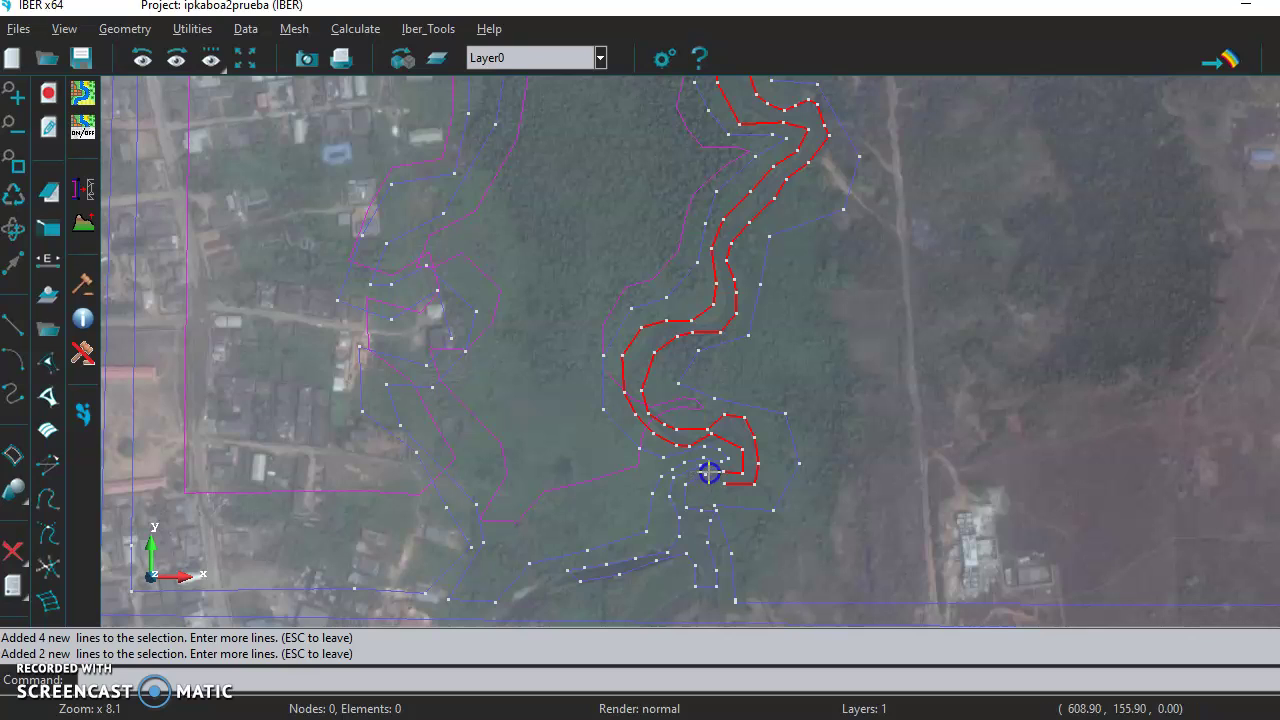
drag(713, 467, 713, 467)
drag(671, 527, 692, 498)
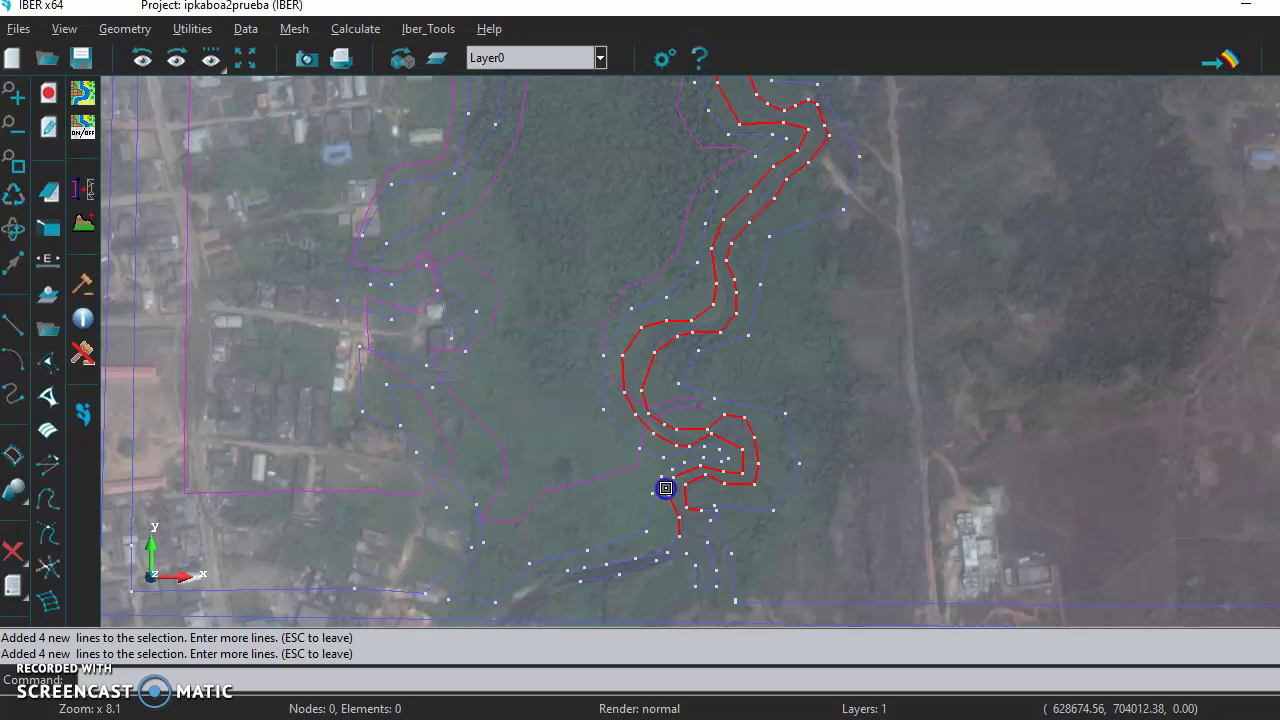
drag(677, 494, 694, 489)
Add the lines of the channel's southern outlet and the short connecting lines between it and the hook to the contour
drag(687, 600, 716, 580)
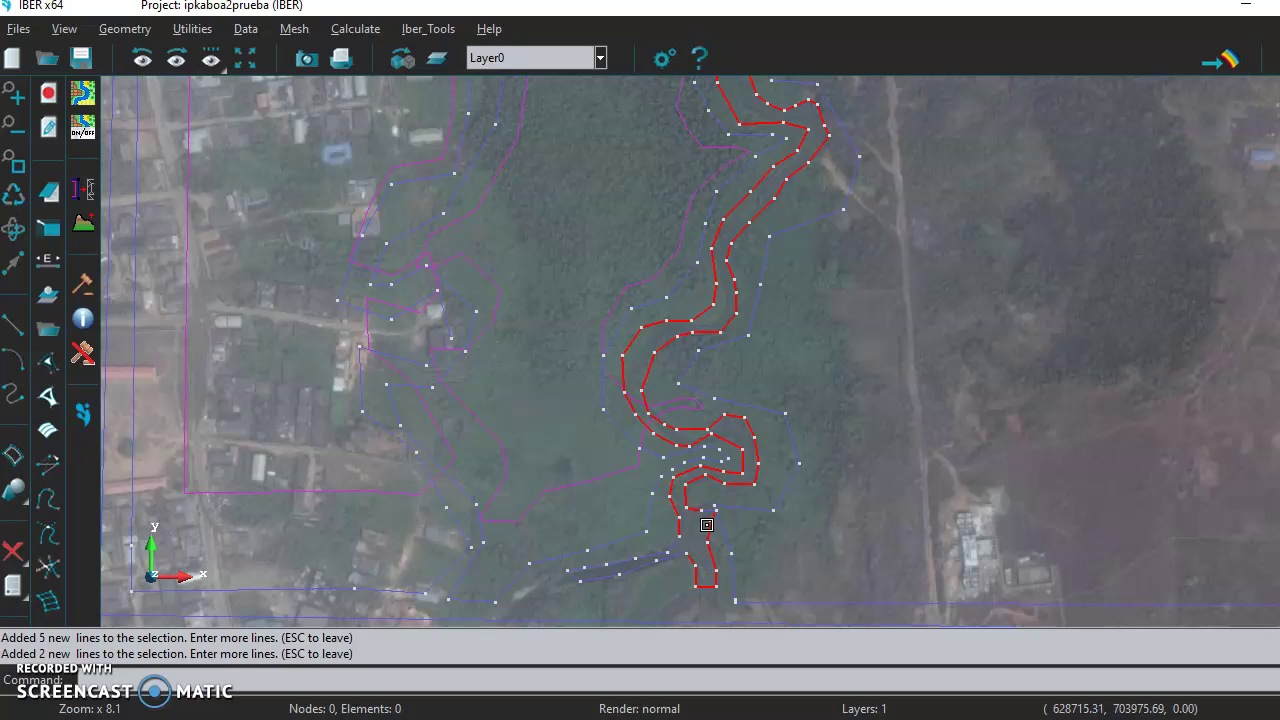
scroll(706, 524, up, 2)
click(694, 523)
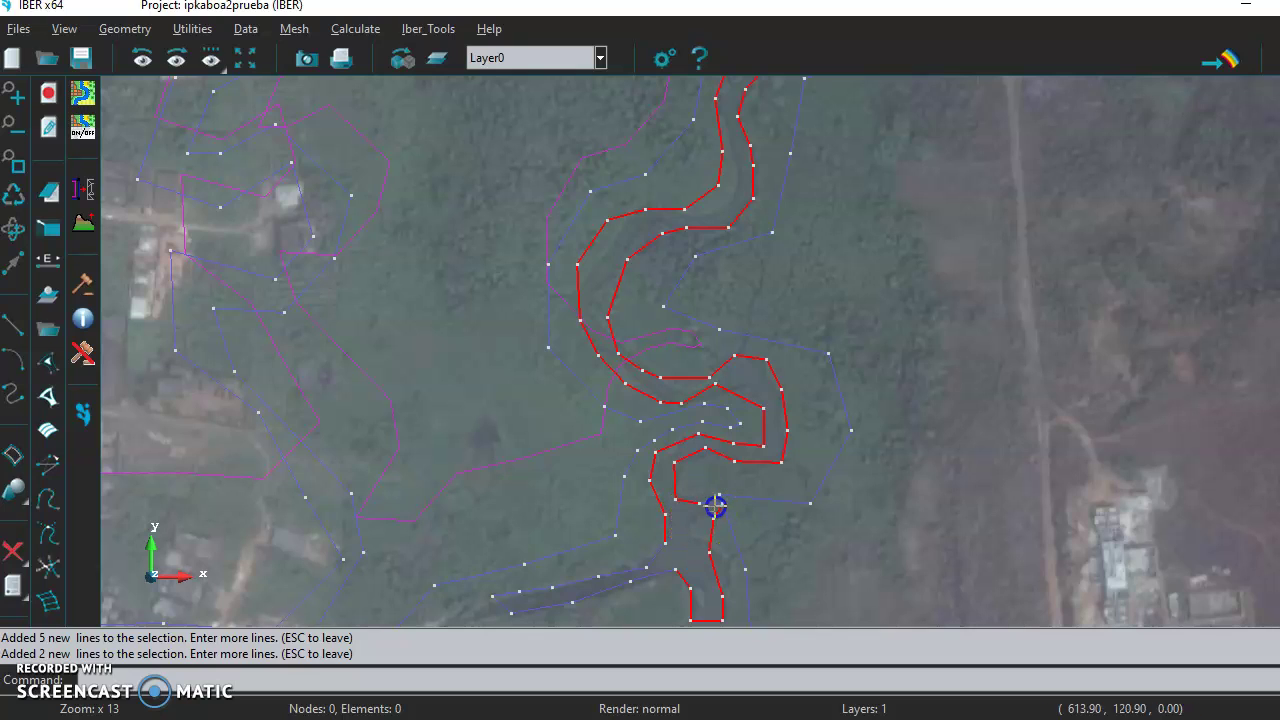
click(715, 502)
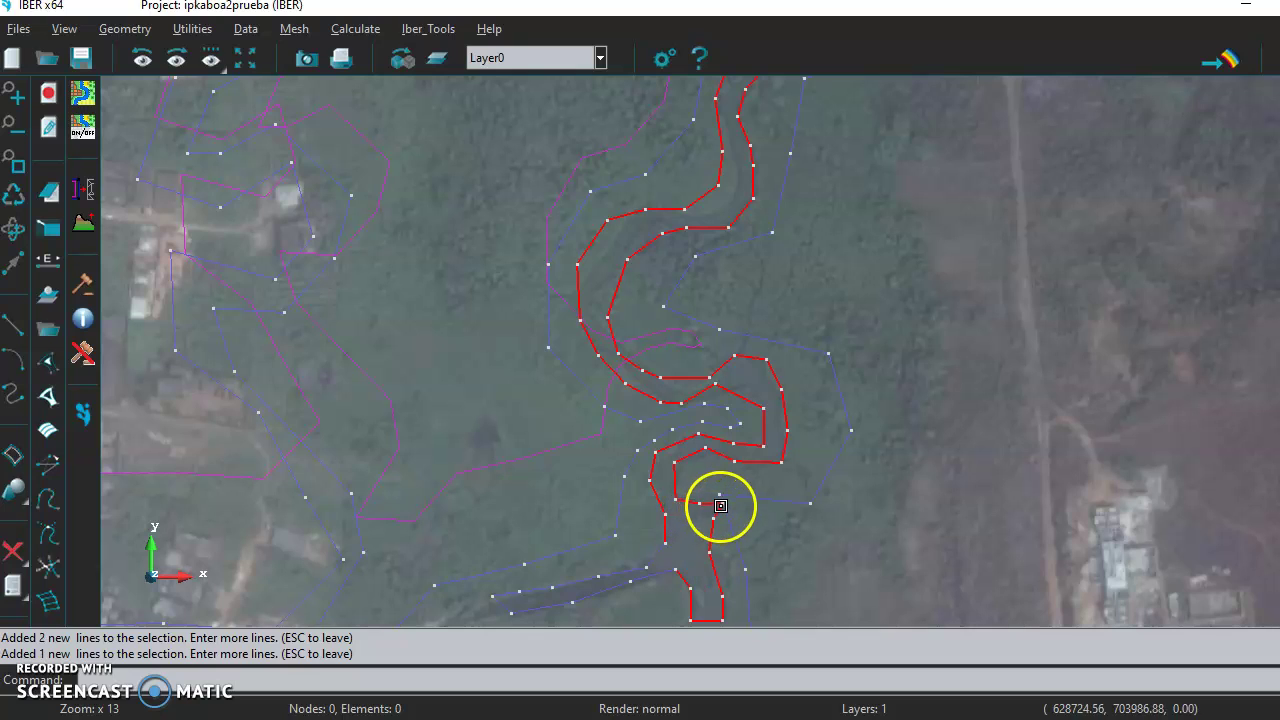
Add the narrow southwest branch's lines to the contour and create the river channel's NURBS surface
click(494, 617)
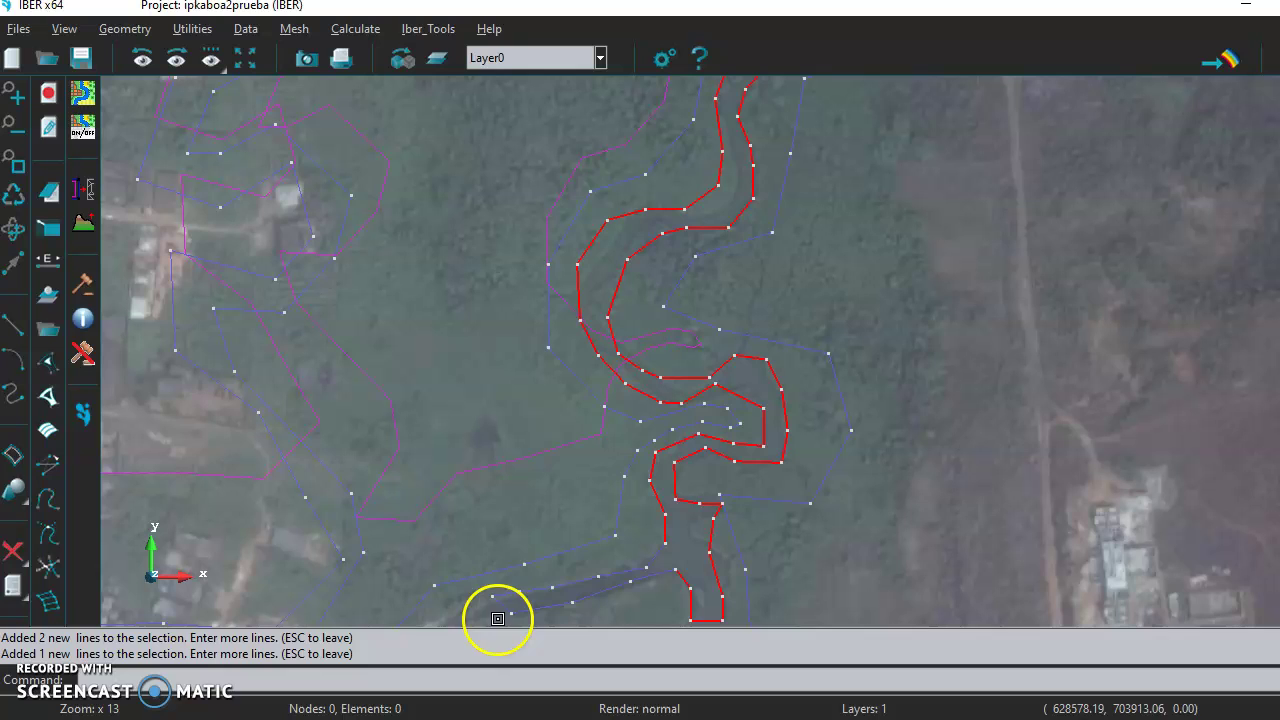
click(620, 586)
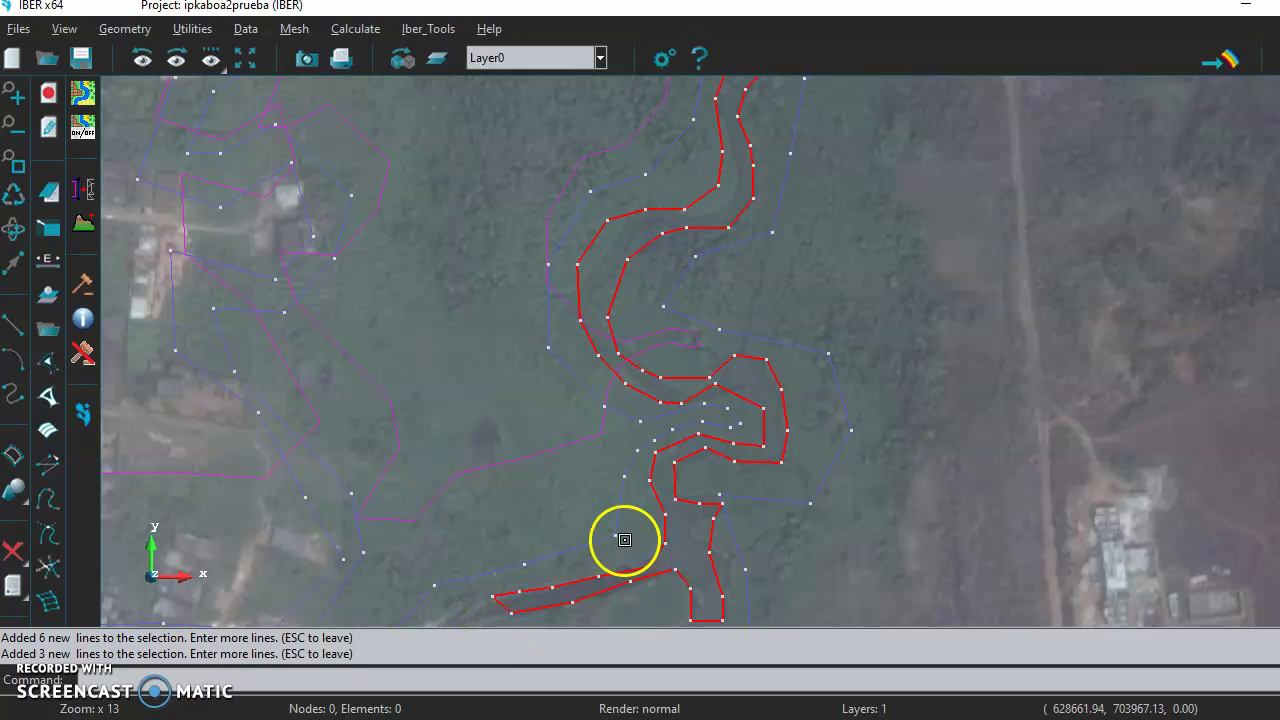
scroll(623, 537, down, 4)
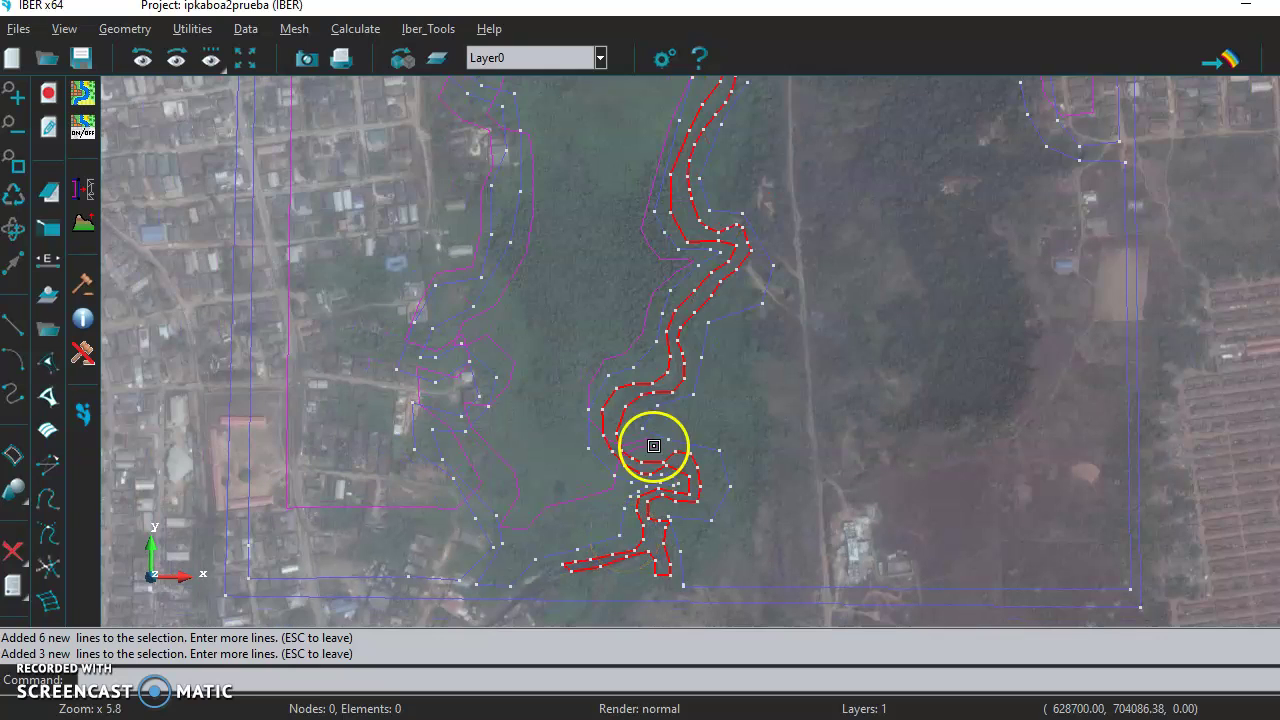
scroll(643, 385, down, 4)
scroll(738, 142, up, 2)
scroll(660, 185, up, 3)
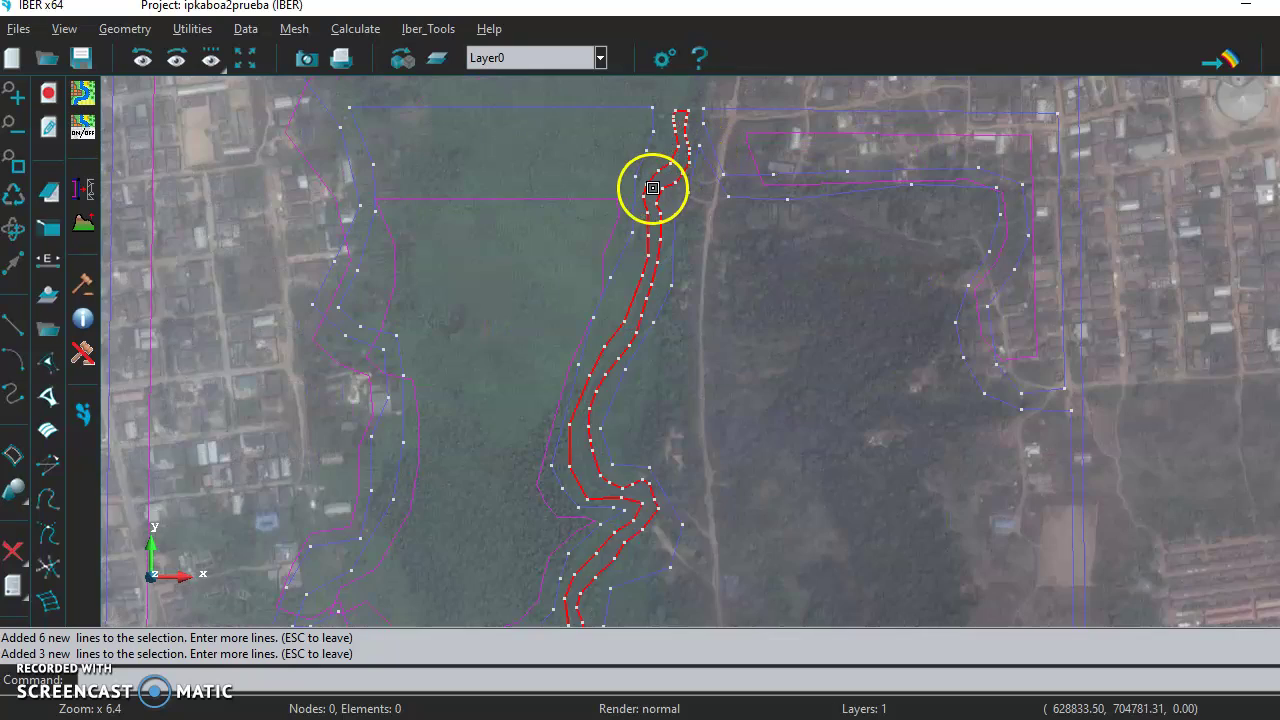
key(Escape)
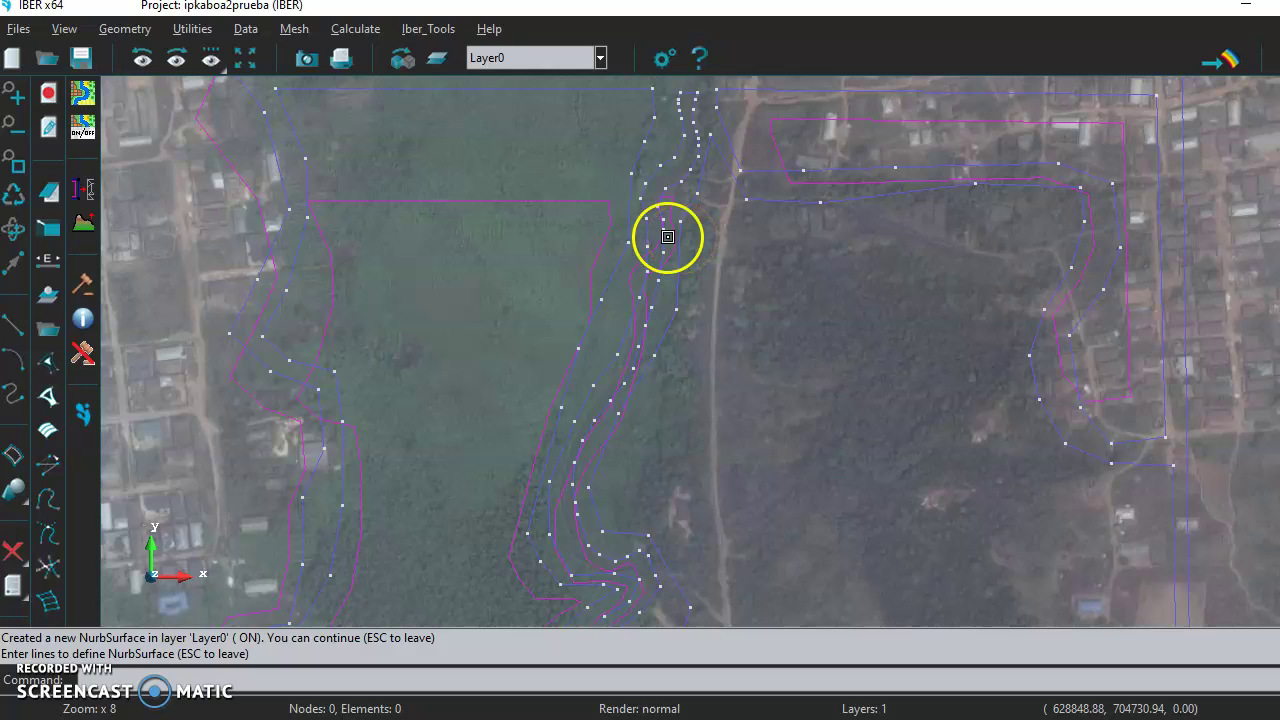
Create a NURBS surface from the four lines of the outermost rectangle enclosing the whole study area
scroll(667, 237, down, 5)
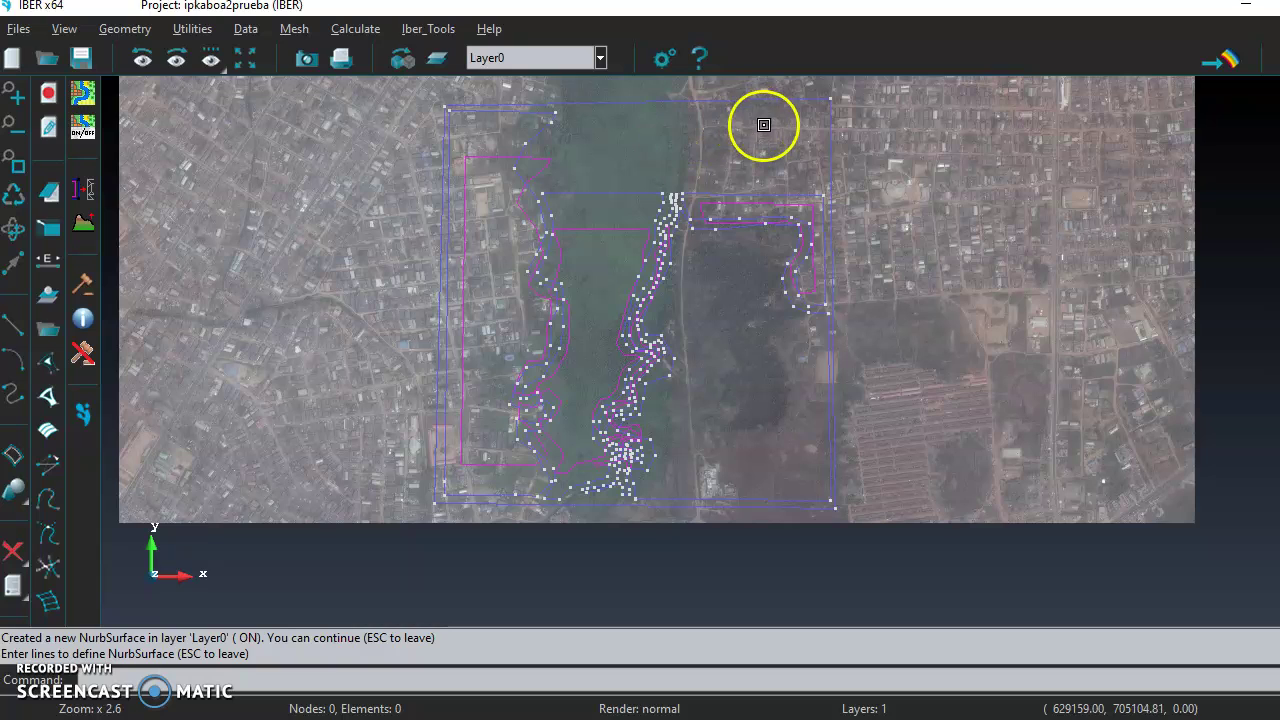
click(839, 83)
click(749, 323)
click(543, 527)
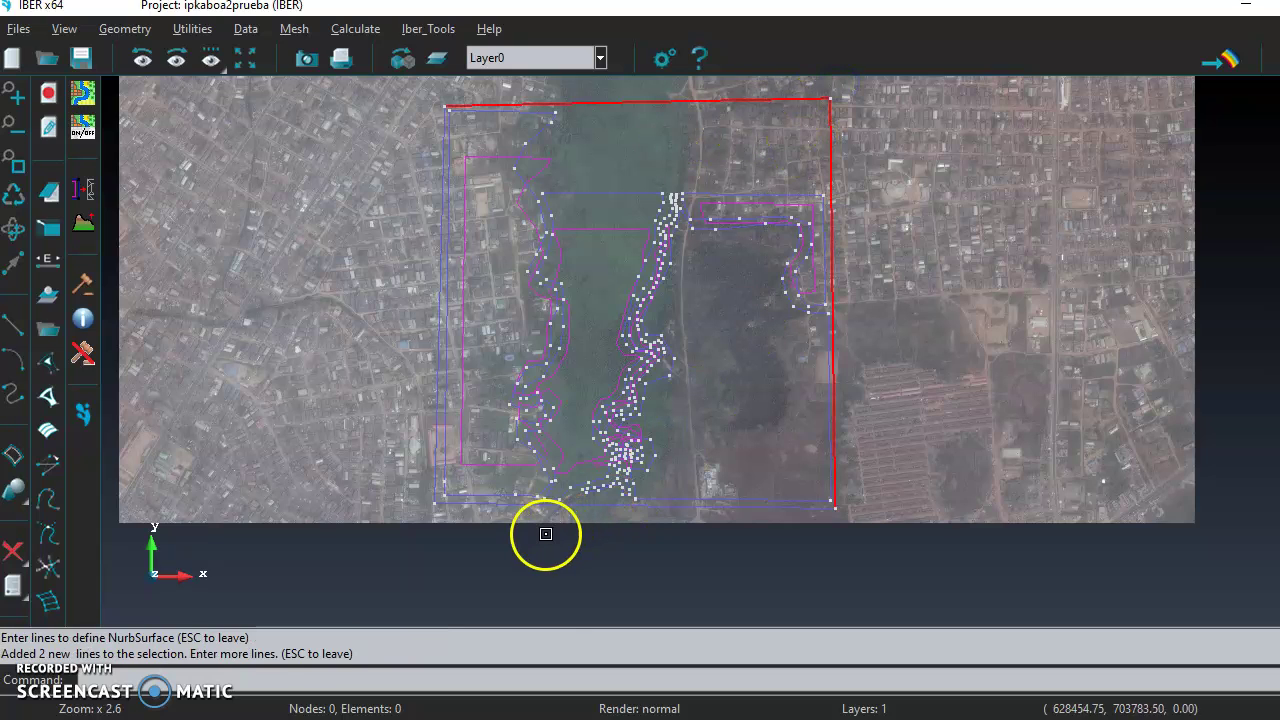
click(590, 506)
click(423, 457)
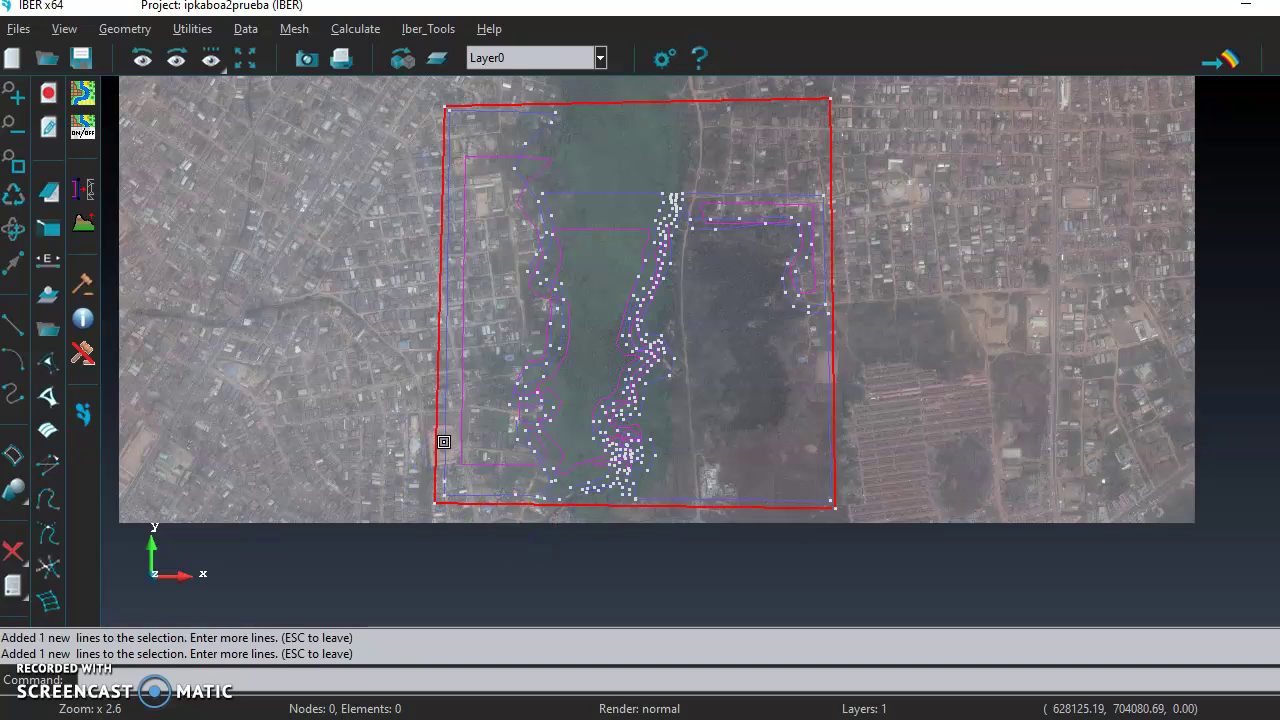
key(Escape)
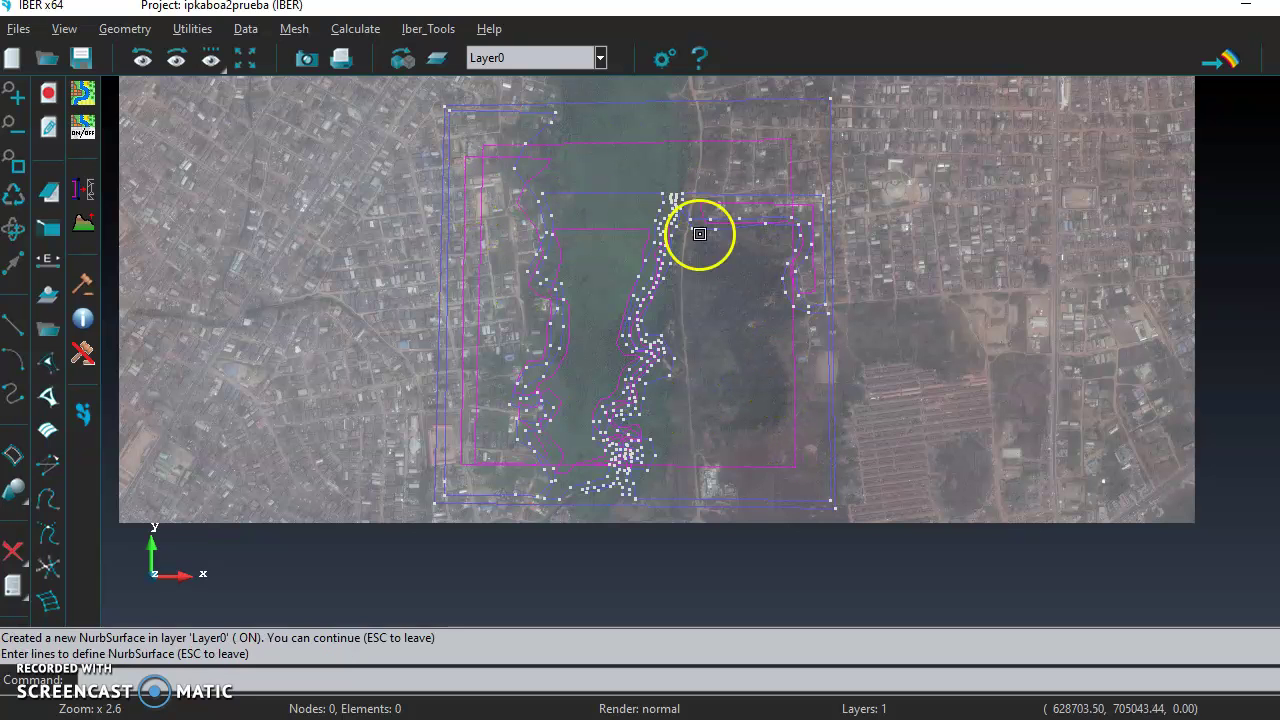
Save the project with the new surfaces
scroll(540, 147, down, 1)
scroll(540, 147, up, 2)
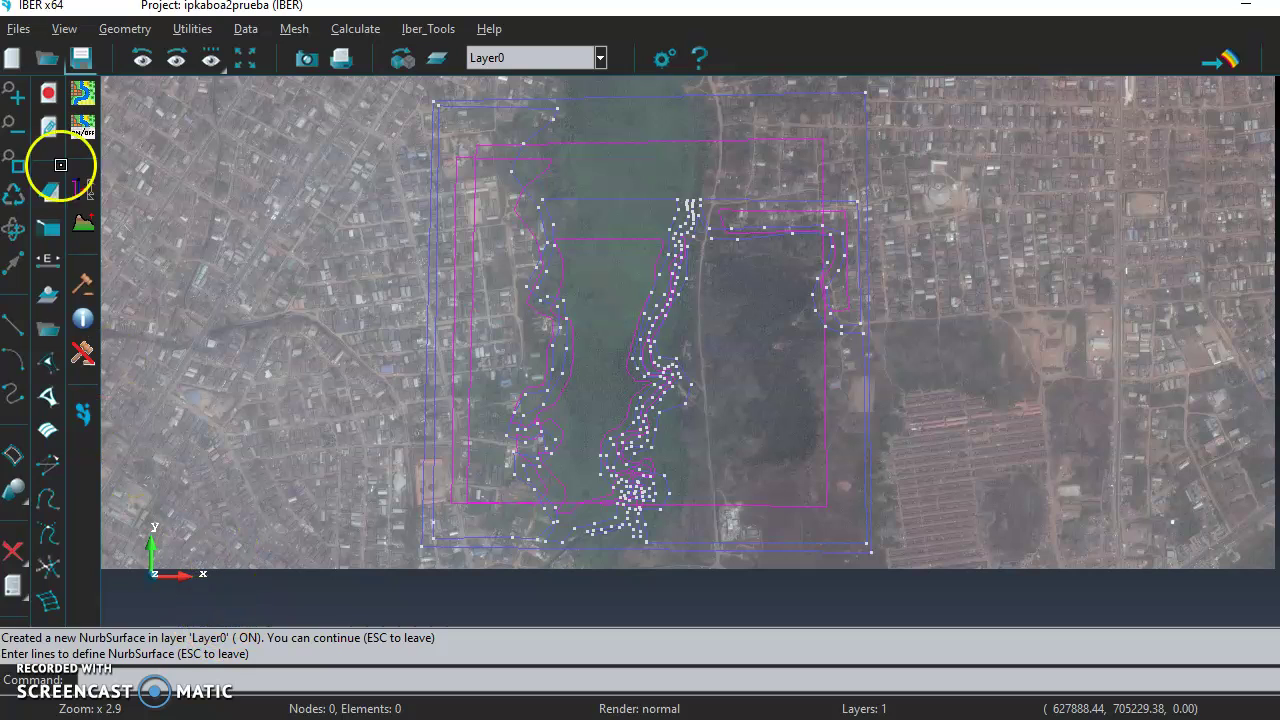
click(82, 58)
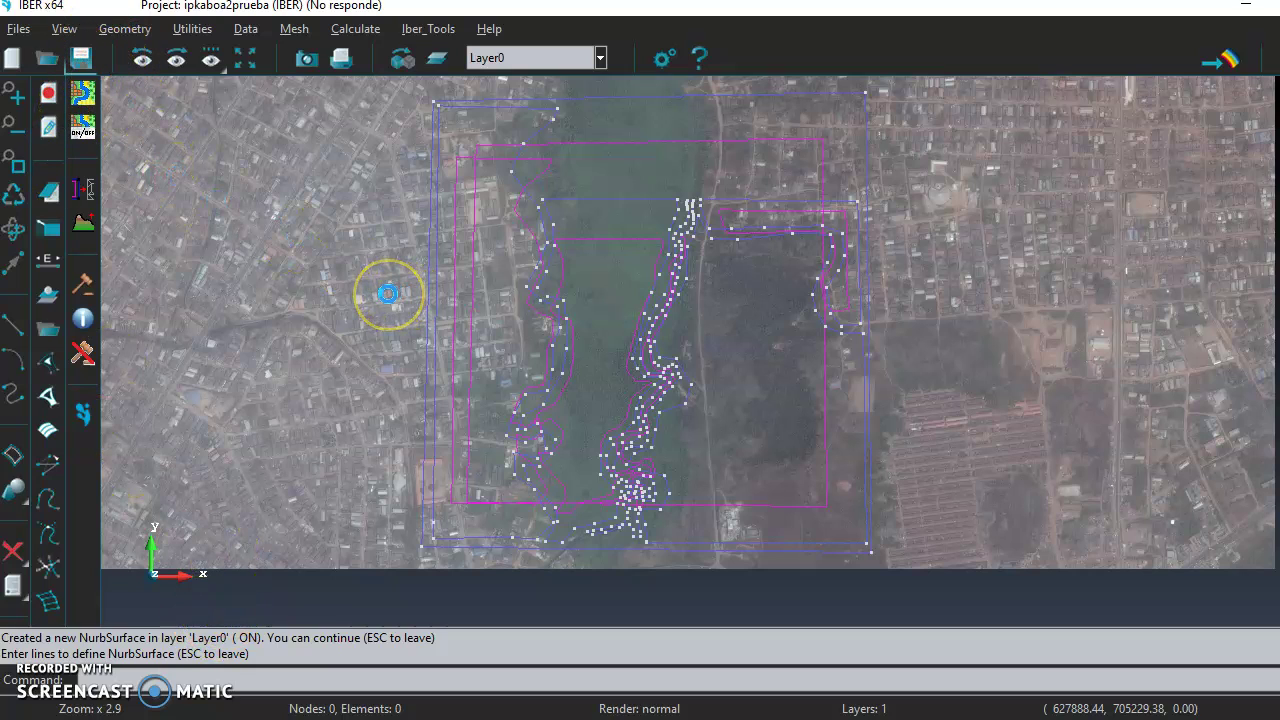
click(20, 32)
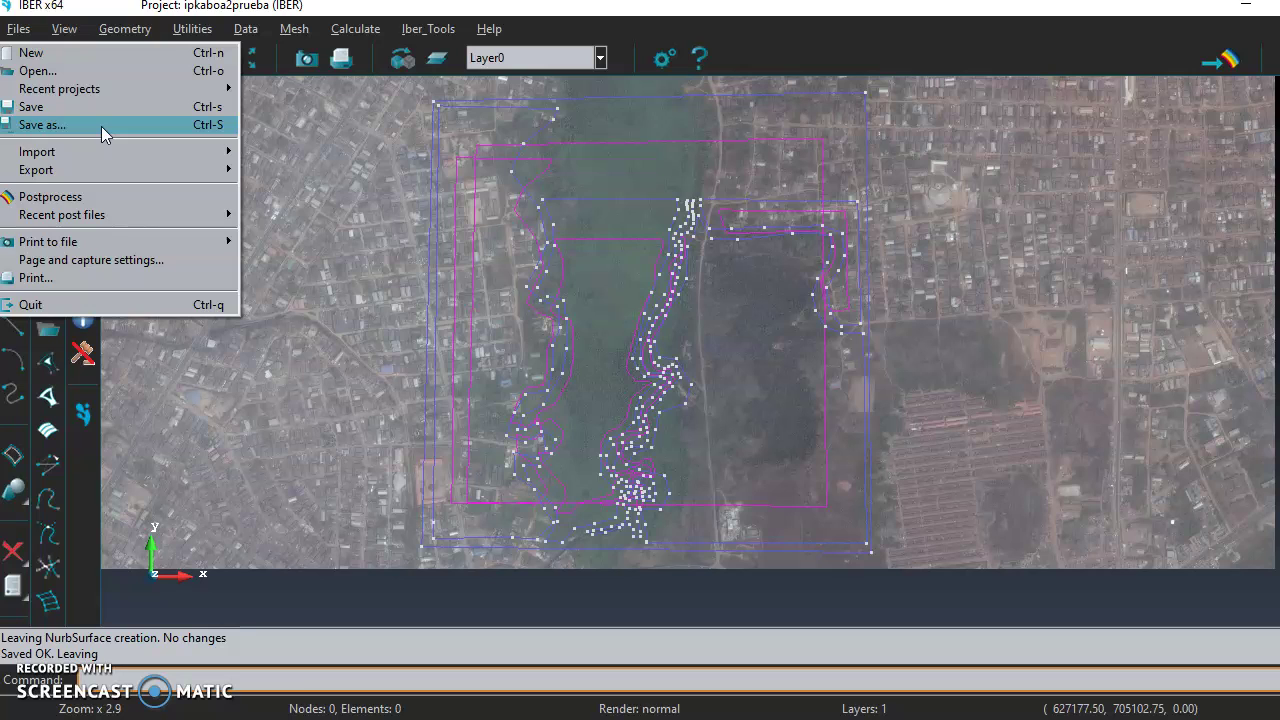
click(669, 23)
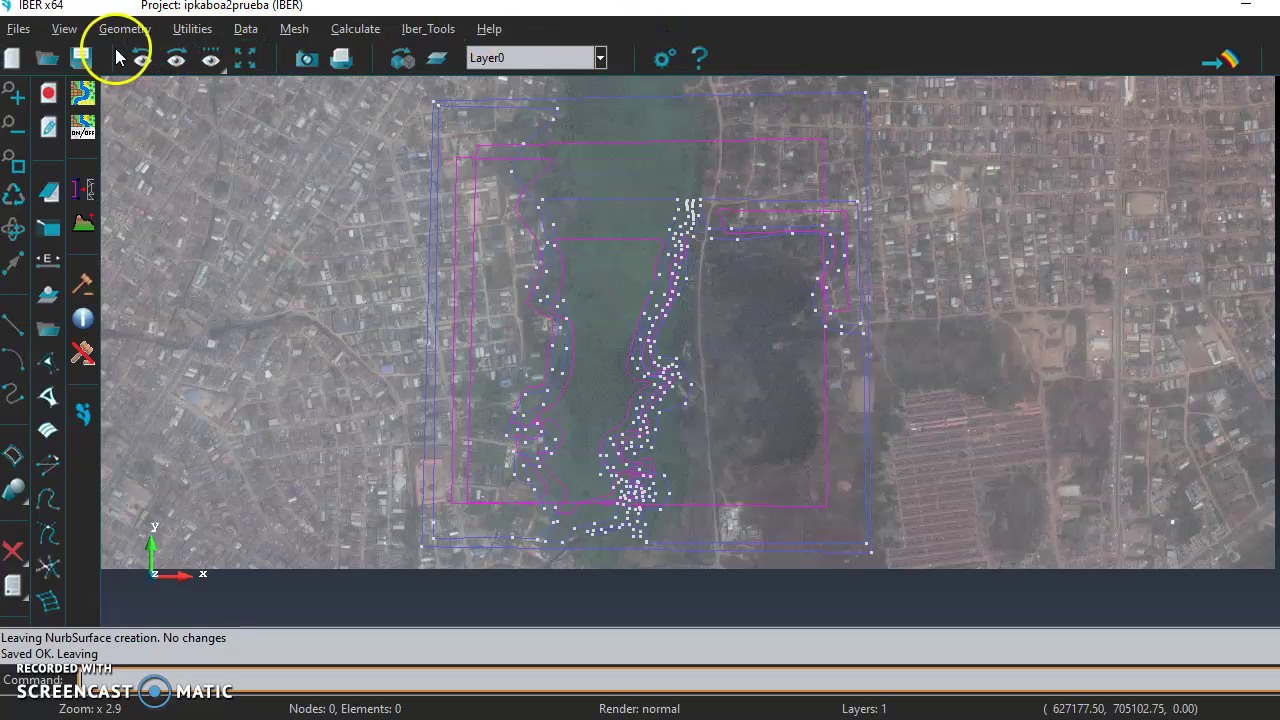
Draw a chain of straight lines along the curved street west of the study area, from the main road southeastward
click(122, 30)
mouse_move(131, 55)
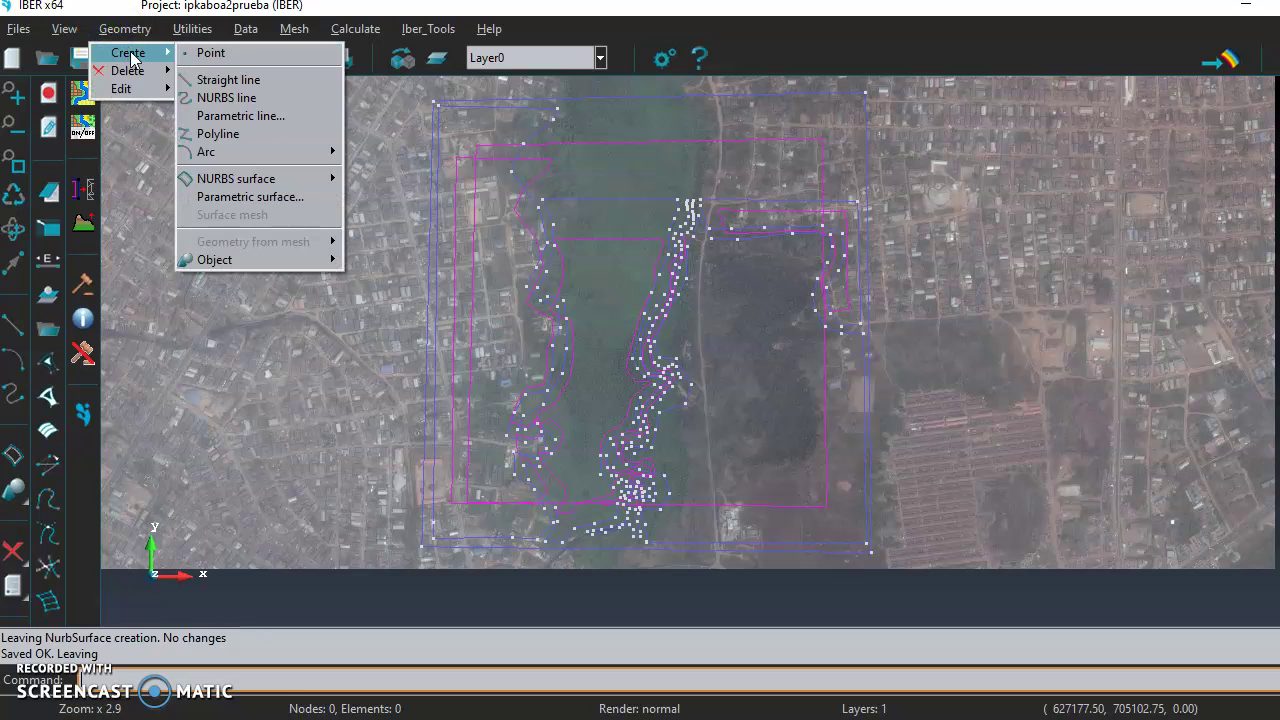
click(220, 80)
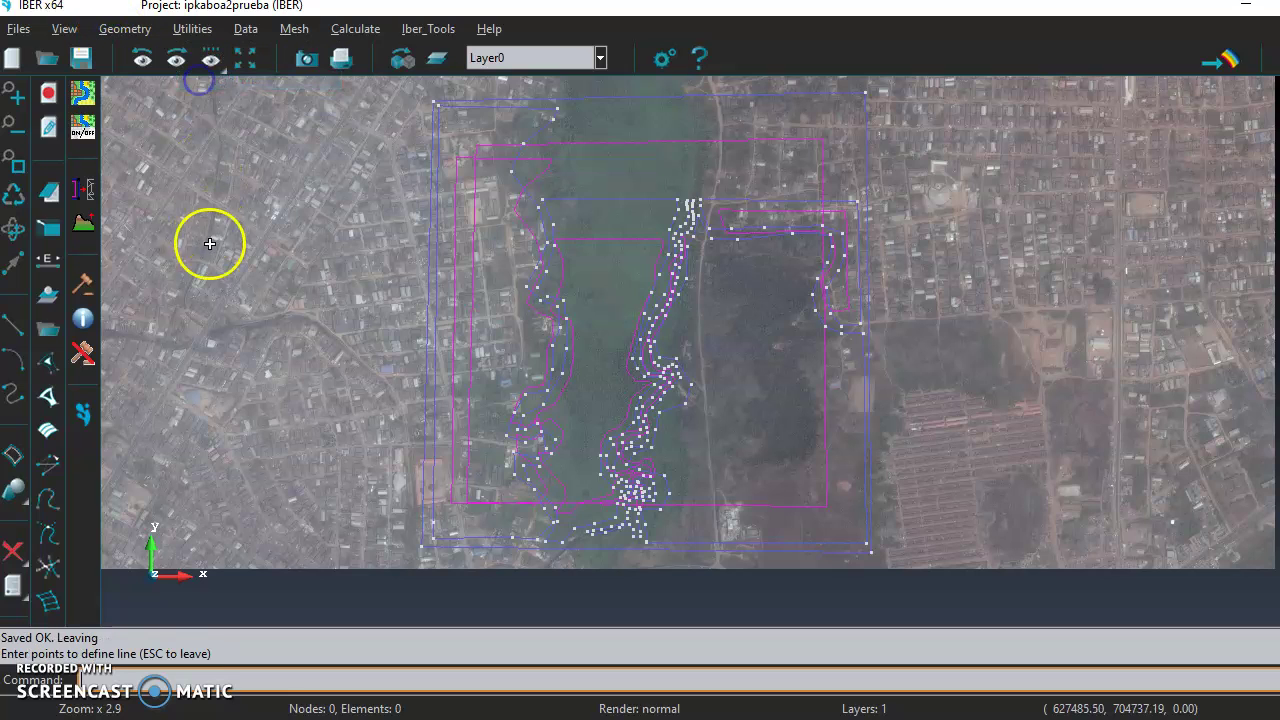
scroll(208, 329, up, 5)
click(224, 338)
click(258, 330)
click(290, 321)
click(332, 313)
click(397, 296)
click(446, 285)
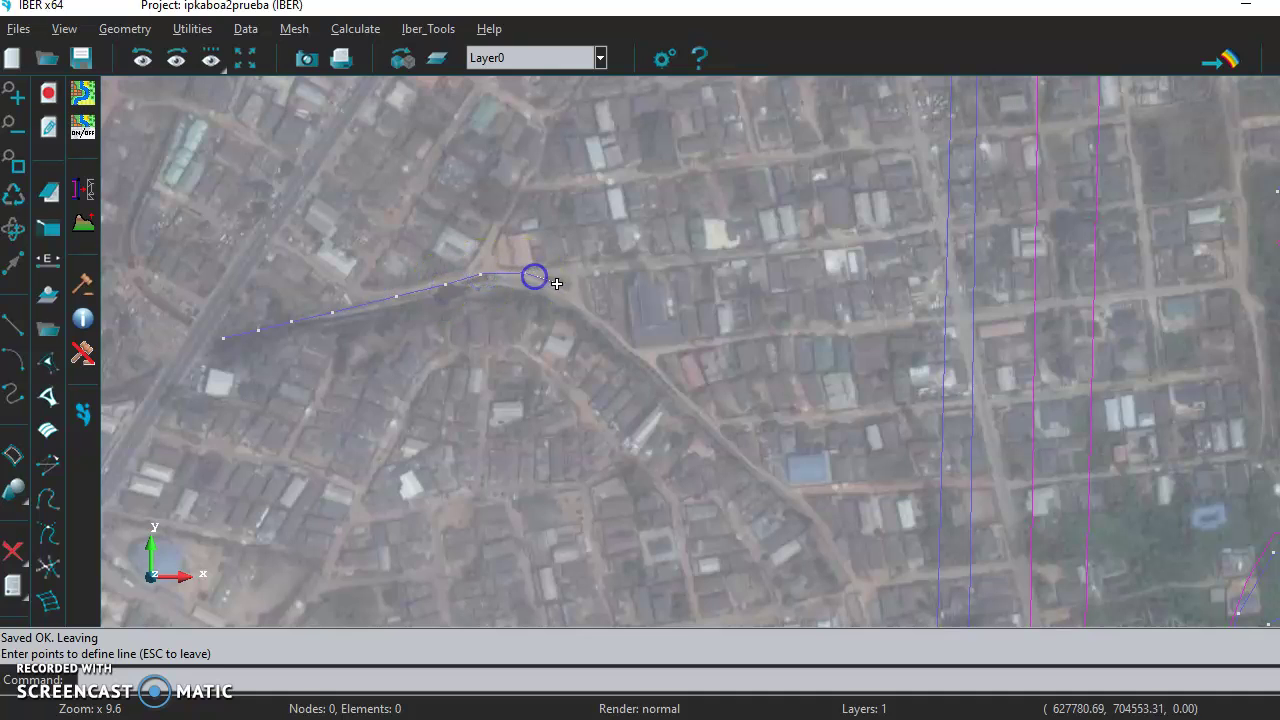
click(618, 337)
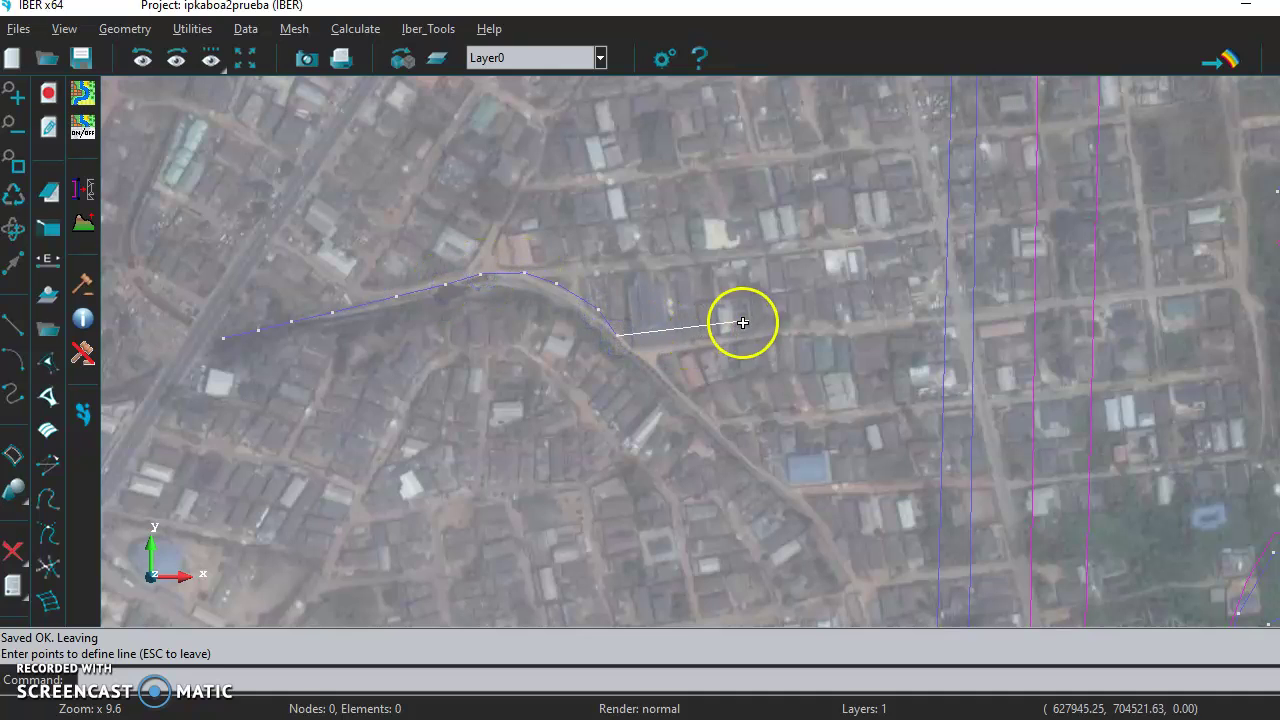
Extend the line chain to a point off the street to the northeast, then back and southeast along the street
click(819, 308)
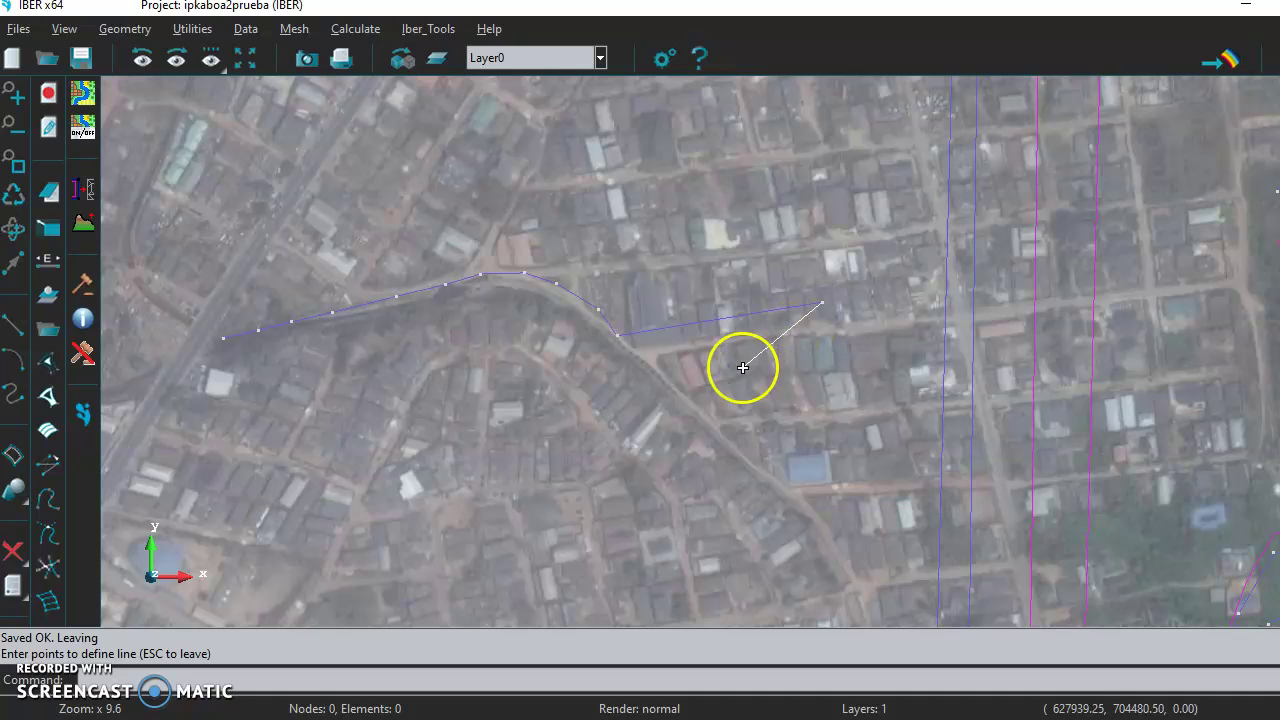
click(698, 408)
click(735, 437)
click(760, 471)
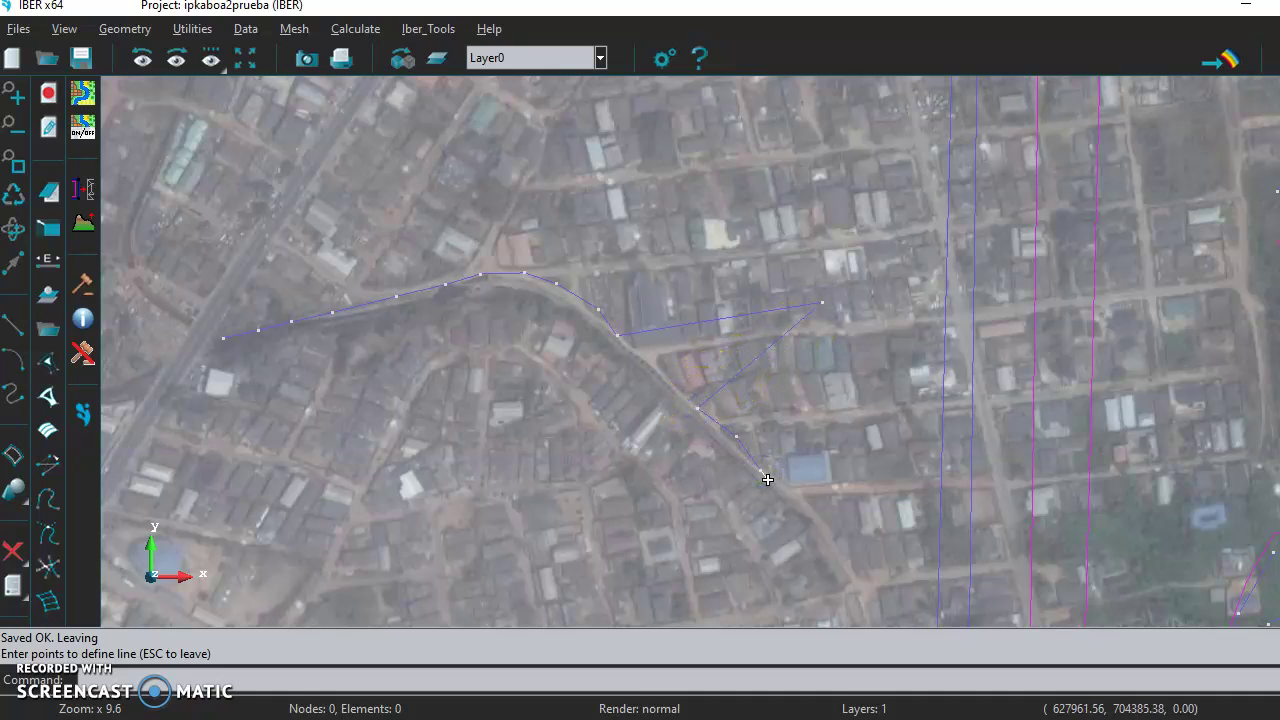
key(Escape)
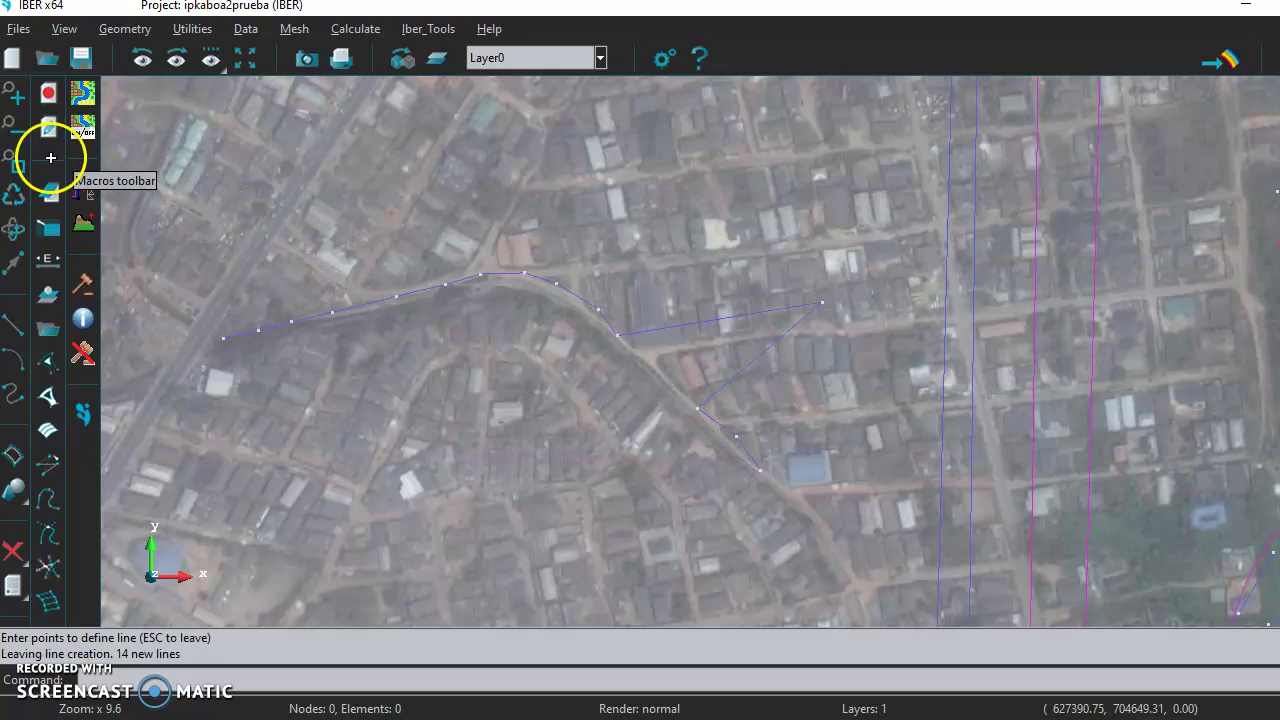
Delete the line running from the curved street to the point northeast of it
click(48, 126)
click(125, 28)
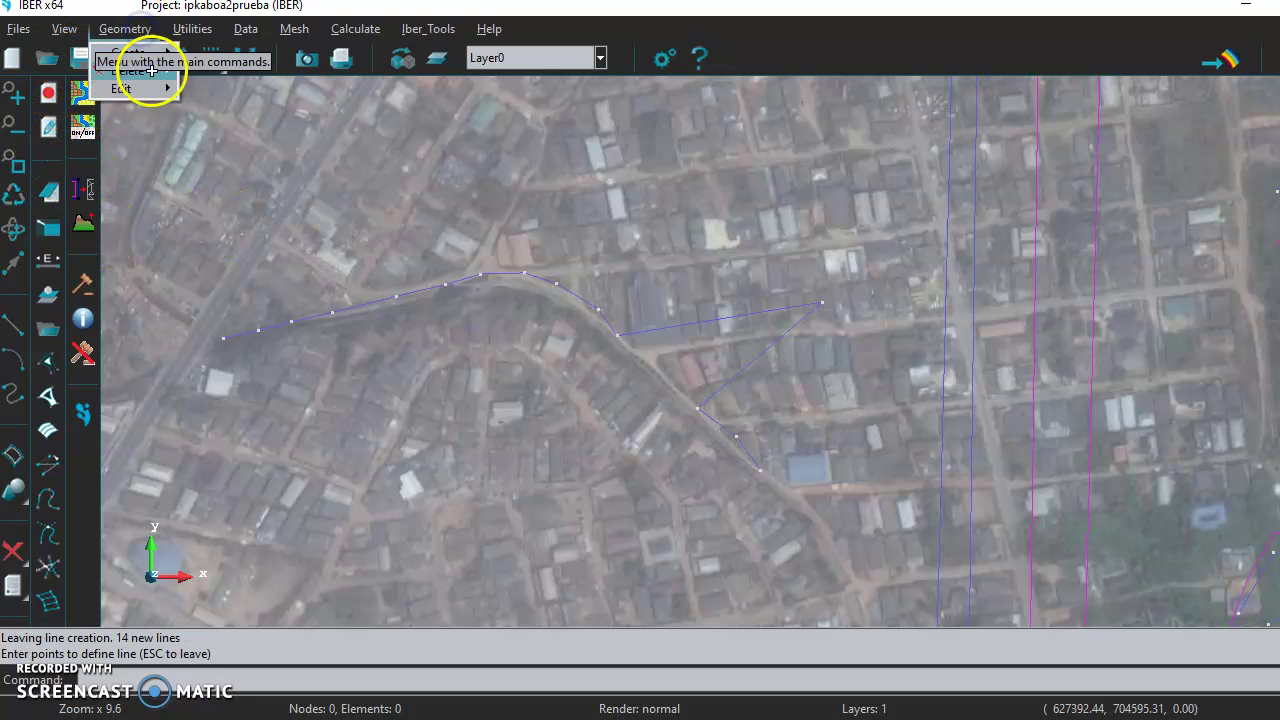
mouse_move(151, 73)
click(210, 88)
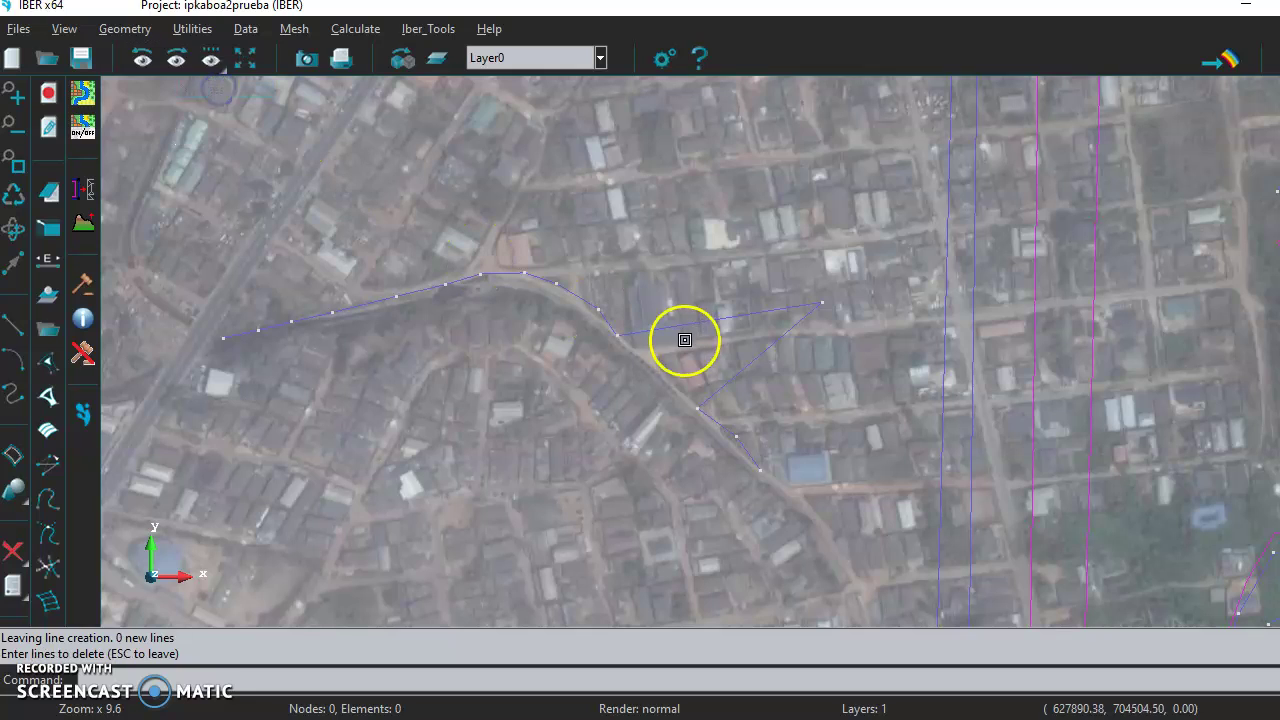
click(680, 326)
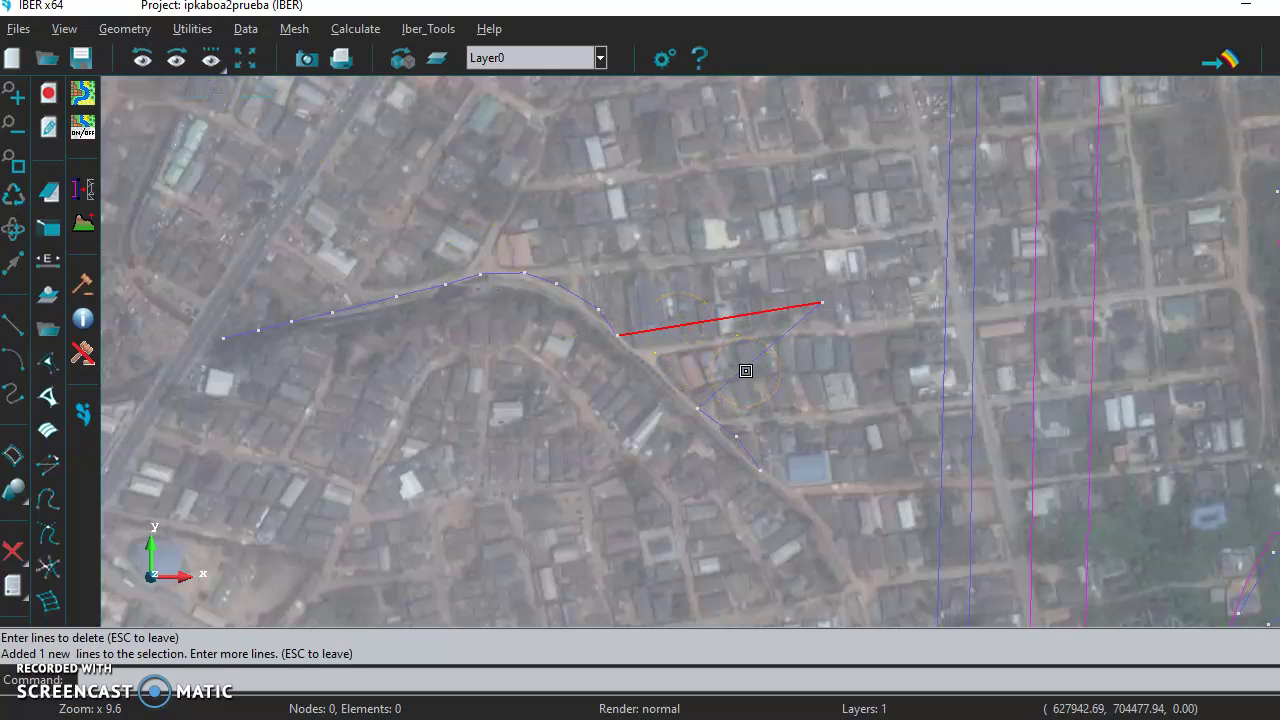
key(Escape)
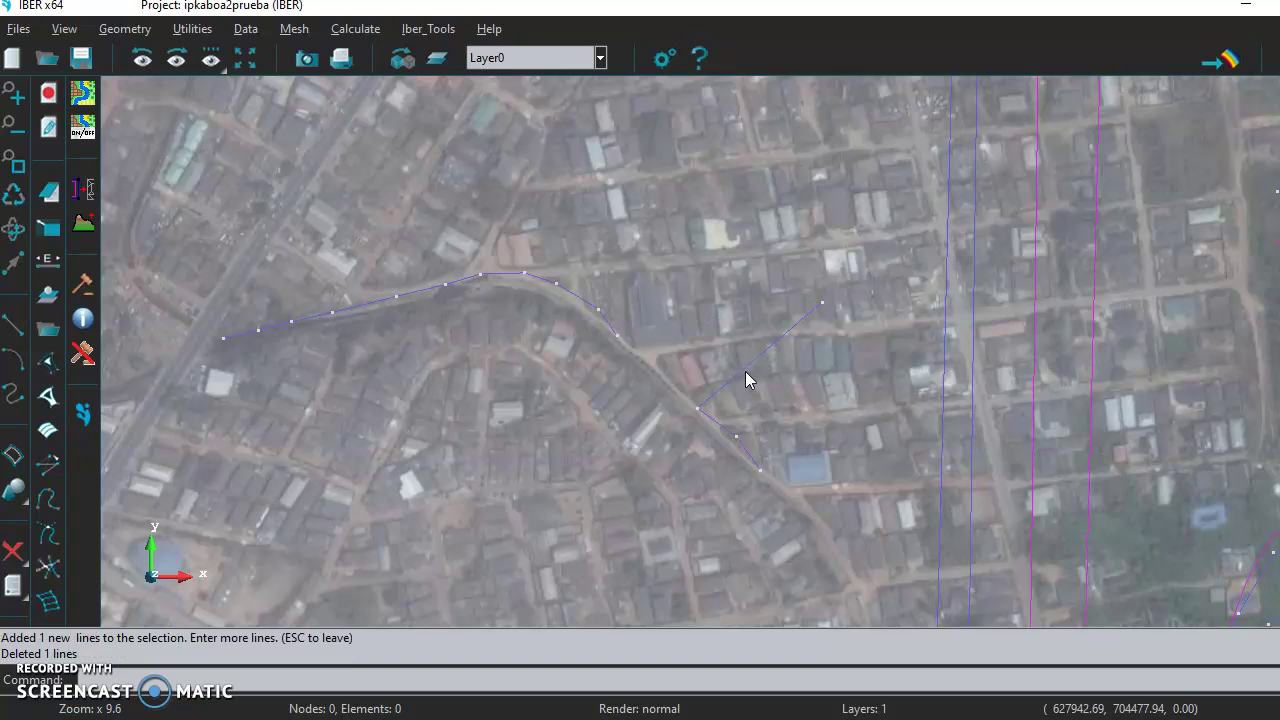
Delete the remaining diagonal line that joins the off-street point to the lower part of the street
click(124, 29)
mouse_move(152, 72)
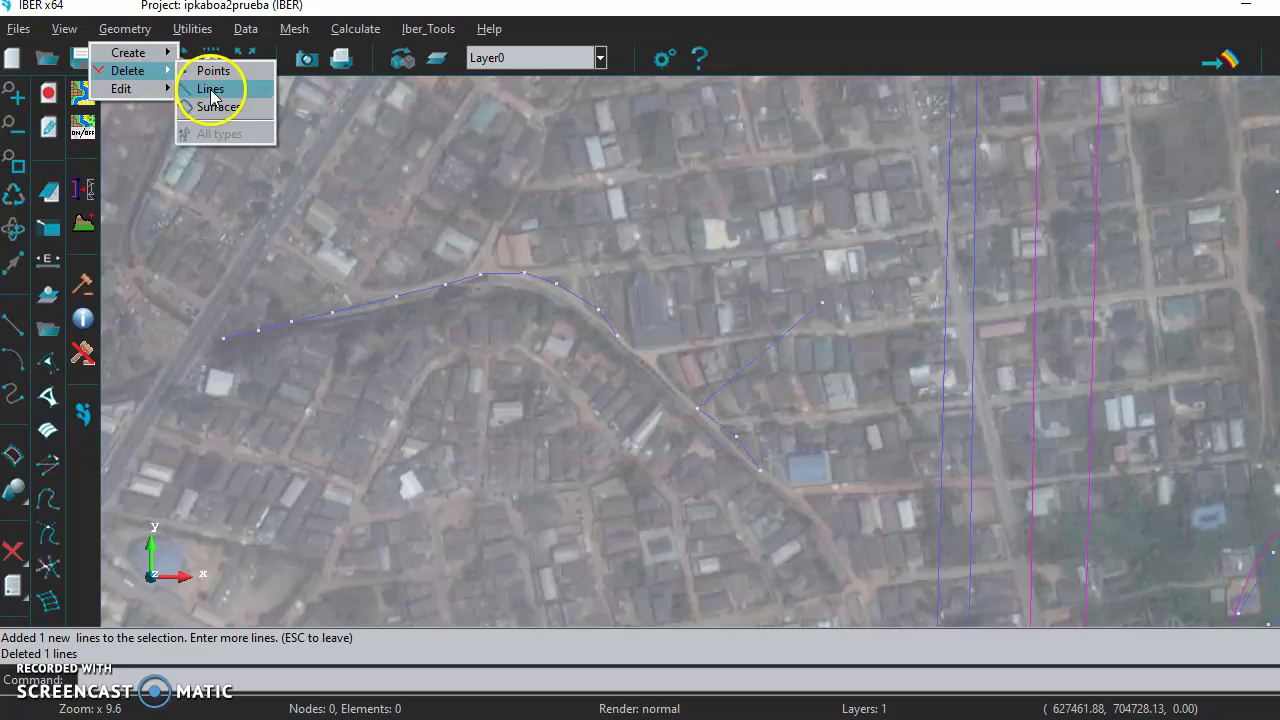
click(210, 88)
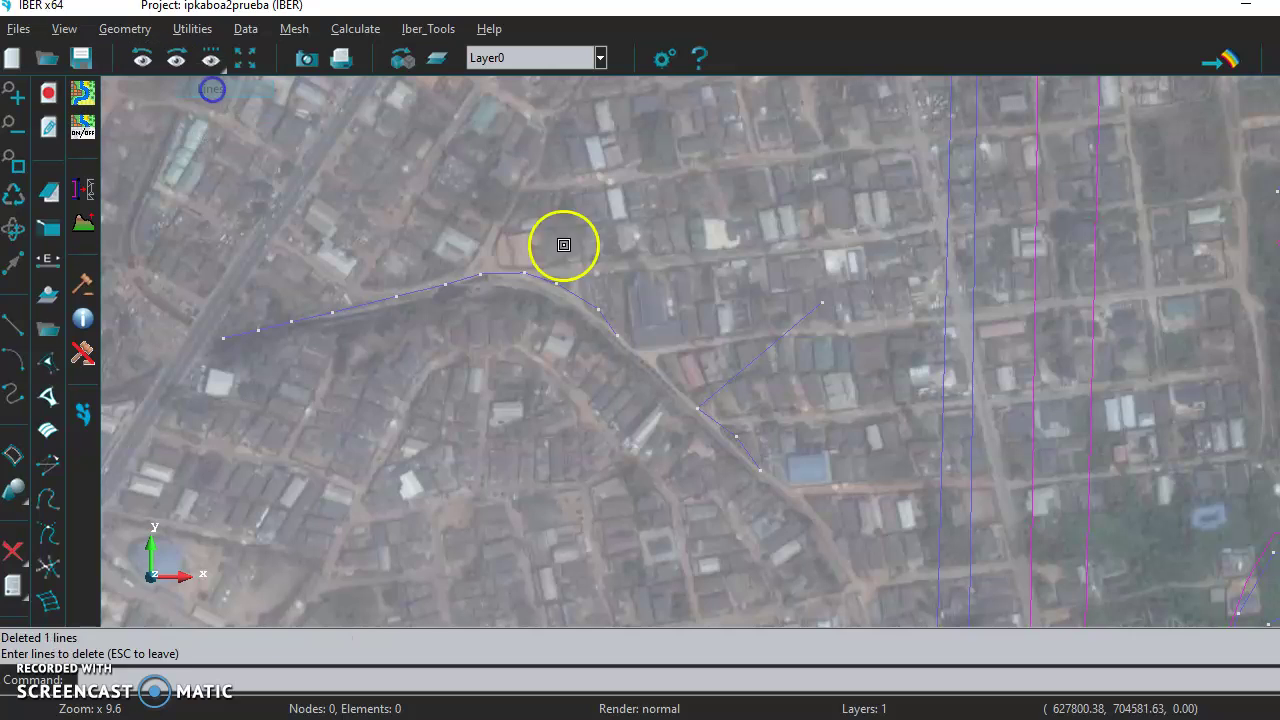
click(745, 369)
key(Escape)
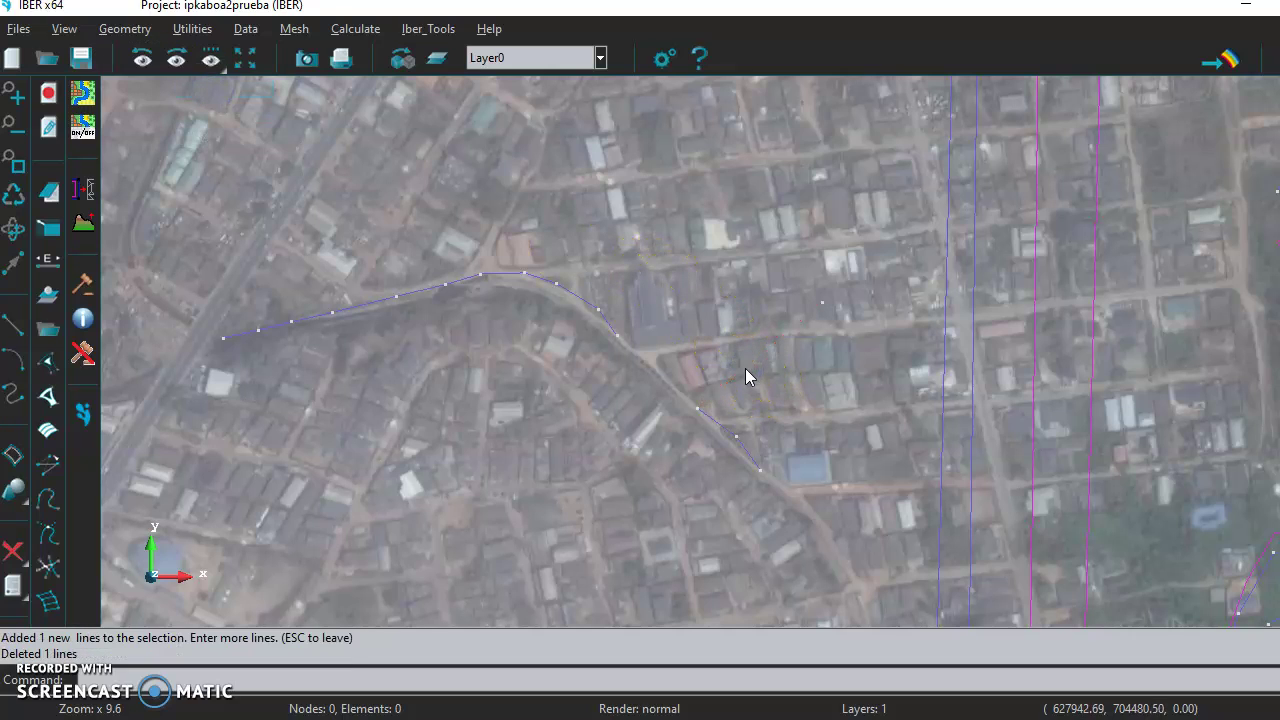
Delete the isolated point left among the houses northeast of the curved street
click(130, 28)
mouse_move(160, 72)
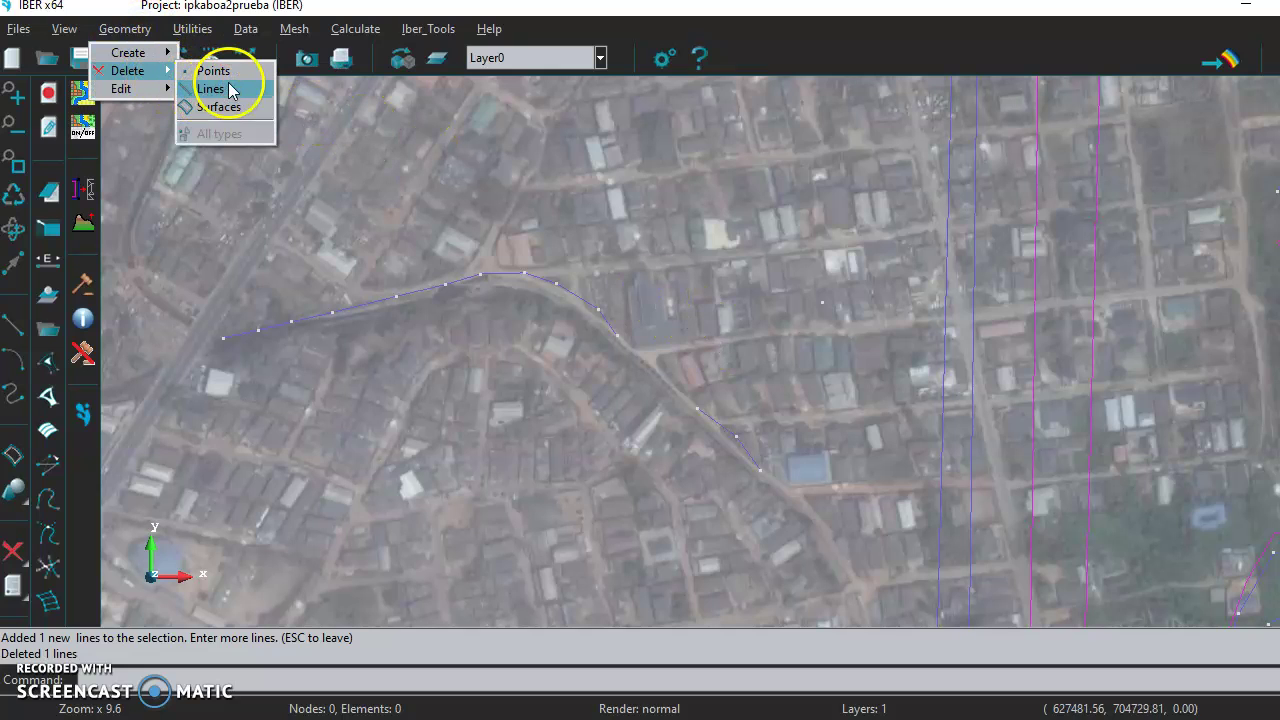
click(214, 71)
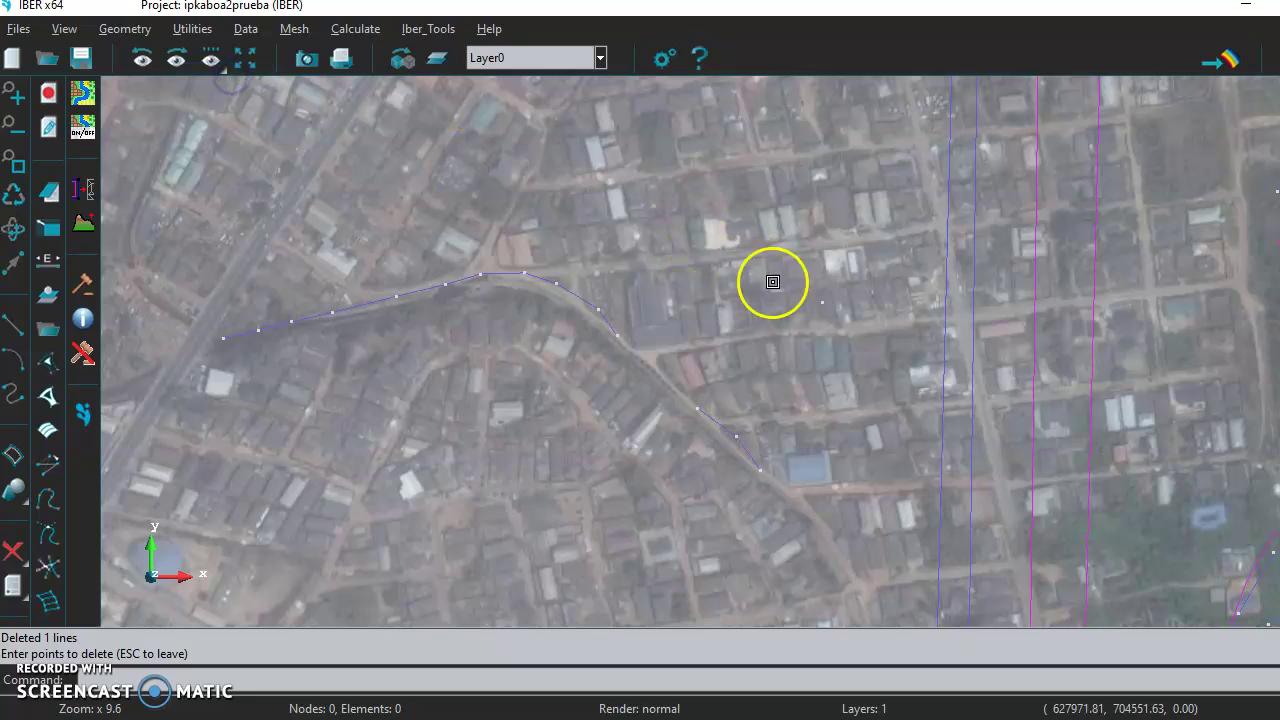
click(823, 301)
key(Escape)
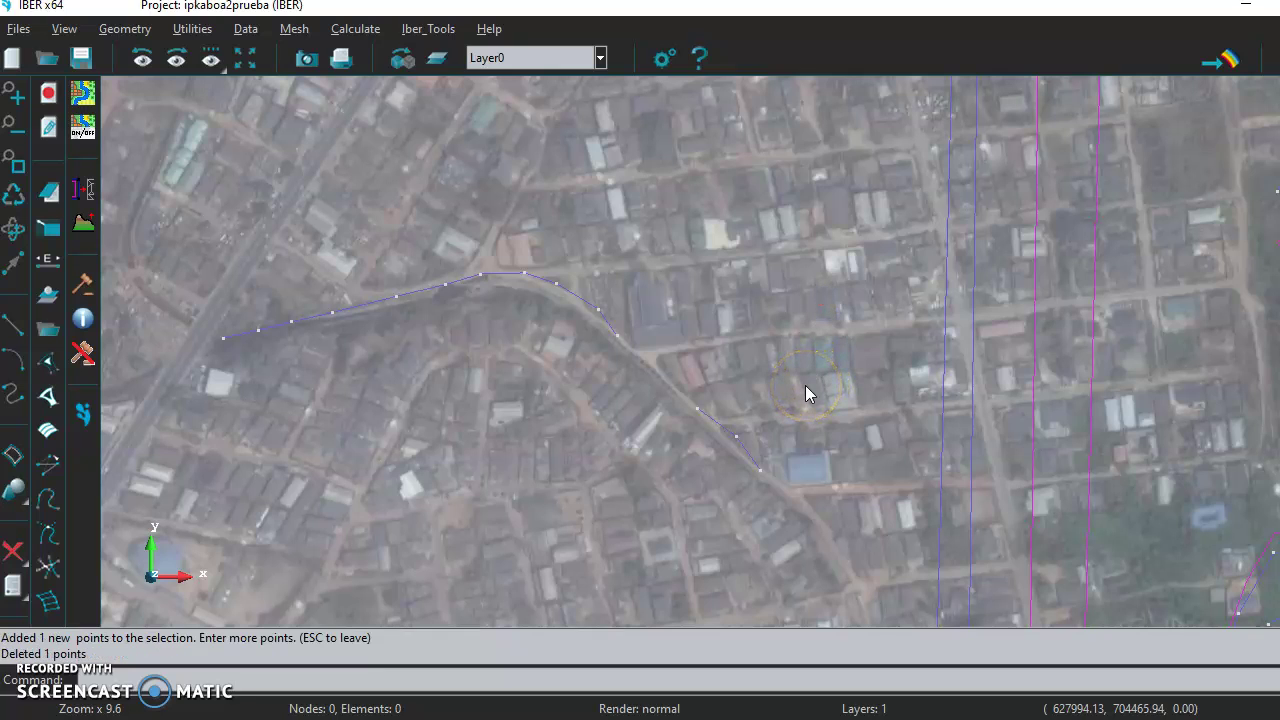
Delete the chain of connected lines along the western part of the curved street, from the main road past the bend
click(125, 29)
mouse_move(160, 70)
click(200, 88)
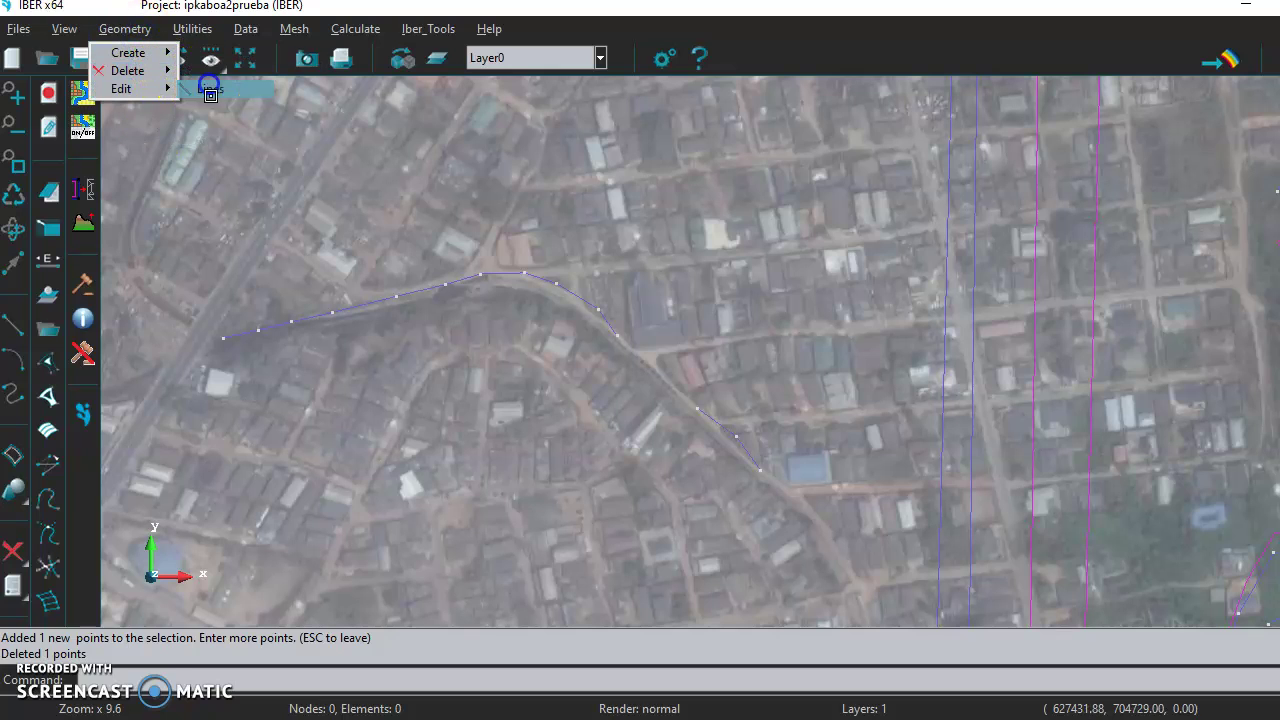
click(641, 252)
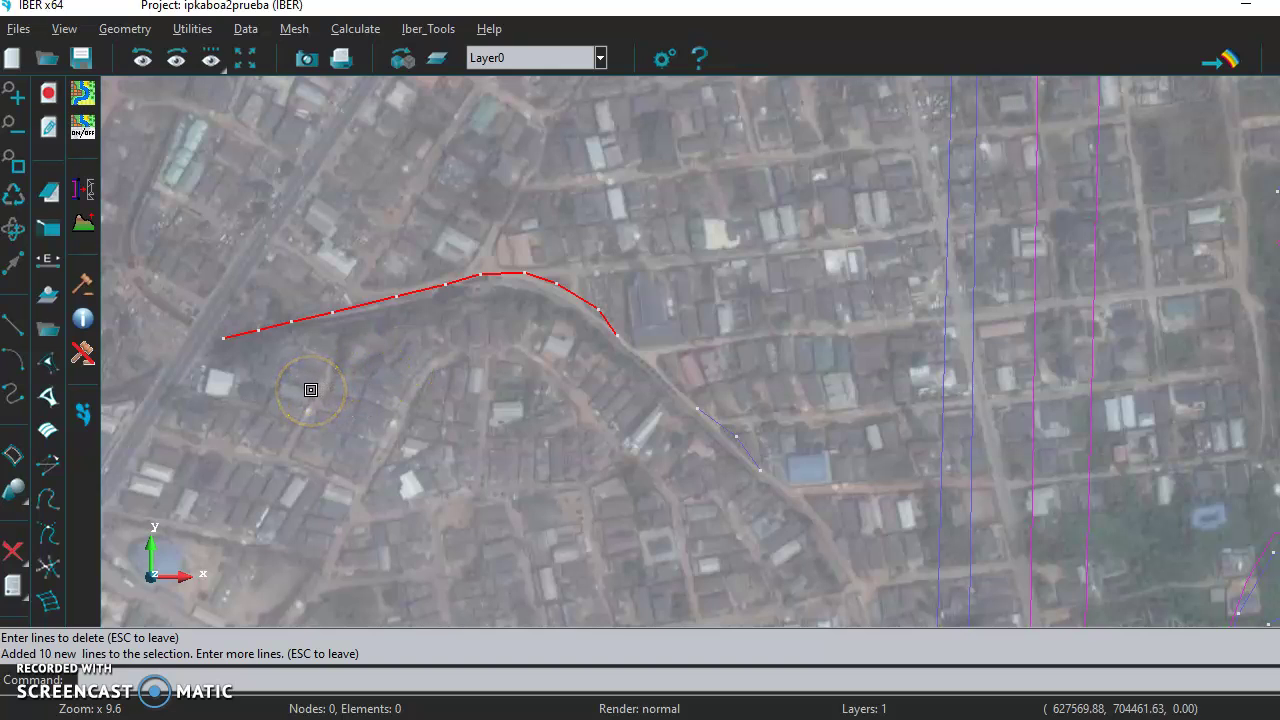
key(Escape)
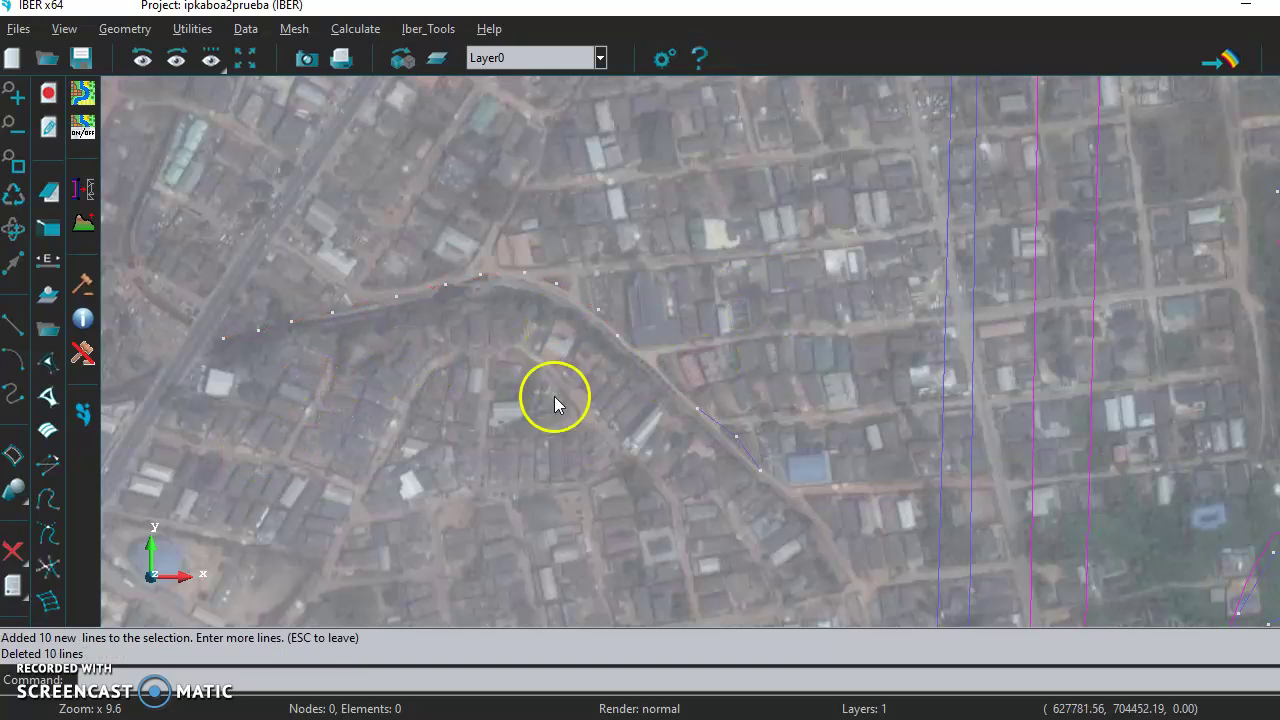
Delete the remaining two short lines along the street's southeastern part, near the blue-roofed building
click(125, 28)
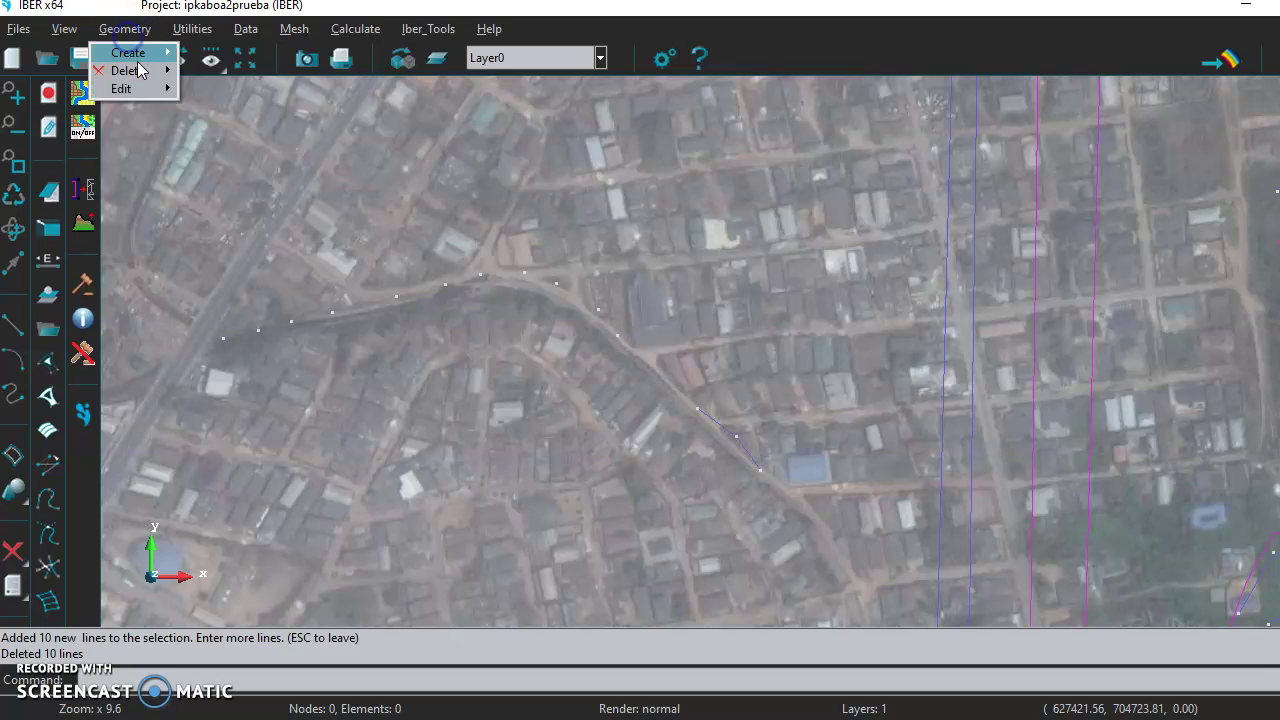
mouse_move(145, 70)
click(200, 88)
click(669, 479)
click(766, 376)
key(Escape)
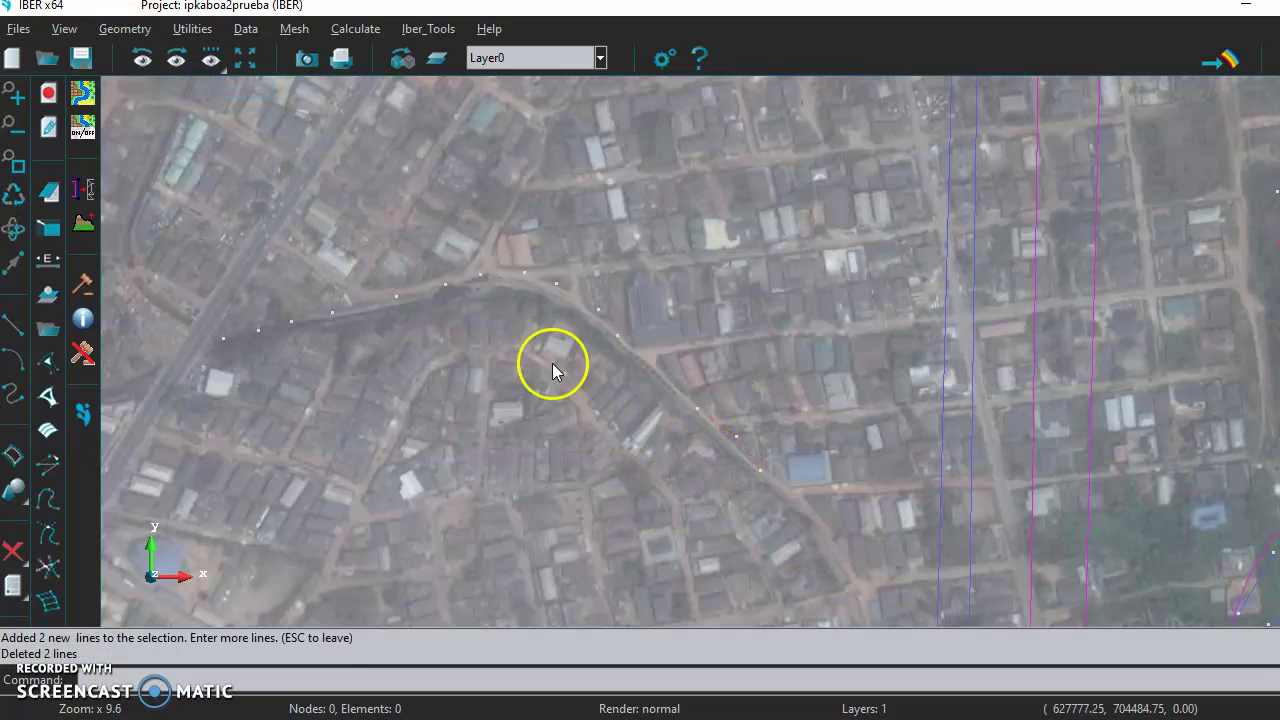
Delete all the leftover points along the curved street, from the main road in the west to the blue-roofed building
click(125, 28)
mouse_move(135, 72)
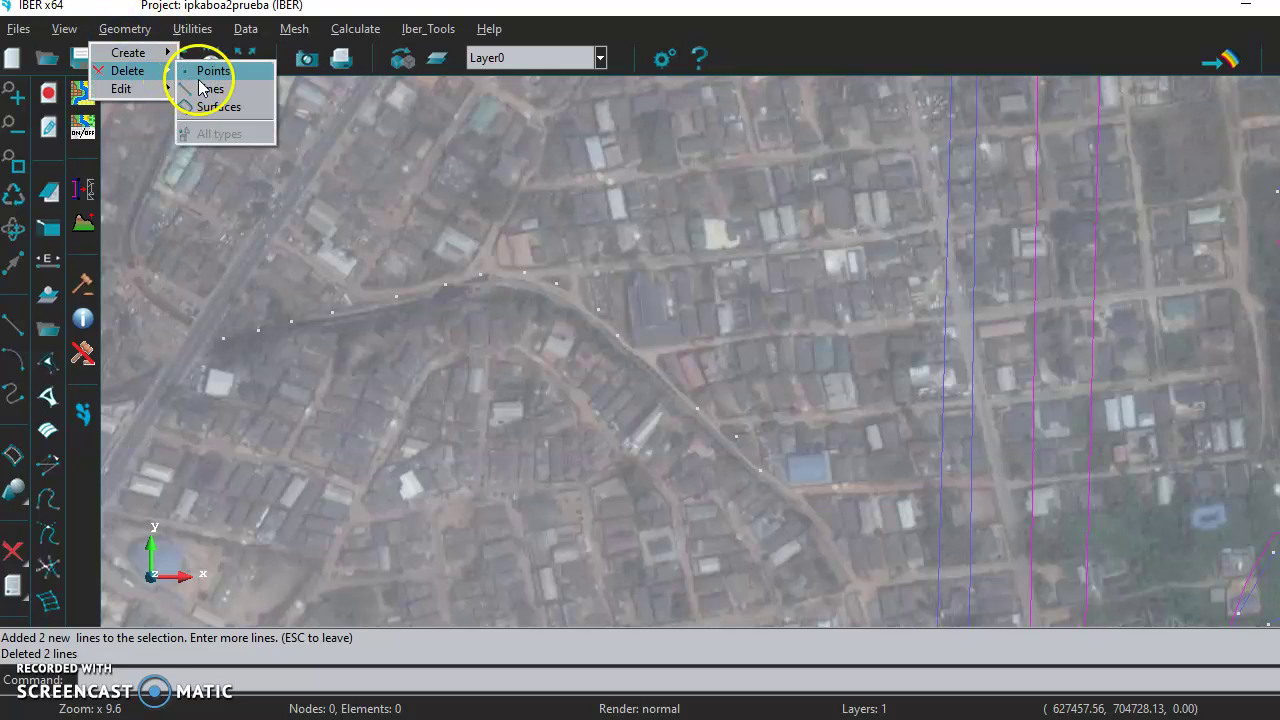
click(203, 72)
click(224, 338)
click(258, 330)
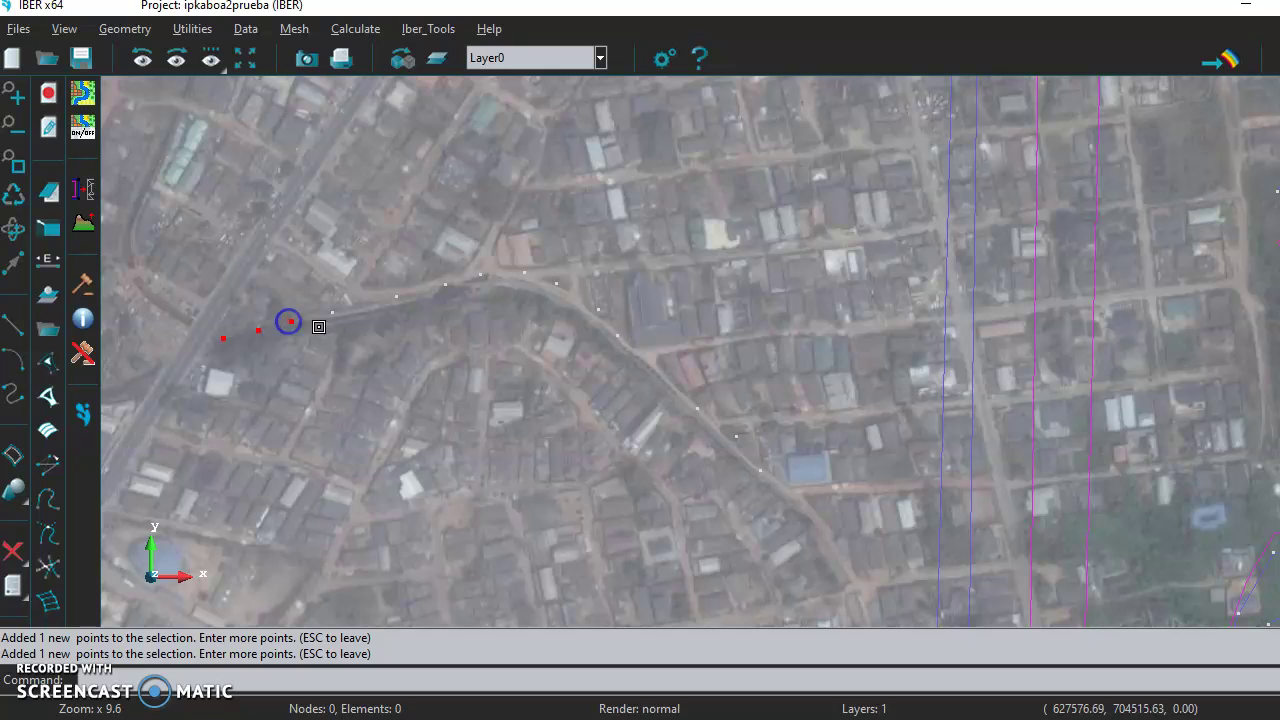
click(332, 312)
click(397, 296)
click(446, 285)
click(481, 275)
click(524, 274)
click(556, 283)
click(598, 309)
click(617, 335)
click(692, 408)
click(734, 437)
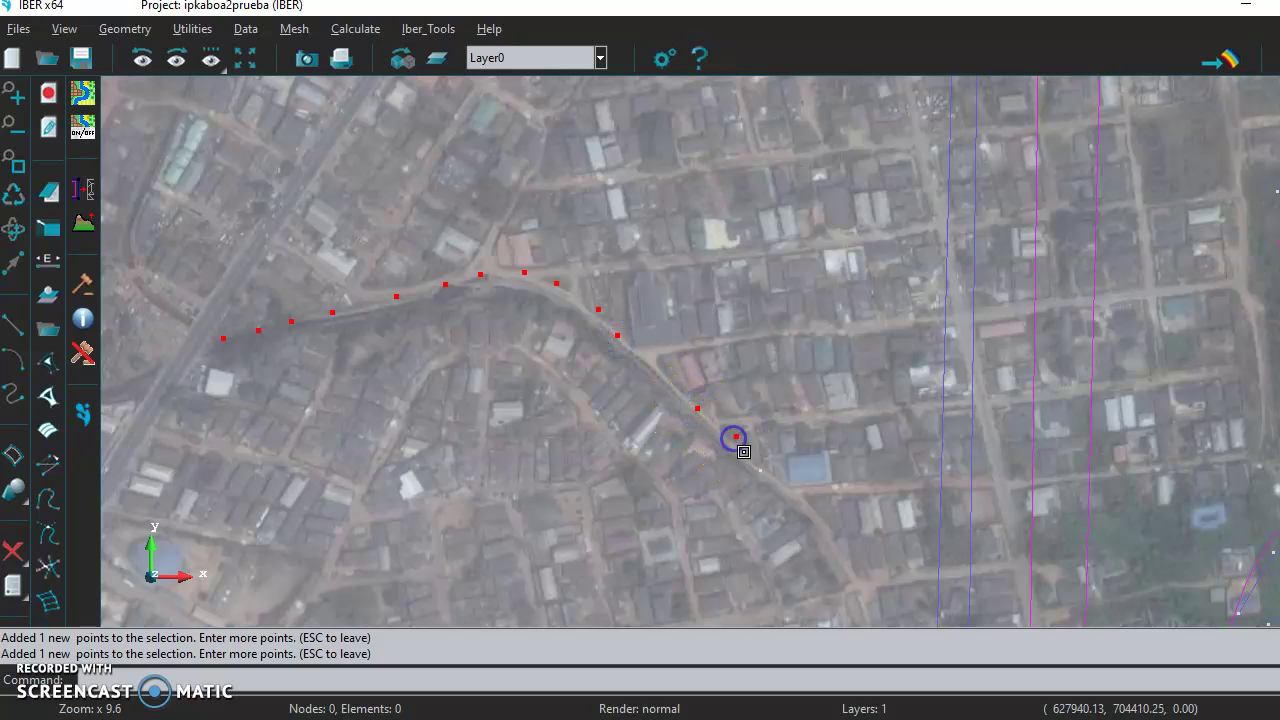
click(761, 471)
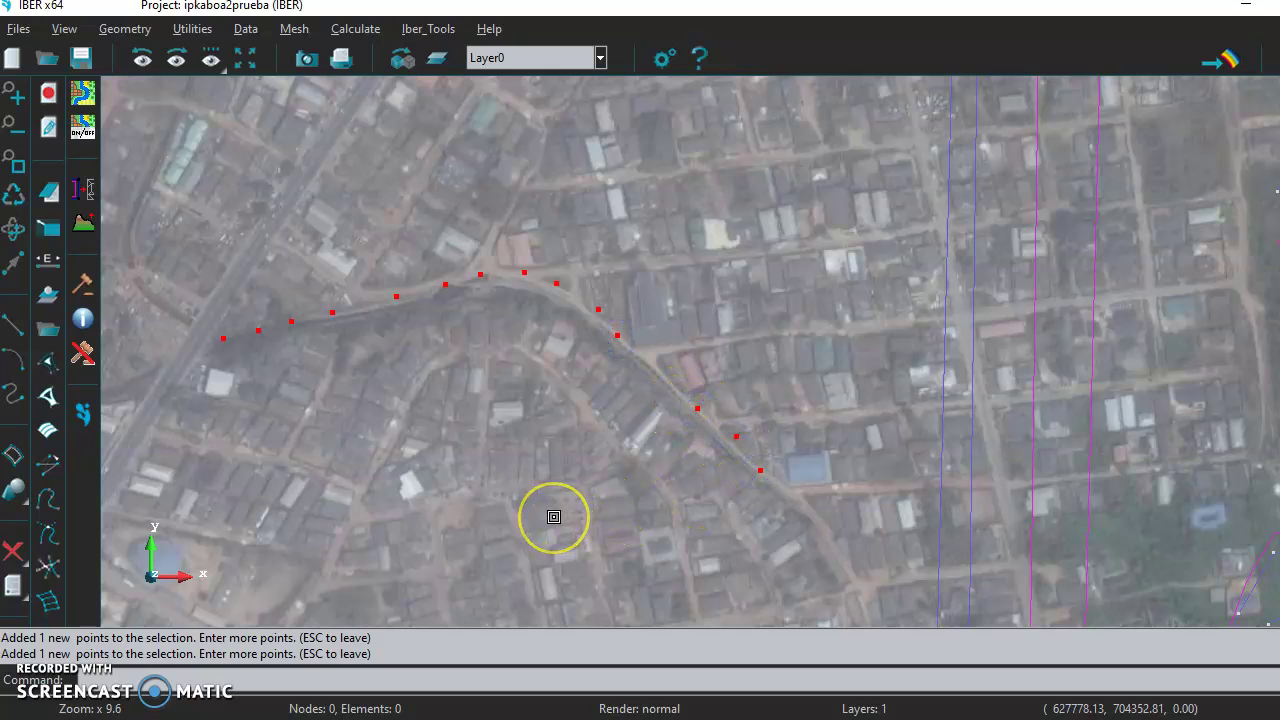
key(Escape)
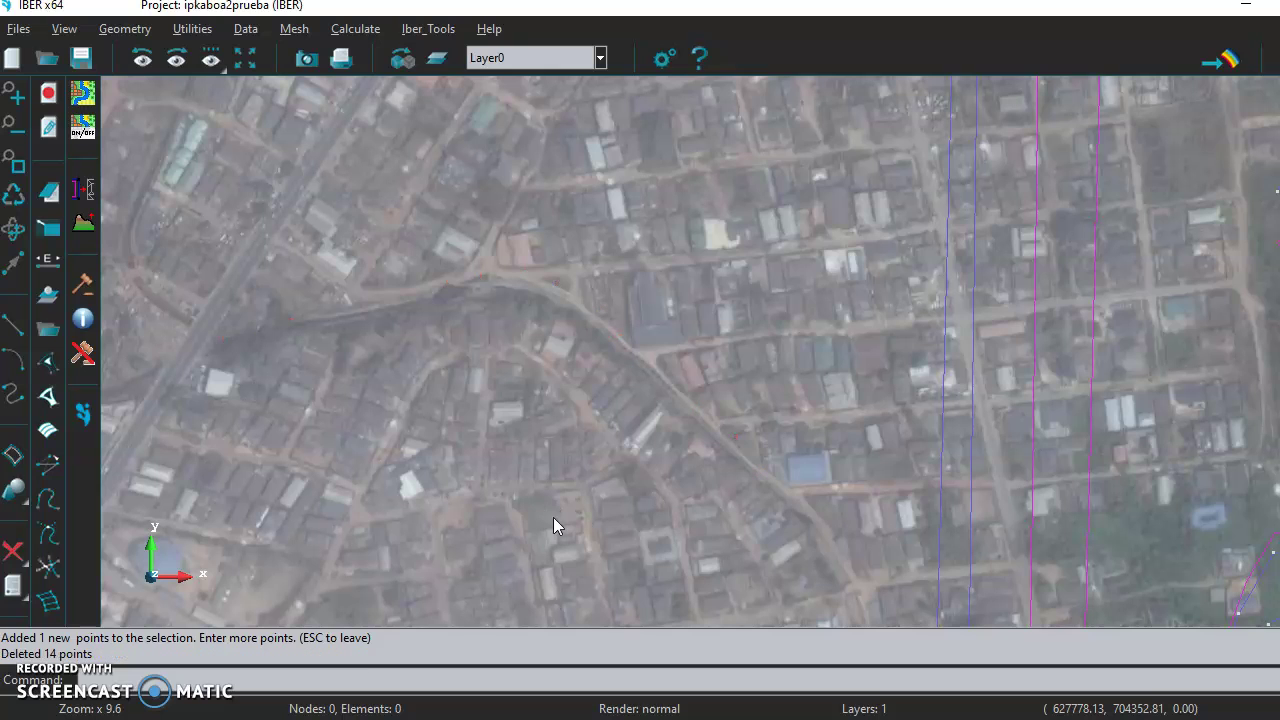
Bring the whole outer boundary with the river channel and zone surfaces into view for an overview
scroll(1046, 520, down, 4)
scroll(1157, 518, down, 1)
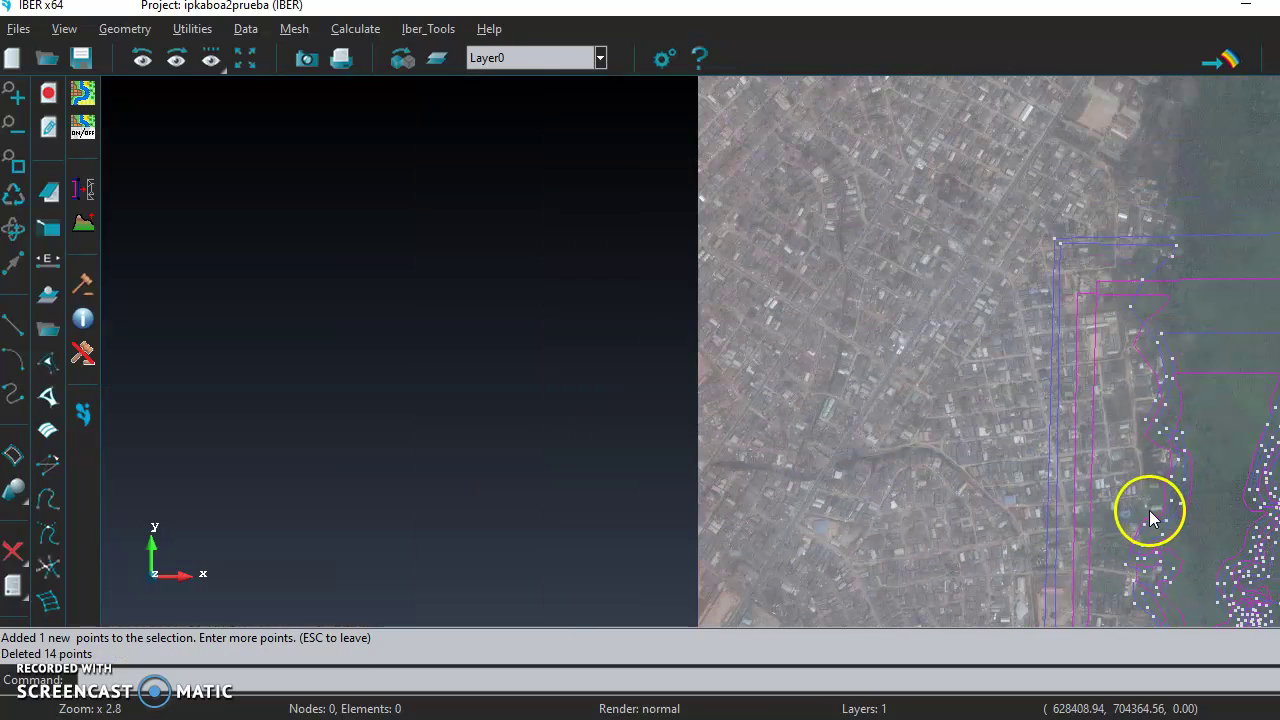
click(14, 262)
drag(1122, 486, 520, 408)
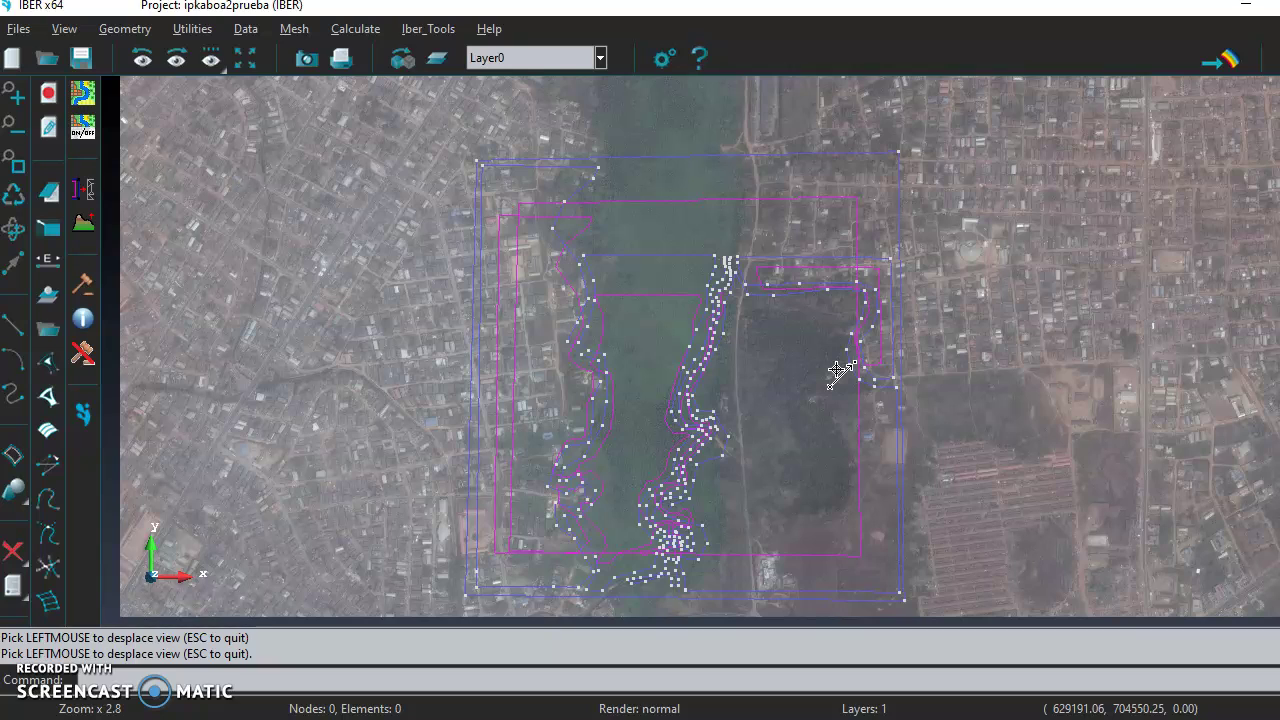
mouse_move(880, 372)
mouse_down()
mouse_move(251, 294)
mouse_move(212, 236)
mouse_up()
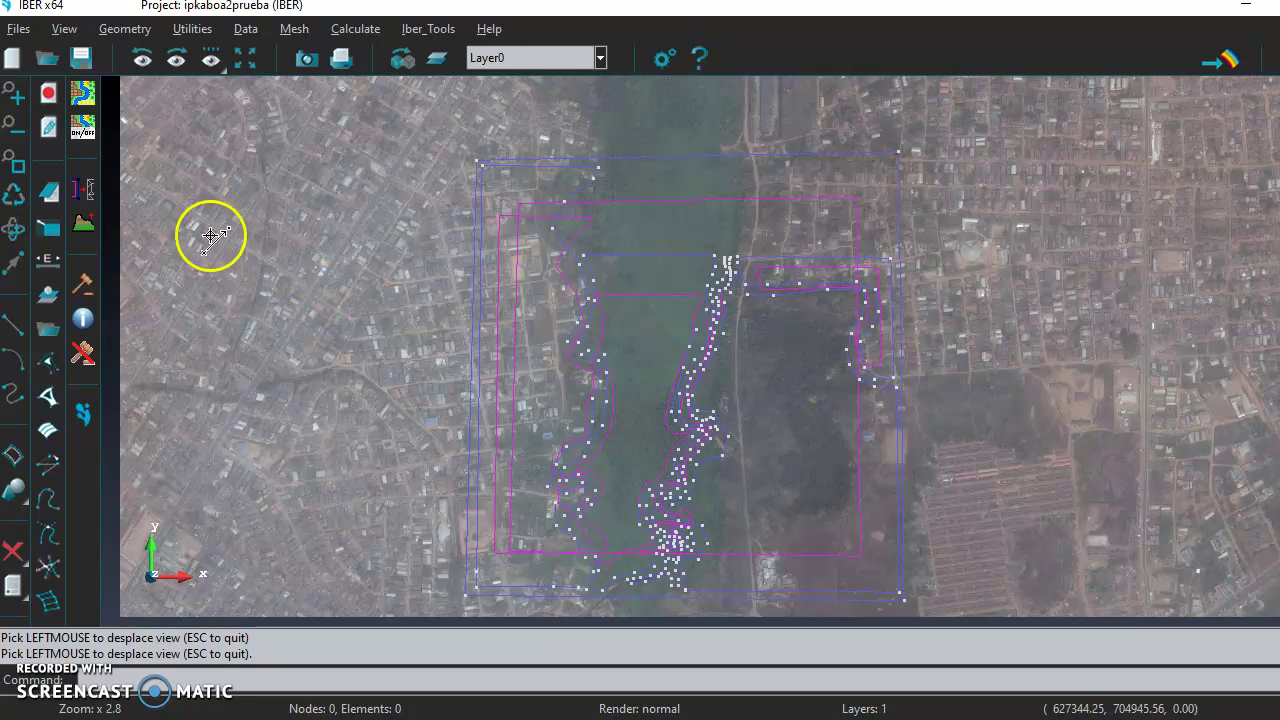